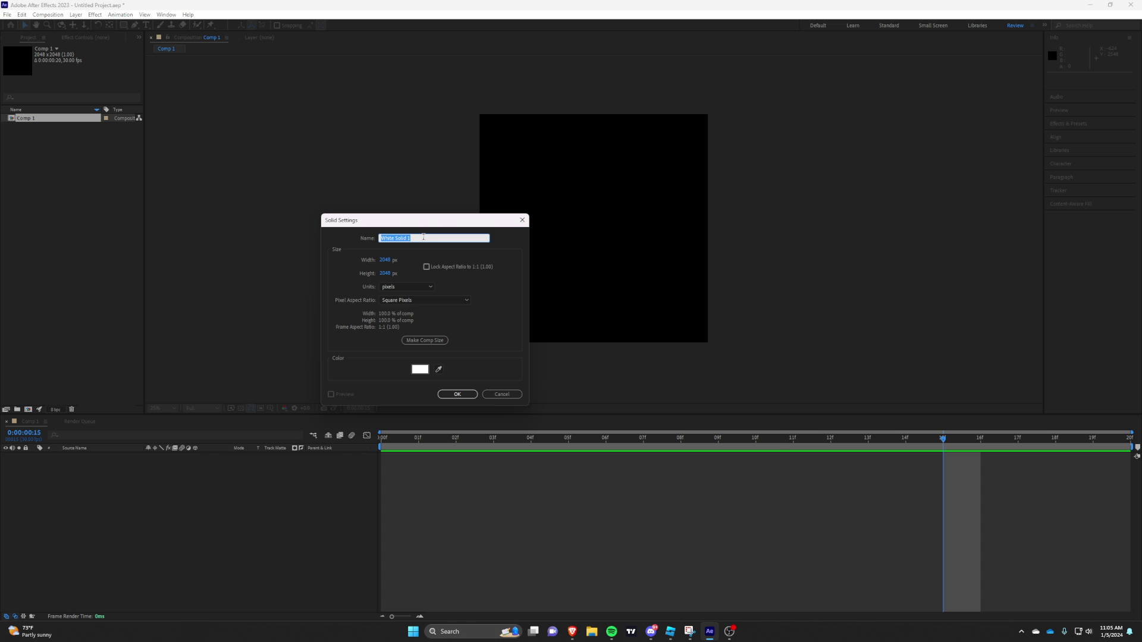
Step: Name the new white solid NoiseLayer and create it in the composition
{"action": "key", "text": "BackSpace"}
{"action": "type", "text": "NoiseLayer"}
{"action": "key", "text": "Return"}
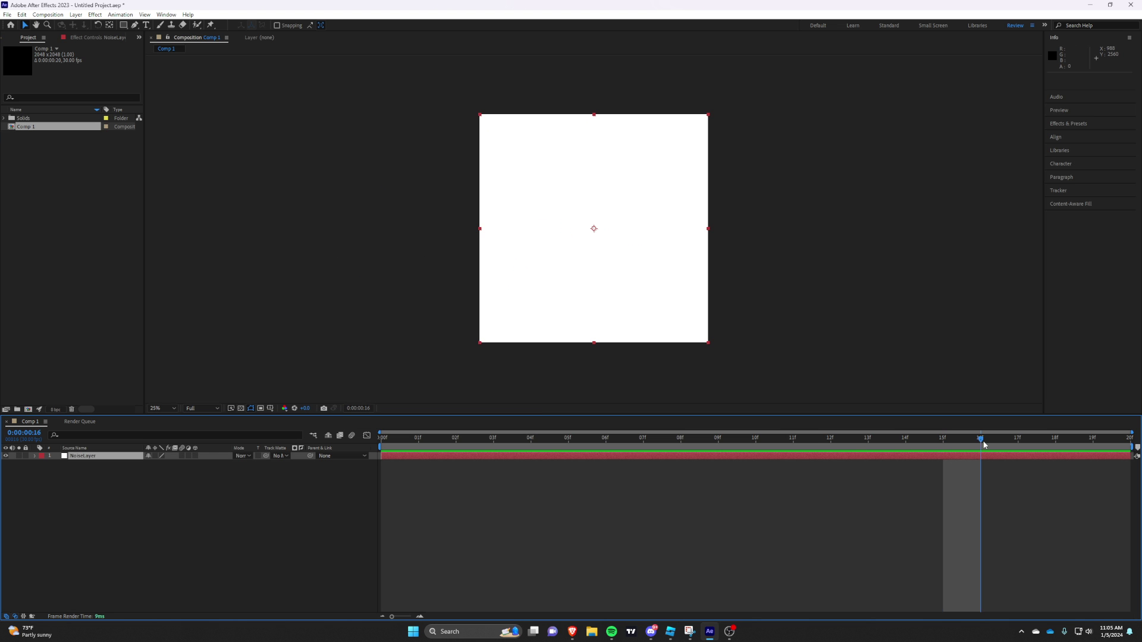
Step: Return to the first frame and apply the Fractal Noise effect to NoiseLayer
{"action": "key", "text": "Home"}
{"action": "key", "text": "ctrl+space"}
{"action": "type", "text": "fractal"}
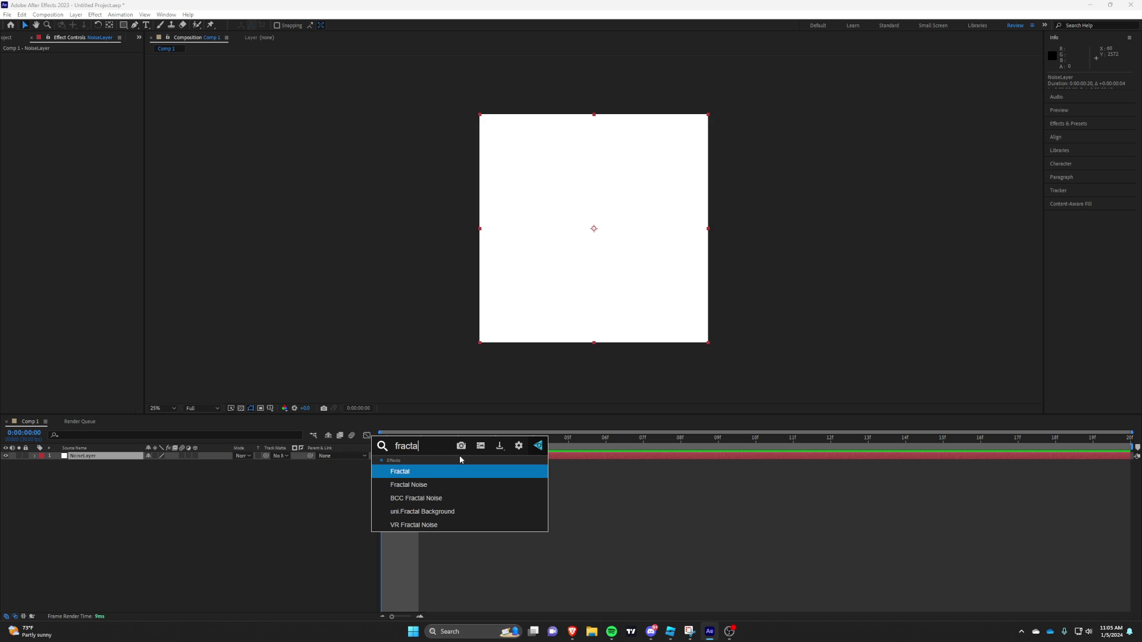
{"action": "left_click", "coordinate": [402, 489]}
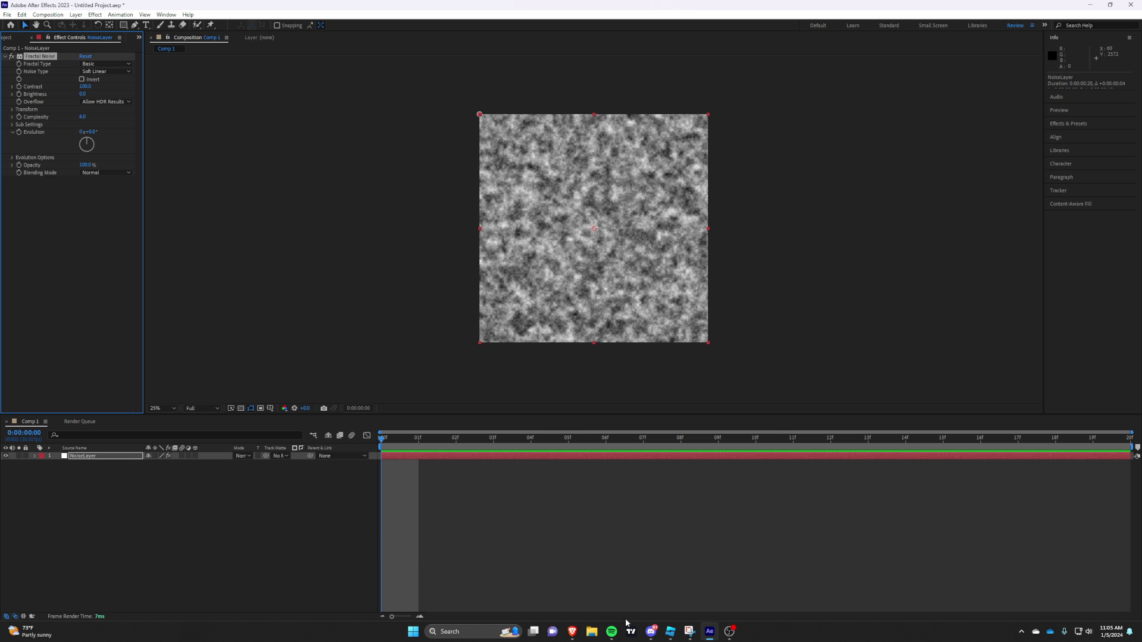
Step: Expand the Fractal Noise transform settings and set the complexity to 4
{"action": "left_click", "coordinate": [12, 110]}
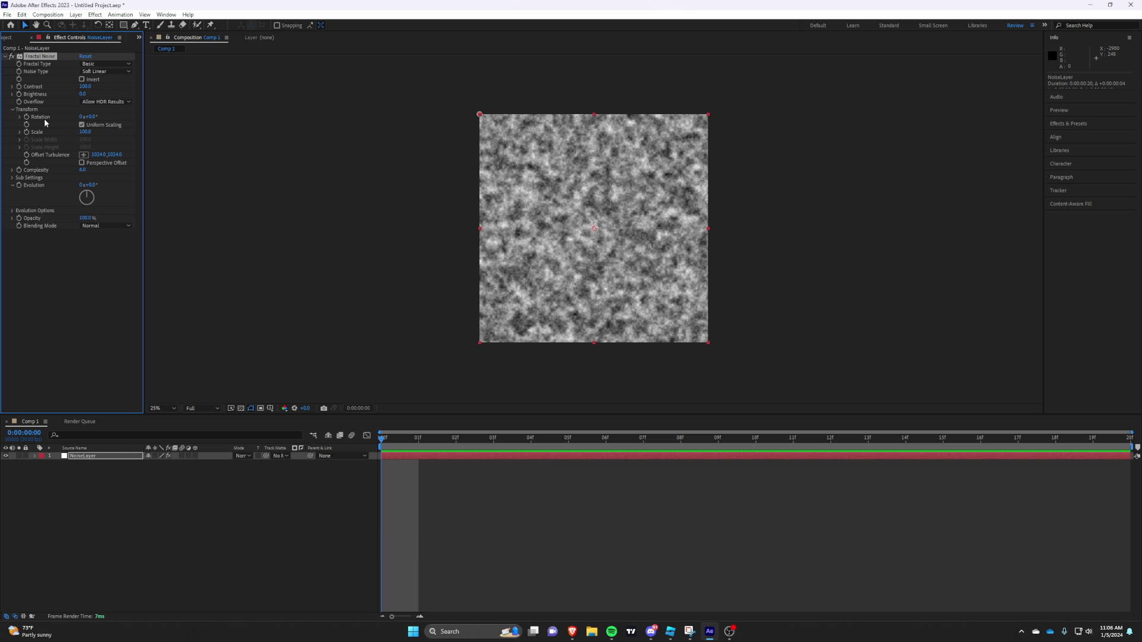
{"action": "left_click", "coordinate": [82, 170]}
{"action": "left_click", "coordinate": [82, 182]}
{"action": "type", "text": "4"}
{"action": "key", "text": "Return"}
{"action": "scroll", "coordinate": [594, 228], "scroll_direction": "up", "scroll_amount": 2}
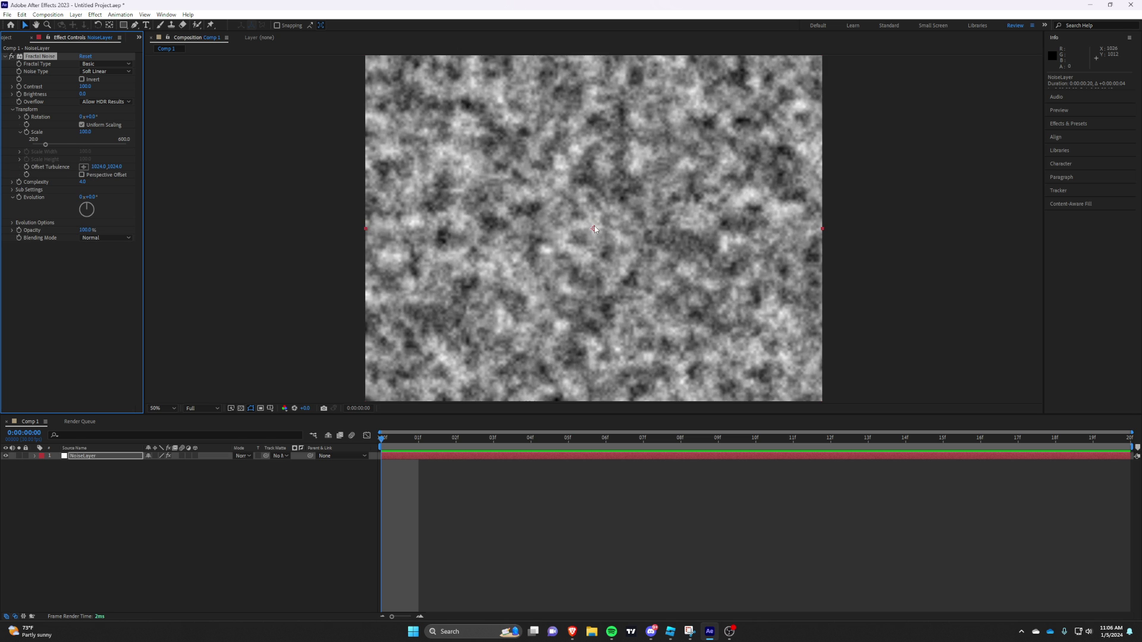
{"action": "scroll", "coordinate": [595, 229], "scroll_direction": "down", "scroll_amount": 2}
Step: Turn off uniform scaling for the Fractal Noise and set its scale width to 74
{"action": "left_click", "coordinate": [12, 182]}
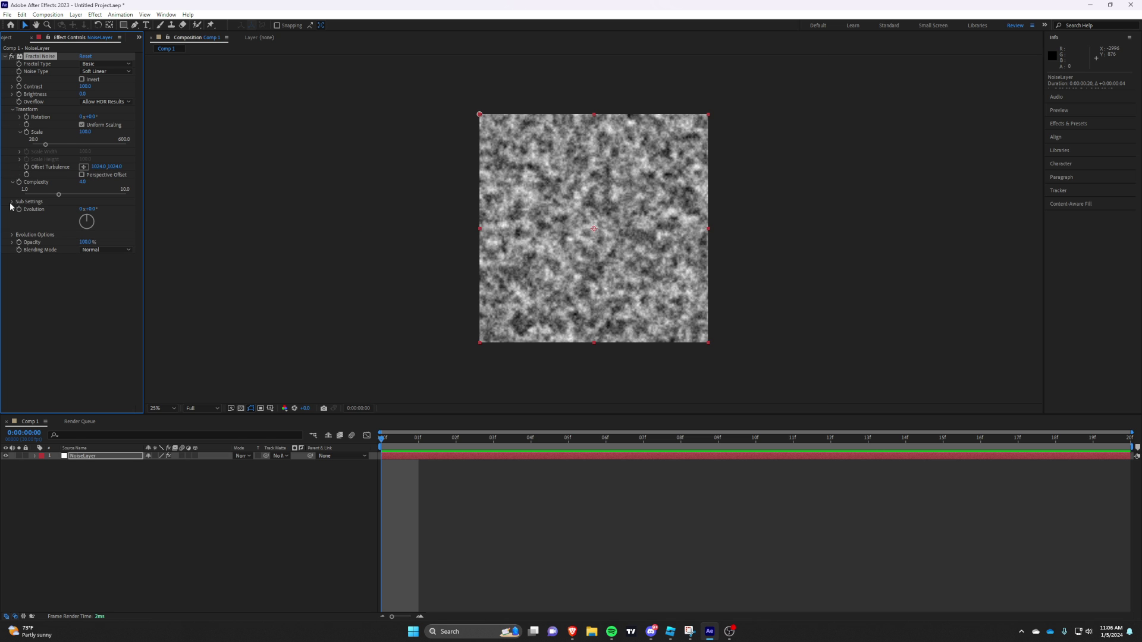
{"action": "left_click", "coordinate": [12, 202]}
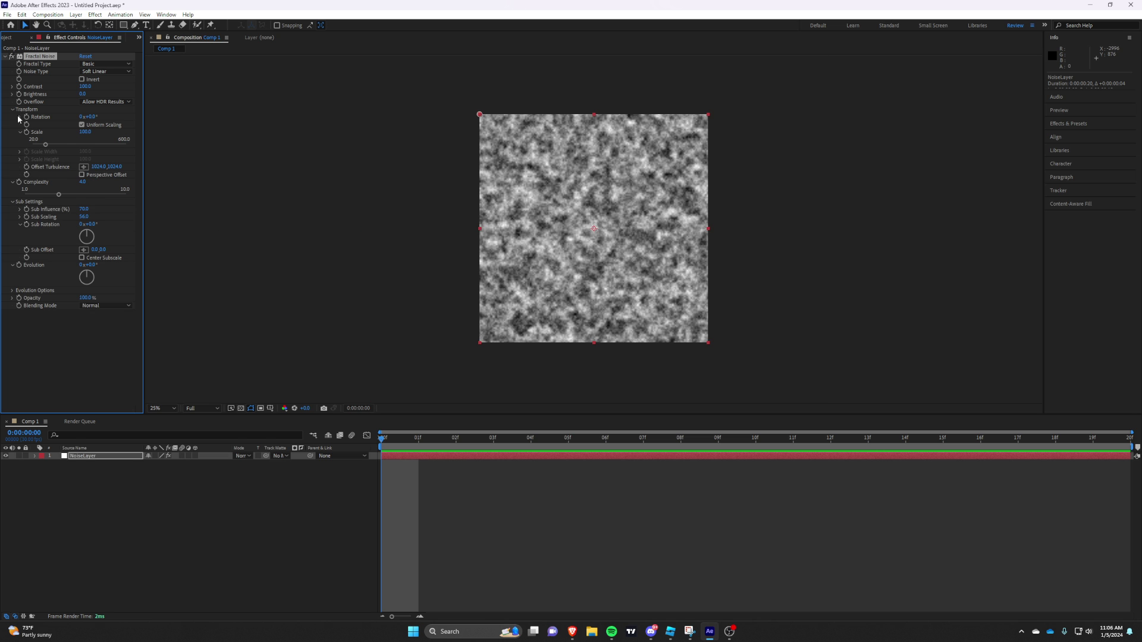
{"action": "left_click", "coordinate": [81, 124]}
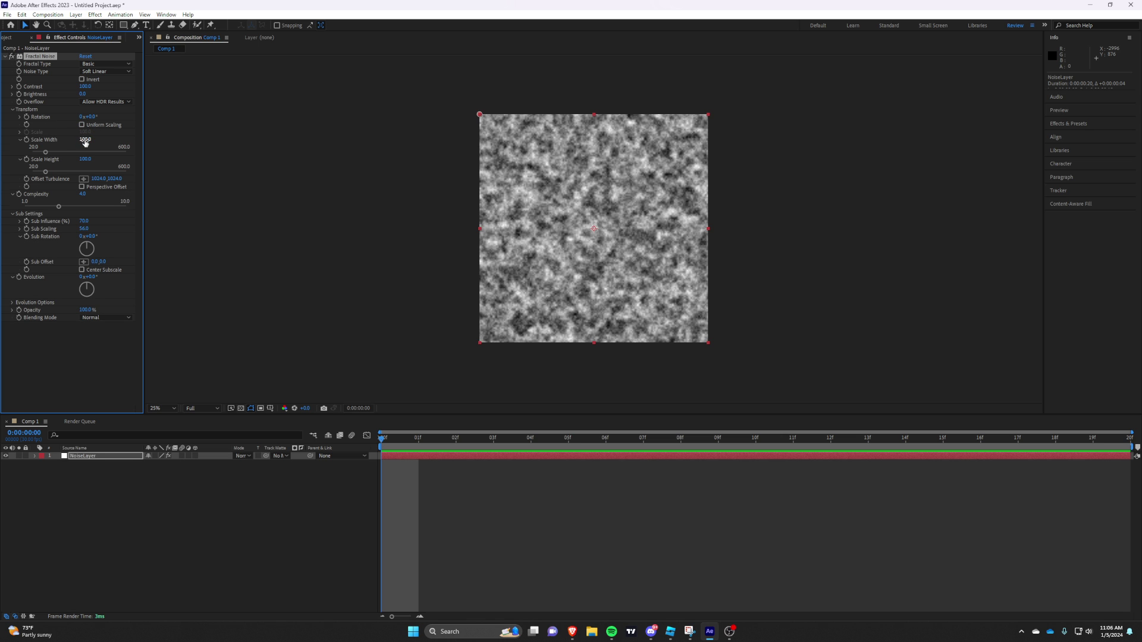
{"action": "left_click", "coordinate": [85, 139]}
{"action": "type", "text": "70"}
{"action": "key", "text": "Return"}
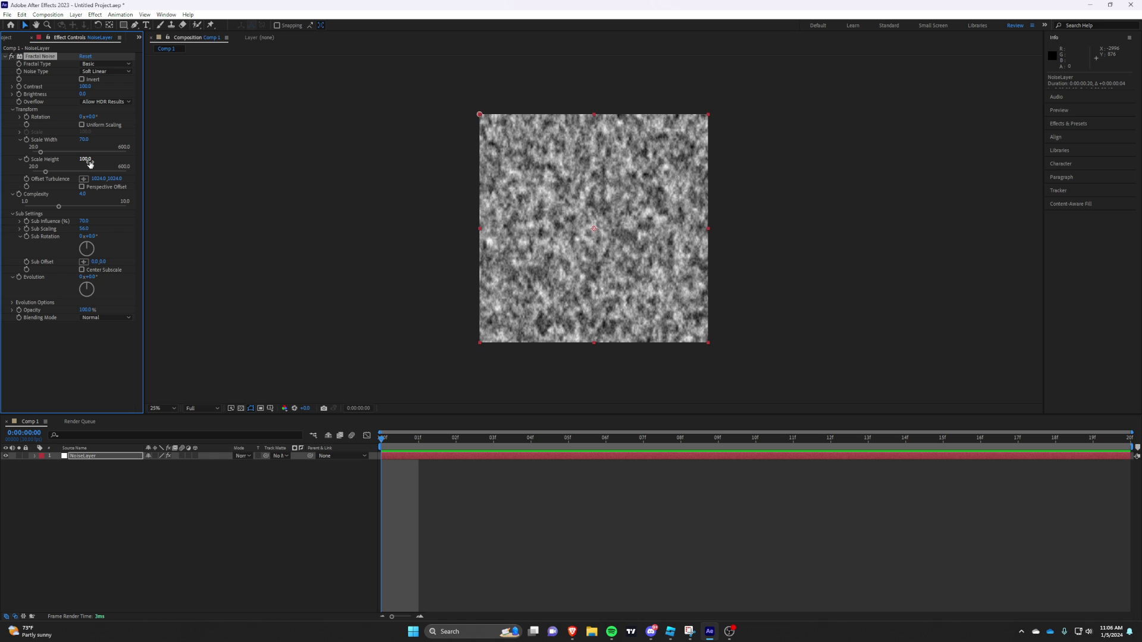
{"action": "left_click", "coordinate": [83, 140]}
{"action": "type", "text": "74"}
{"action": "key", "text": "Return"}
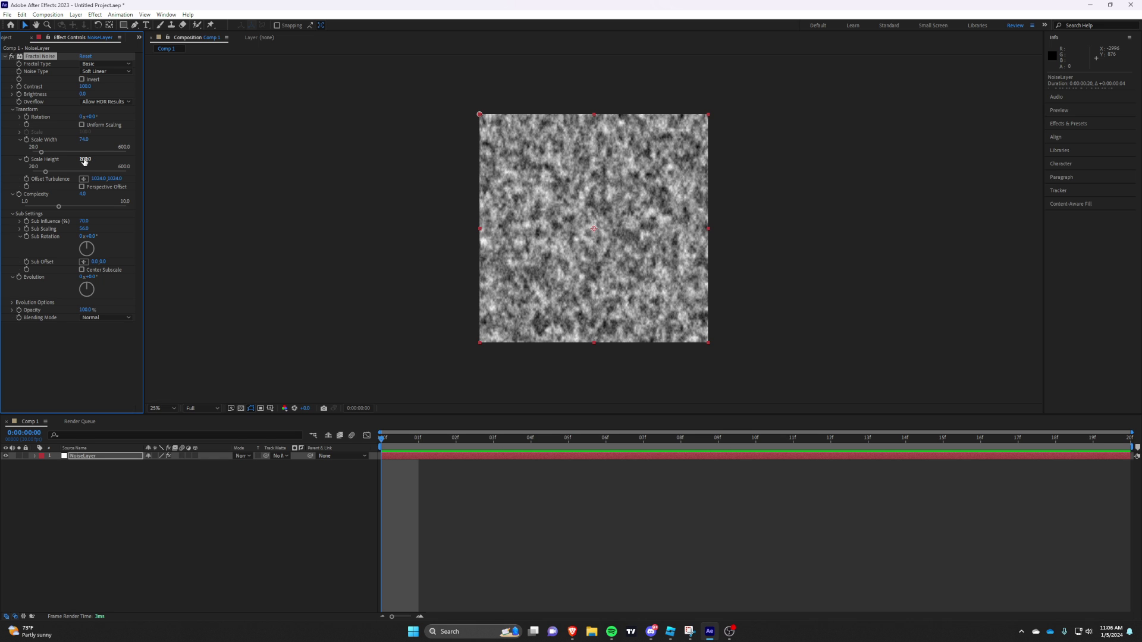
Step: Set the Fractal Noise scale height to 182 to stretch the noise vertically
{"action": "left_click", "coordinate": [84, 160]}
{"action": "type", "text": "182"}
{"action": "key", "text": "Return"}
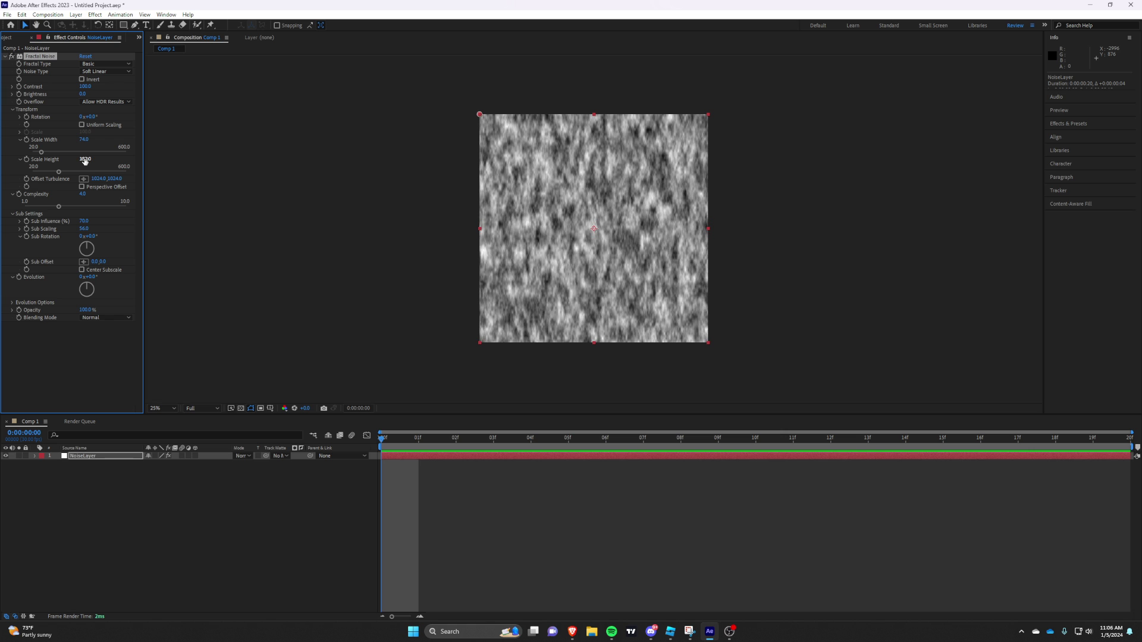
{"action": "left_click", "coordinate": [85, 158]}
{"action": "type", "text": "180"}
{"action": "key", "text": "Return"}
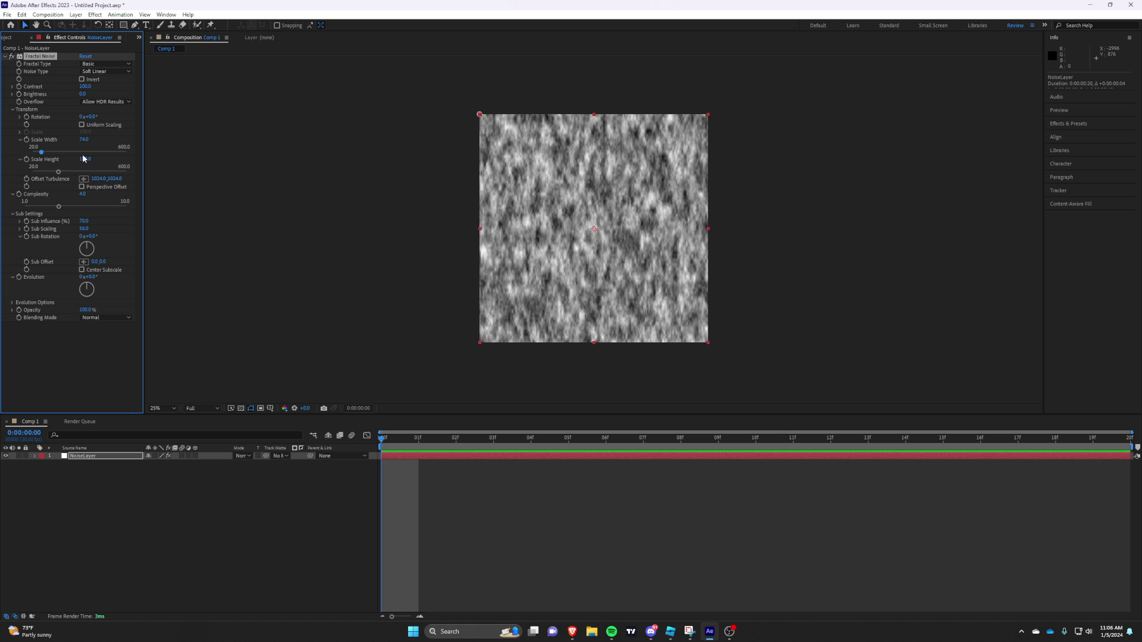
{"action": "left_click_drag", "start_coordinate": [86, 159], "coordinate": [89, 159]}
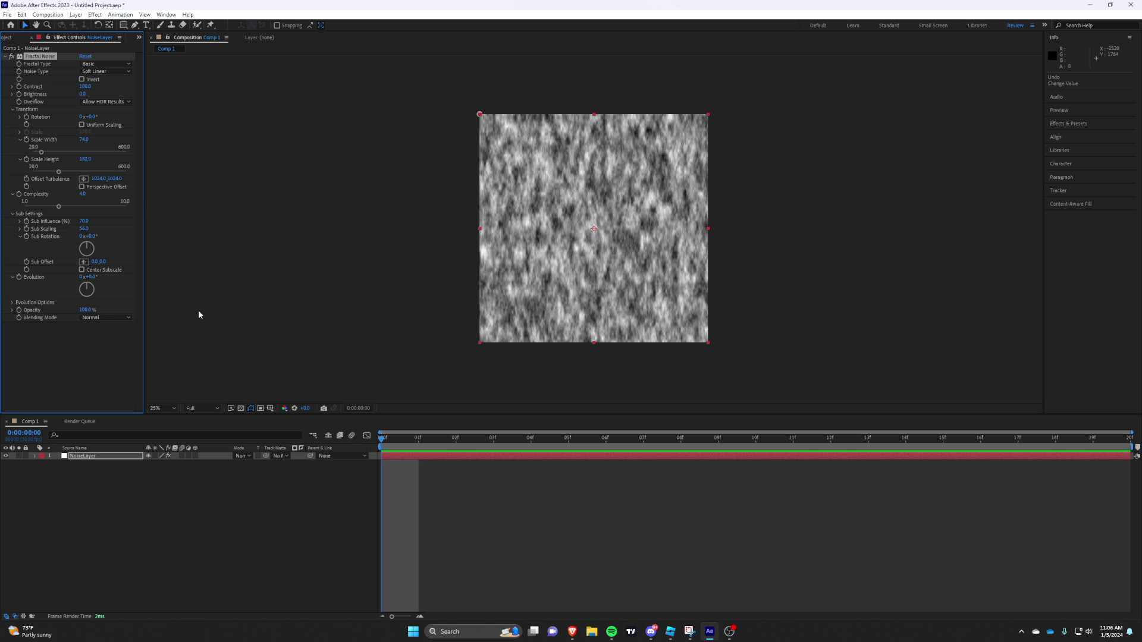
Step: Add the expression time*[0,-1500] to Offset Turbulence, preview the motion and collapse the layer's properties
{"action": "left_click", "coordinate": [26, 178], "text": "alt"}
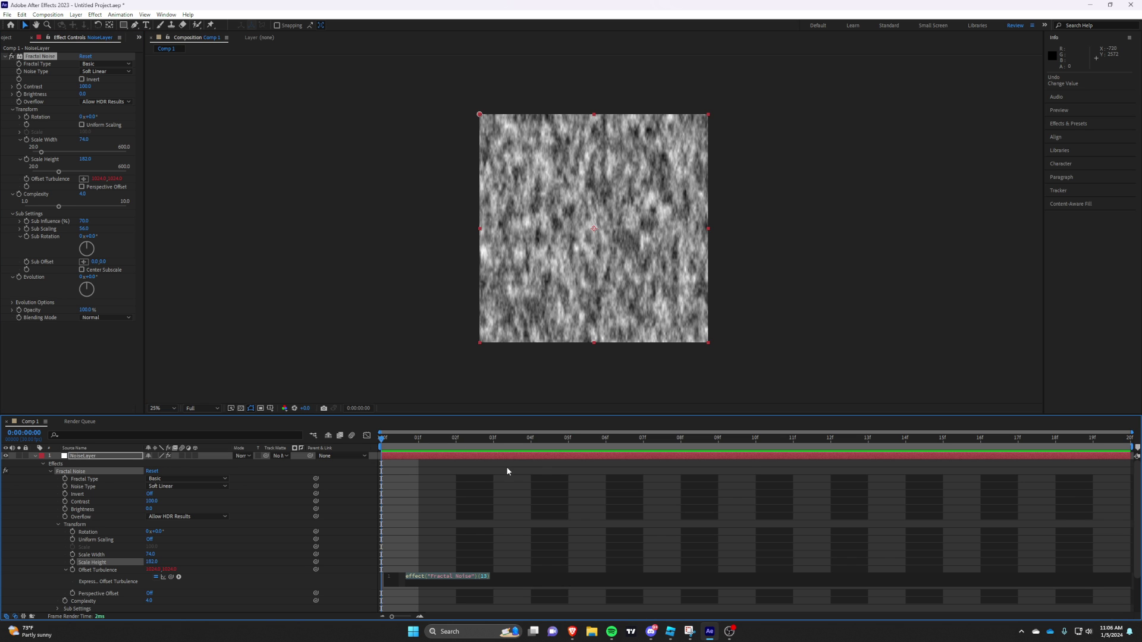
{"action": "type", "text": "time"}
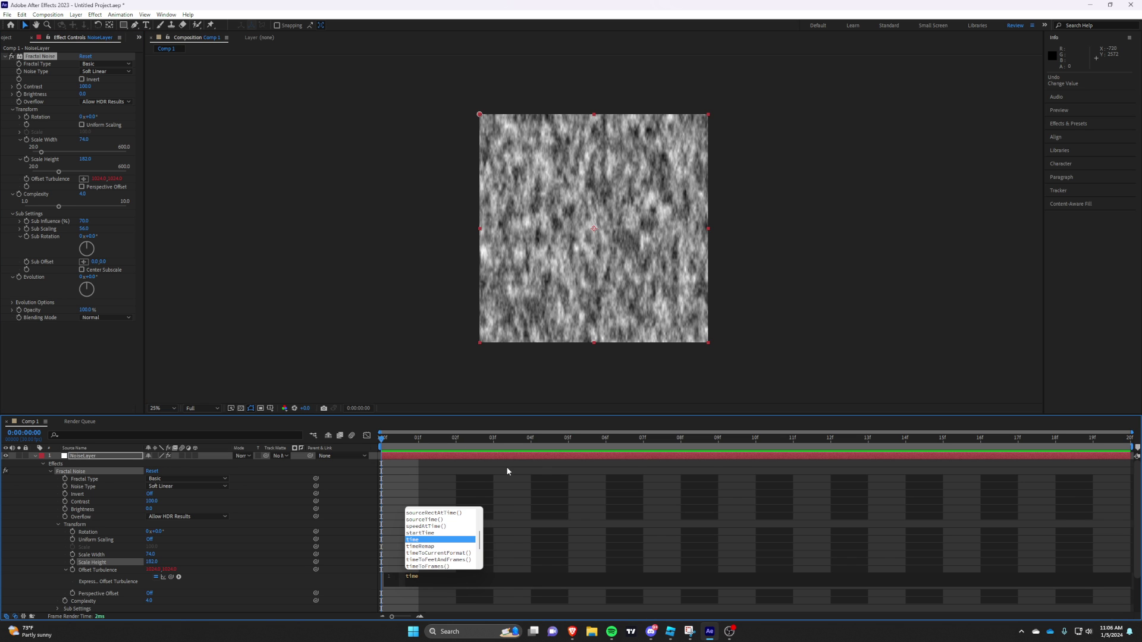
{"action": "type", "text": "*["}
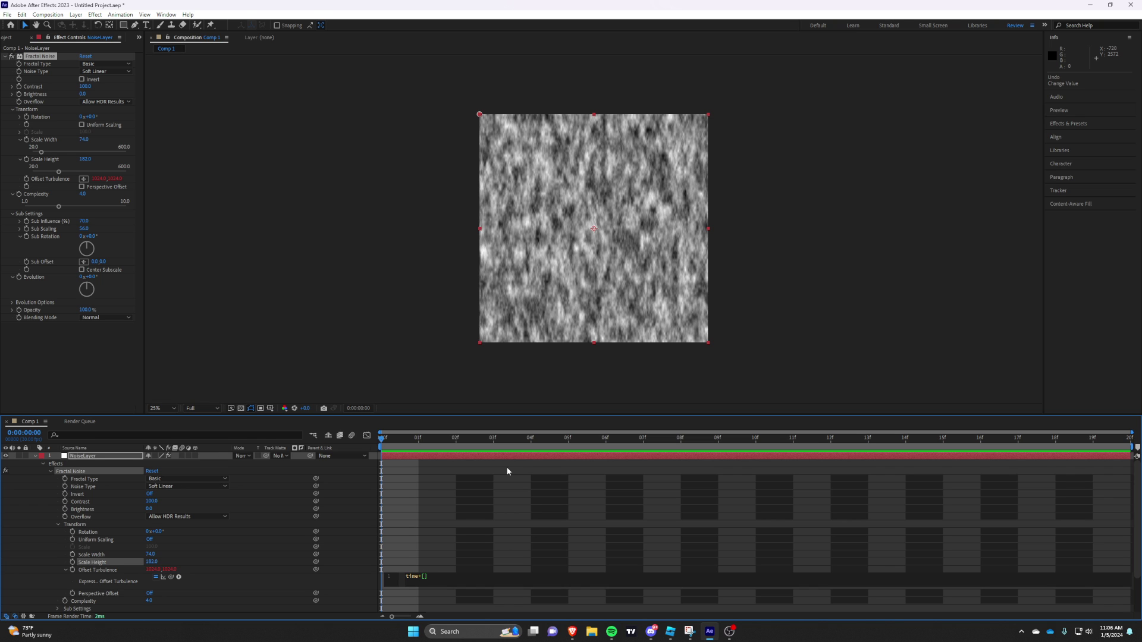
{"action": "type", "text": "0,-1500"}
{"action": "left_click", "coordinate": [482, 470]}
{"action": "key", "text": "space"}
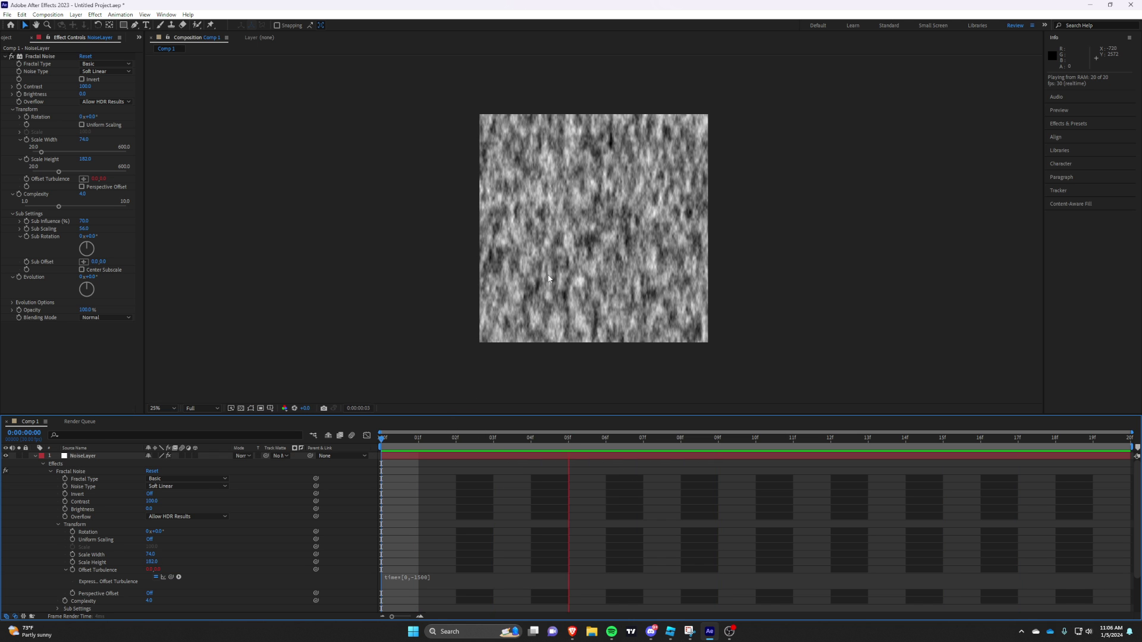
{"action": "left_click", "coordinate": [48, 457]}
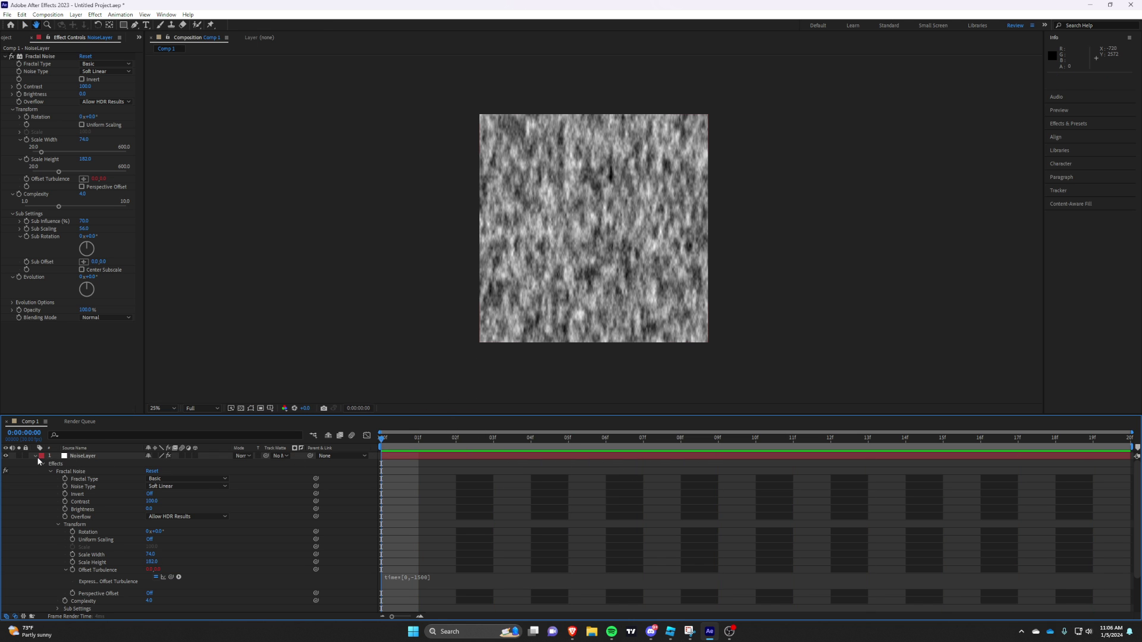
{"action": "left_click", "coordinate": [35, 456]}
Step: Add the expression time*180 to the Evolution property of NoiseLayer's Fractal Noise and collapse the layer's properties
{"action": "left_click", "coordinate": [399, 456]}
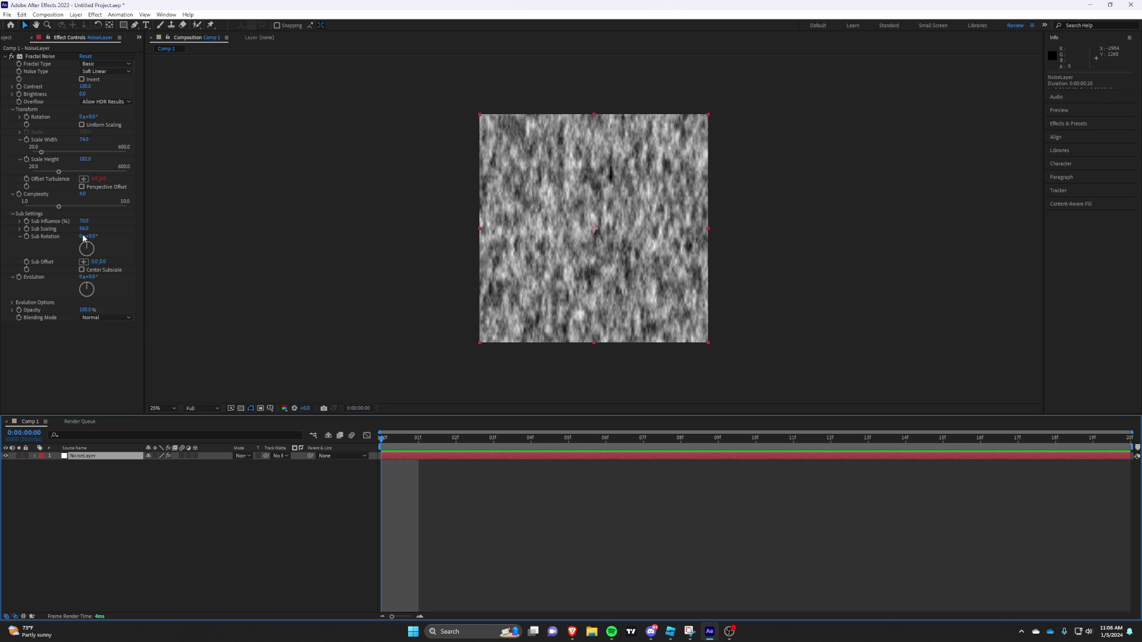
{"action": "left_click_drag", "start_coordinate": [86, 287], "coordinate": [90, 290]}
{"action": "key", "text": "ctrl+z"}
{"action": "left_click", "coordinate": [19, 278], "text": "alt"}
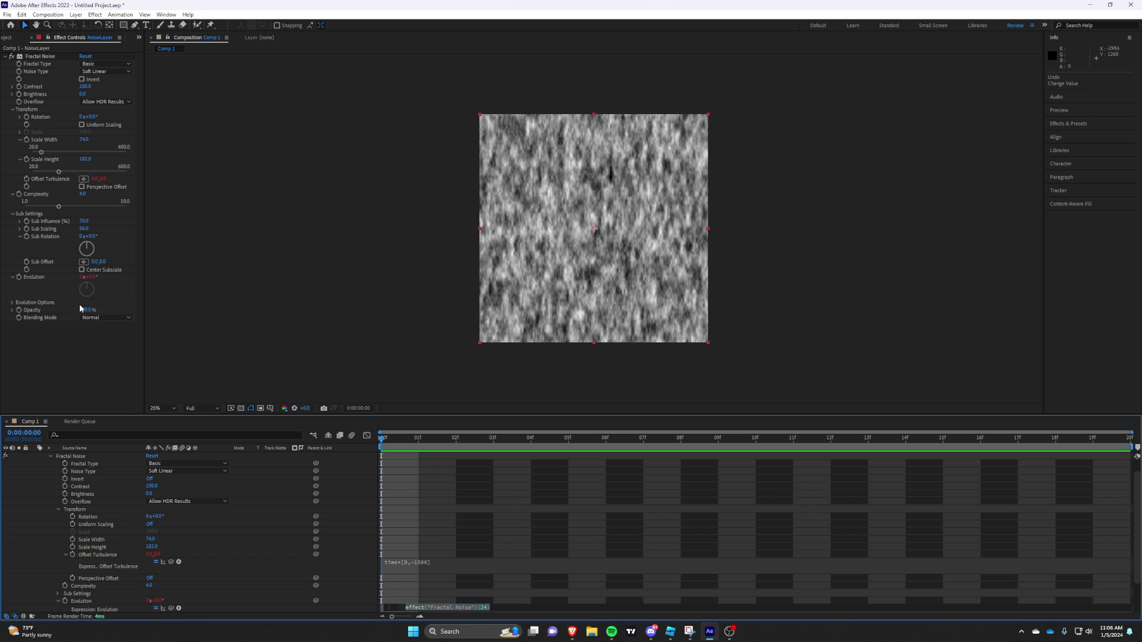
{"action": "type", "text": "time*180"}
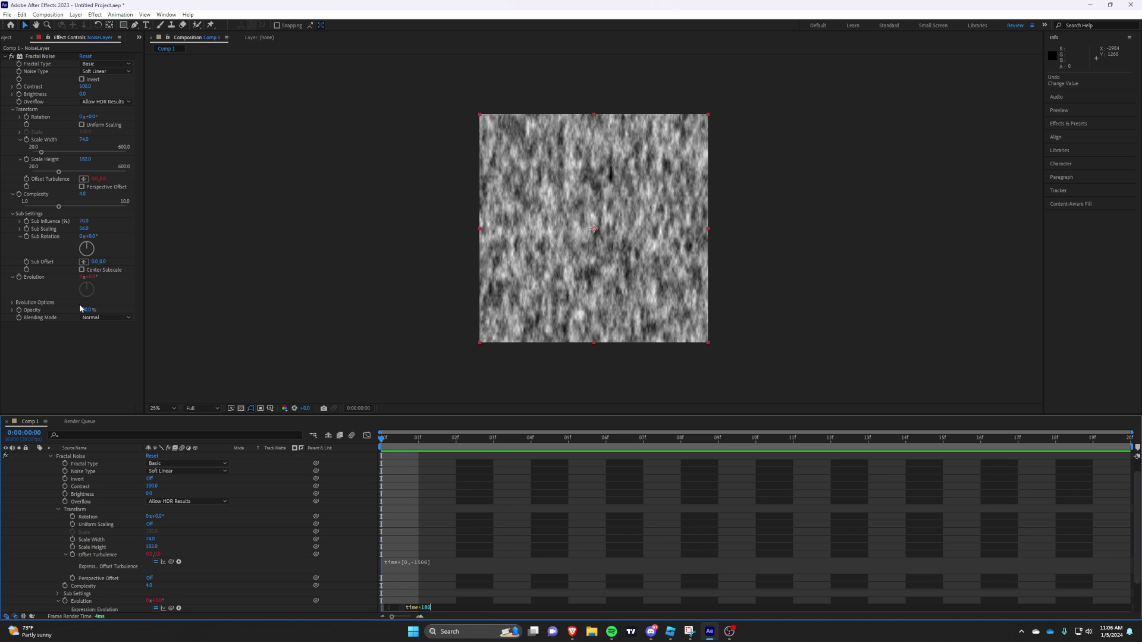
{"action": "left_click", "coordinate": [499, 470]}
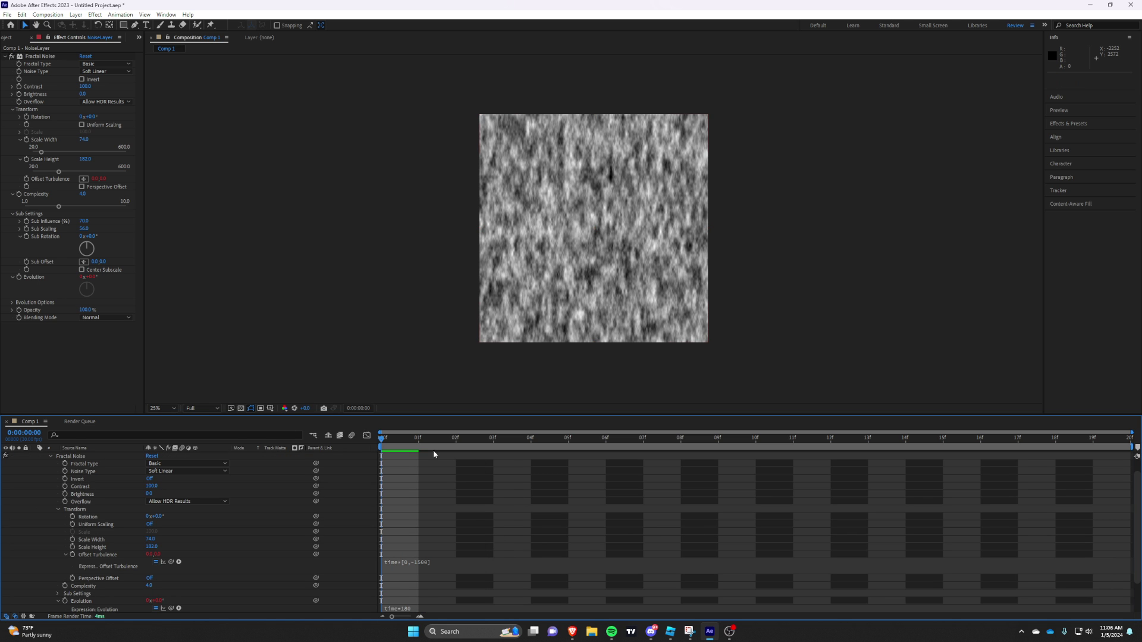
{"action": "scroll", "coordinate": [102, 484], "scroll_direction": "up", "scroll_amount": 1}
{"action": "left_click", "coordinate": [35, 457]}
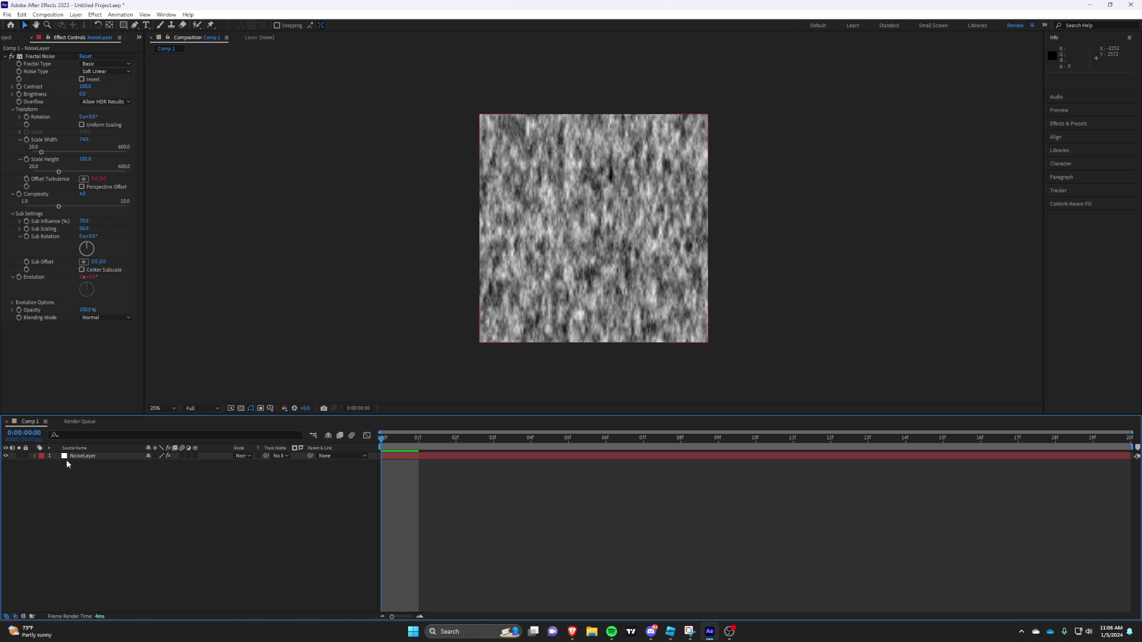
Step: Preview the evolving noise animation and return to the first frame
{"action": "key", "text": "space"}
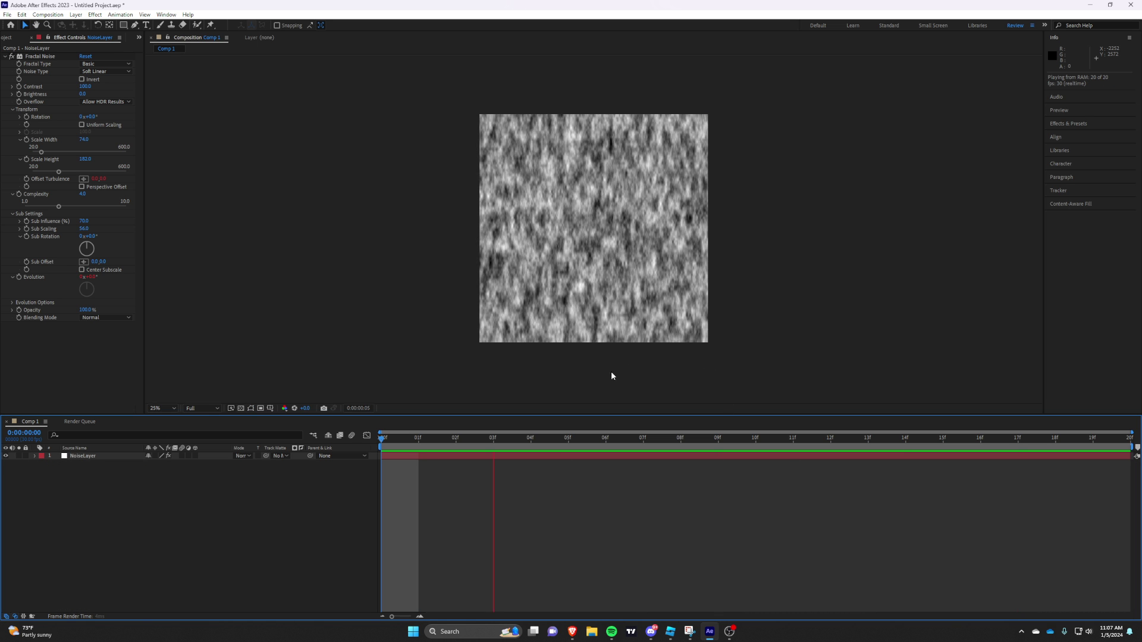
{"action": "left_click", "coordinate": [480, 438]}
{"action": "left_click_drag", "start_coordinate": [480, 438], "coordinate": [388, 440]}
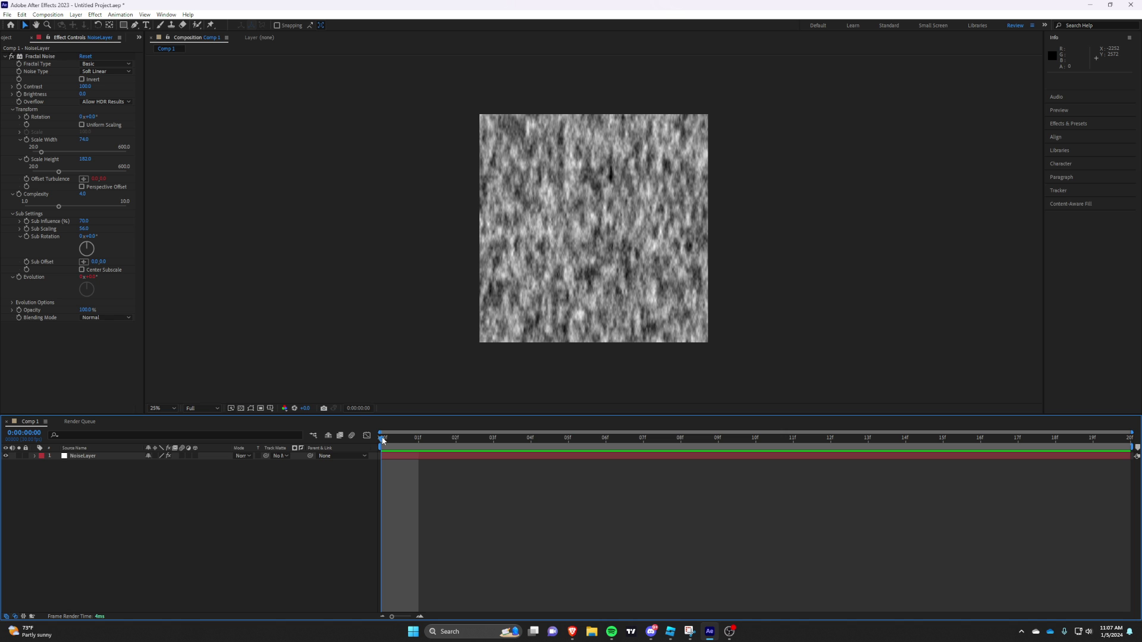
Step: Apply Linear Color Key to NoiseLayer and sample a dark gray from the noise as the key color
{"action": "left_click", "coordinate": [422, 457]}
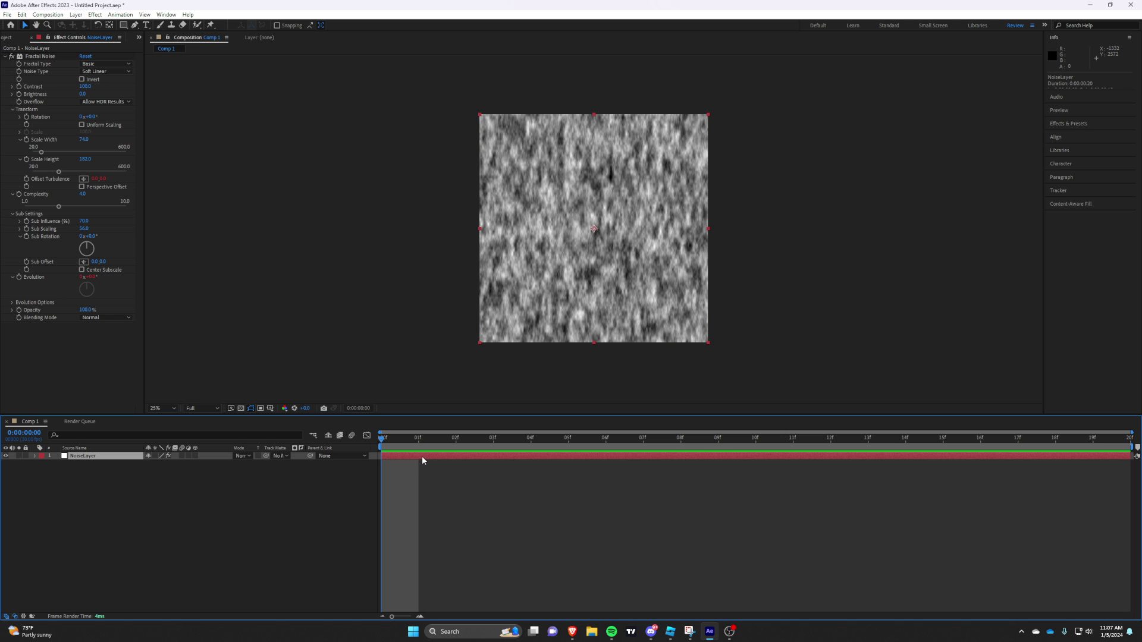
{"action": "key", "text": "ctrl+space"}
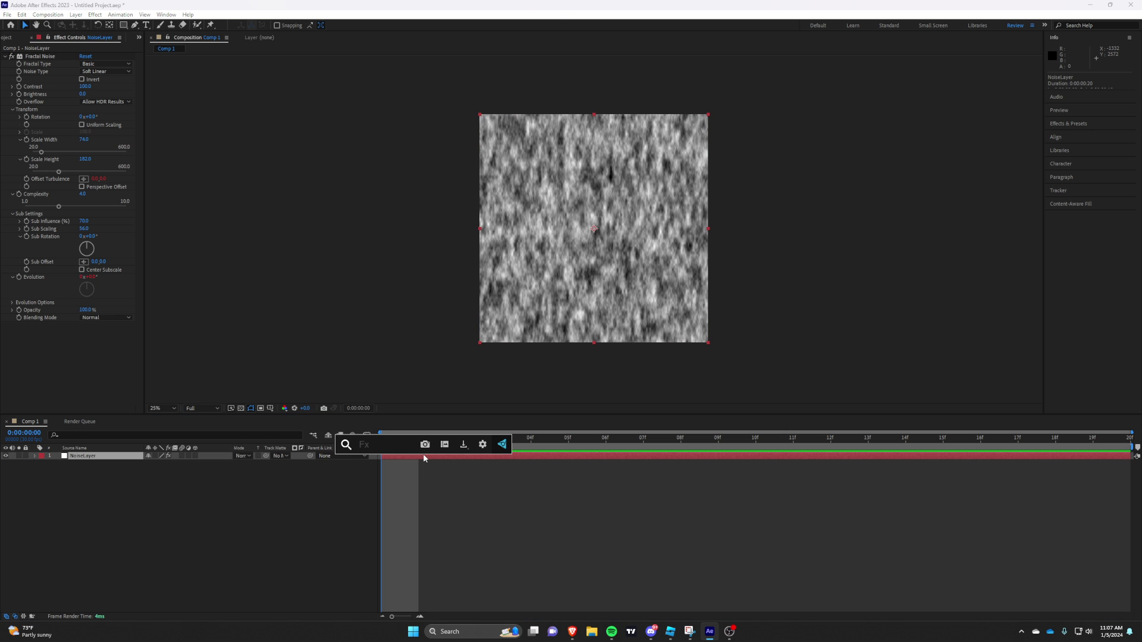
{"action": "type", "text": "linear"}
{"action": "key", "text": "Return"}
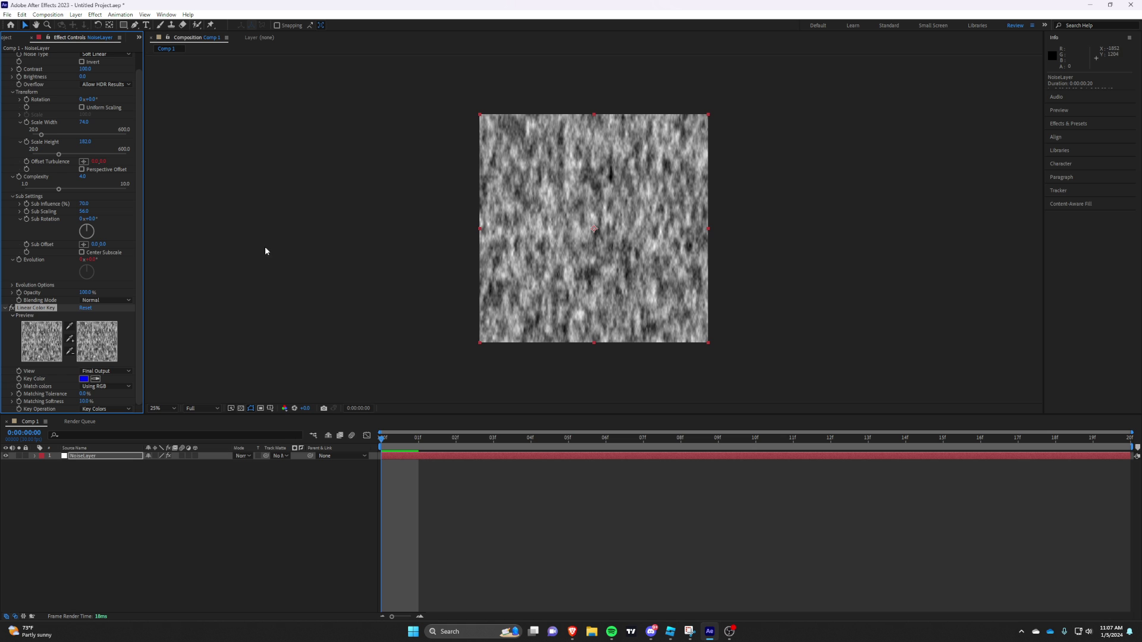
{"action": "left_click", "coordinate": [95, 379]}
{"action": "left_click", "coordinate": [648, 310]}
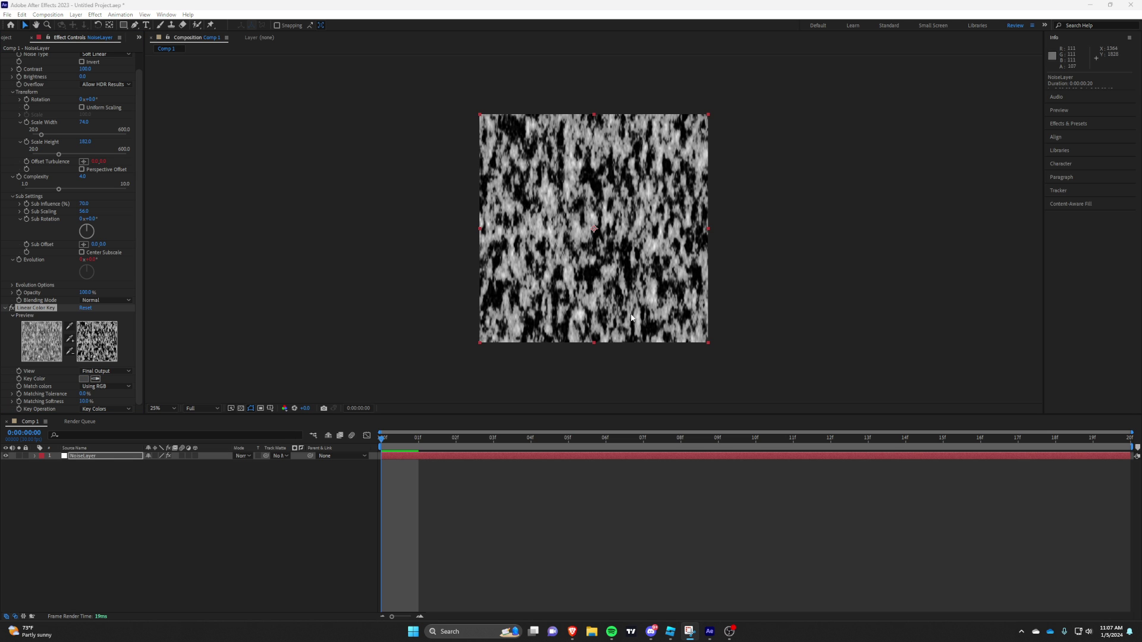
Step: Preview the keyed noise animation and inspect its transparent areas up close
{"action": "left_click", "coordinate": [533, 469]}
{"action": "key", "text": "space"}
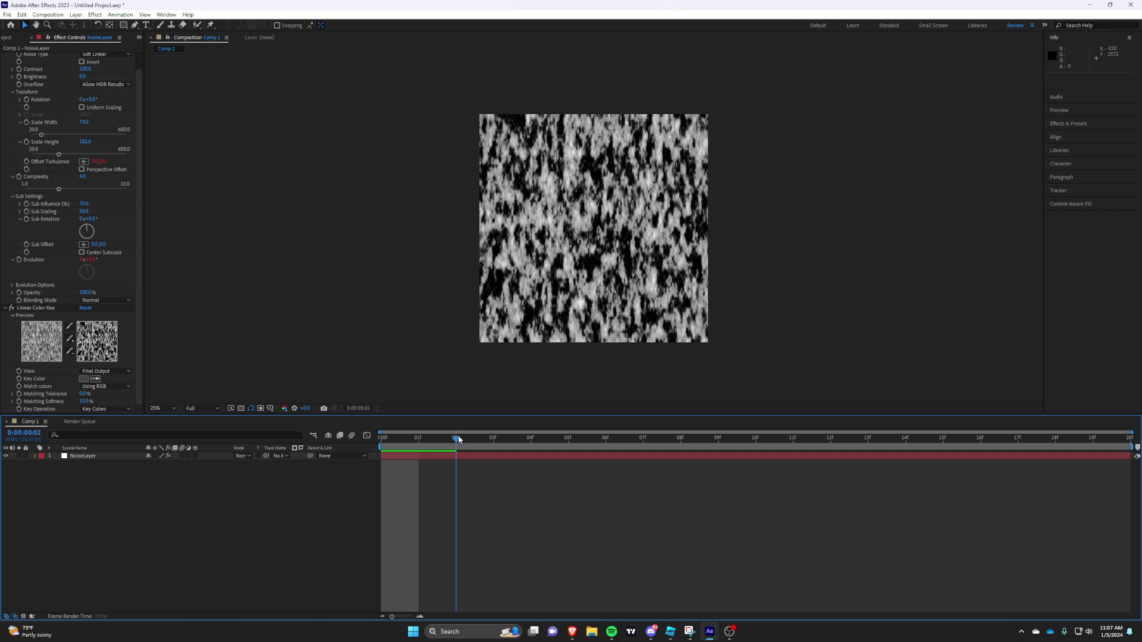
{"action": "scroll", "coordinate": [583, 306], "scroll_direction": "up", "scroll_amount": 4}
{"action": "scroll", "coordinate": [573, 314], "scroll_direction": "down", "scroll_amount": 2}
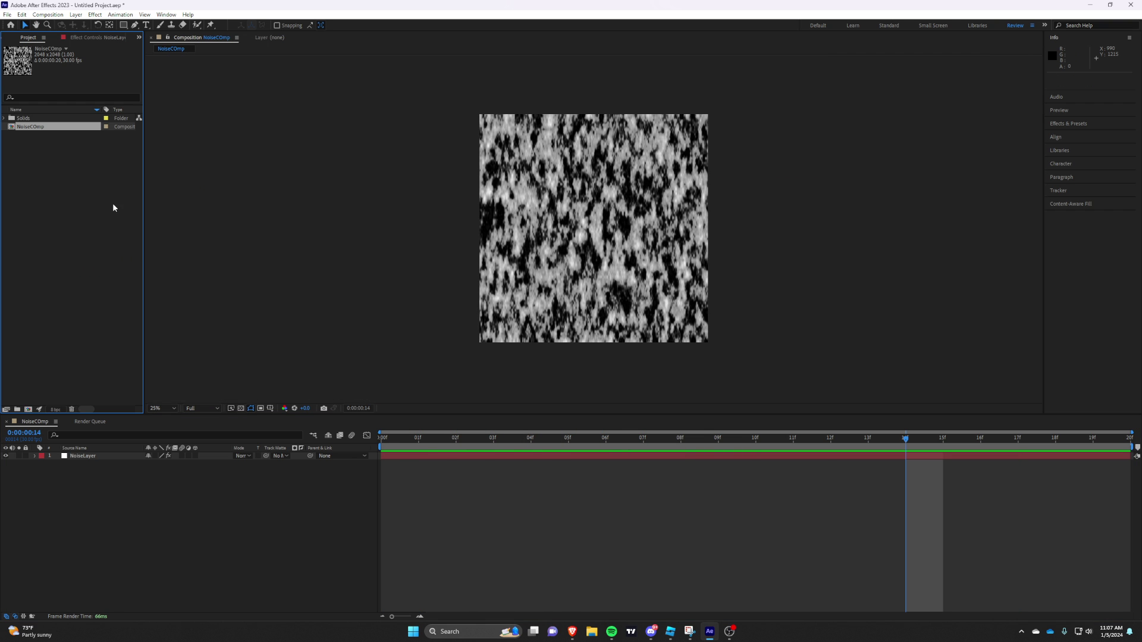
Step: Rename the noise composition as NoiseComp
{"action": "right_click", "coordinate": [74, 128]}
{"action": "left_click", "coordinate": [102, 273]}
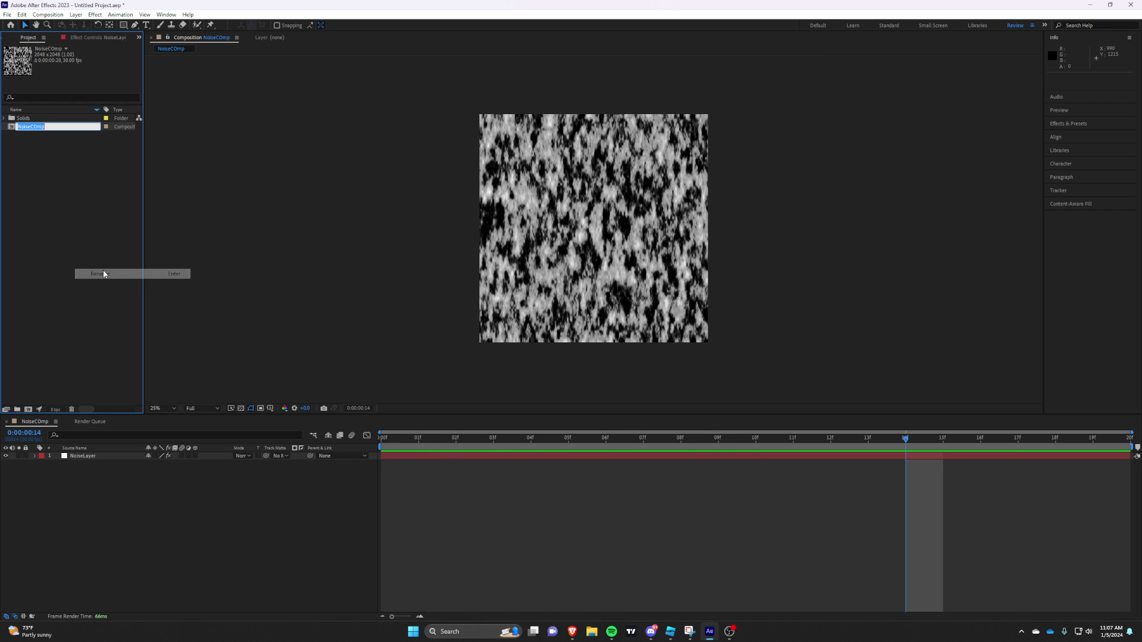
{"action": "key", "text": "Right"}
{"action": "key", "text": "BackSpace"}
{"action": "key", "text": "BackSpace"}
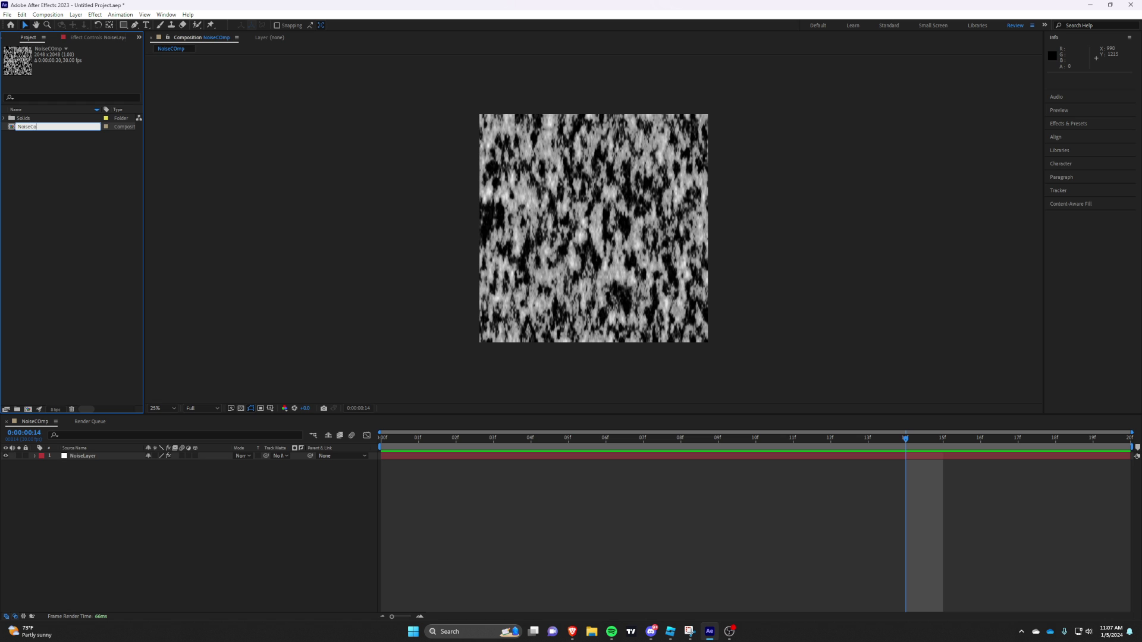
{"action": "type", "text": "Comp"}
{"action": "key", "text": "Return"}
Step: Create a new composition named BaseShape, keeping the 2048 x 2048, 30 fps and 20-frame settings
{"action": "left_click", "coordinate": [65, 188]}
{"action": "right_click", "coordinate": [59, 188]}
{"action": "left_click", "coordinate": [60, 192]}
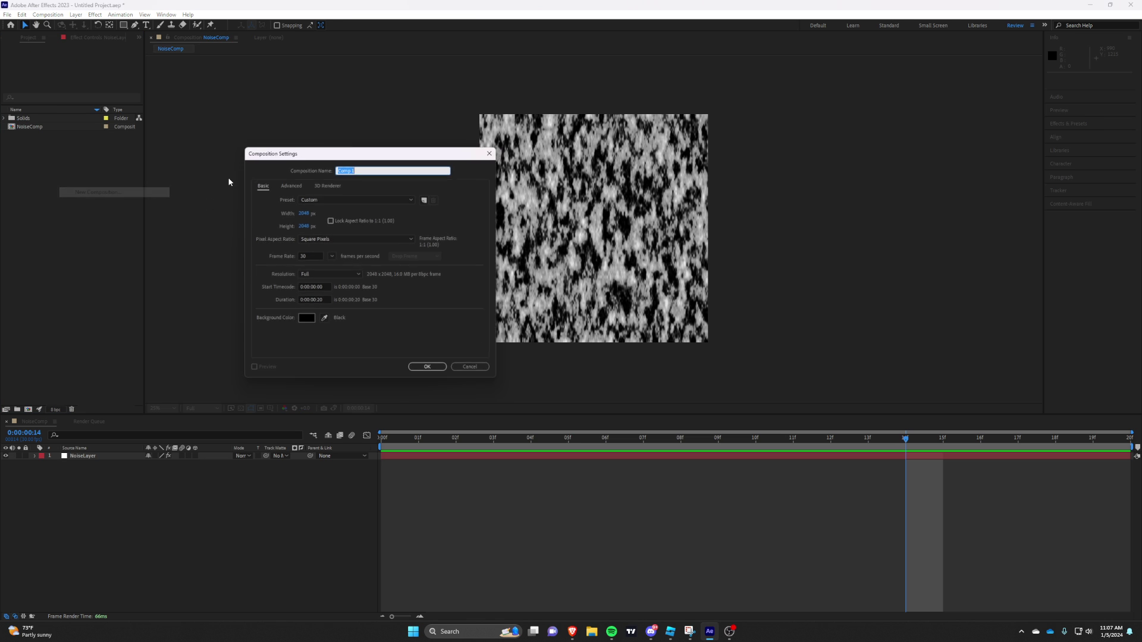
{"action": "key", "text": "BackSpace"}
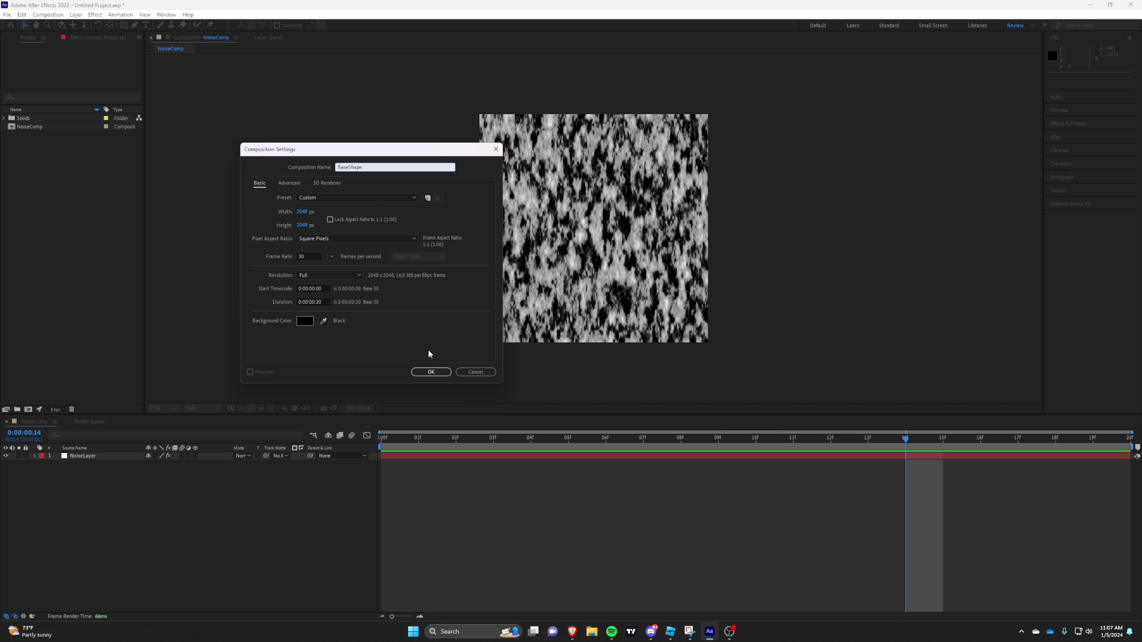
{"action": "key", "text": "Return"}
Step: Add NoiseComp as a layer in the BaseShape composition, starting at the first frame, and hide it
{"action": "left_click", "coordinate": [419, 439]}
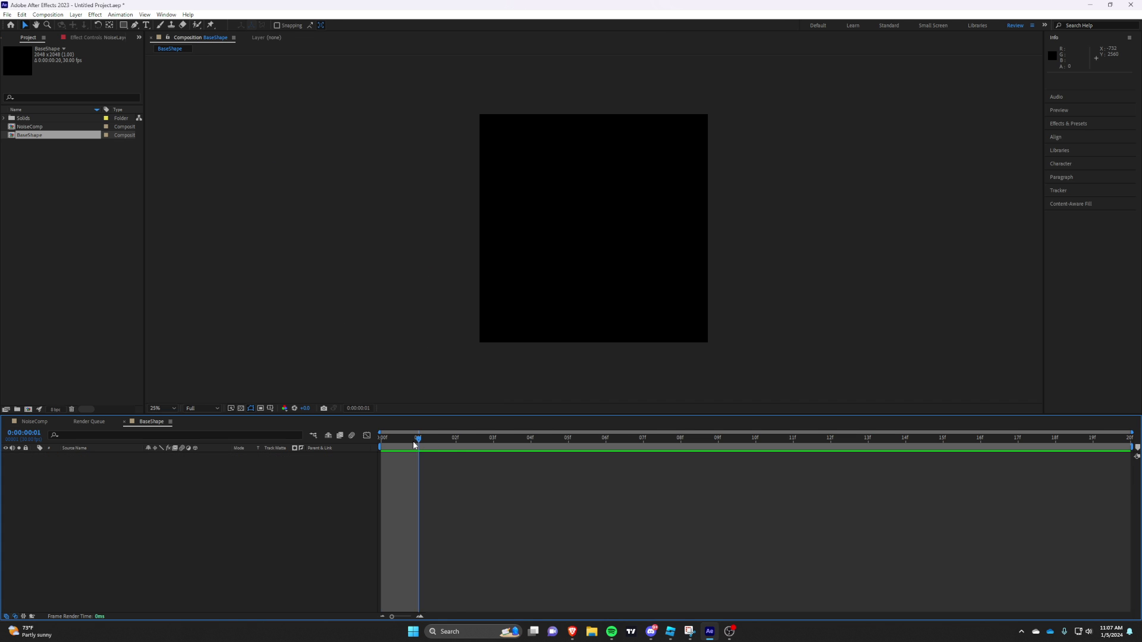
{"action": "left_click", "coordinate": [35, 126]}
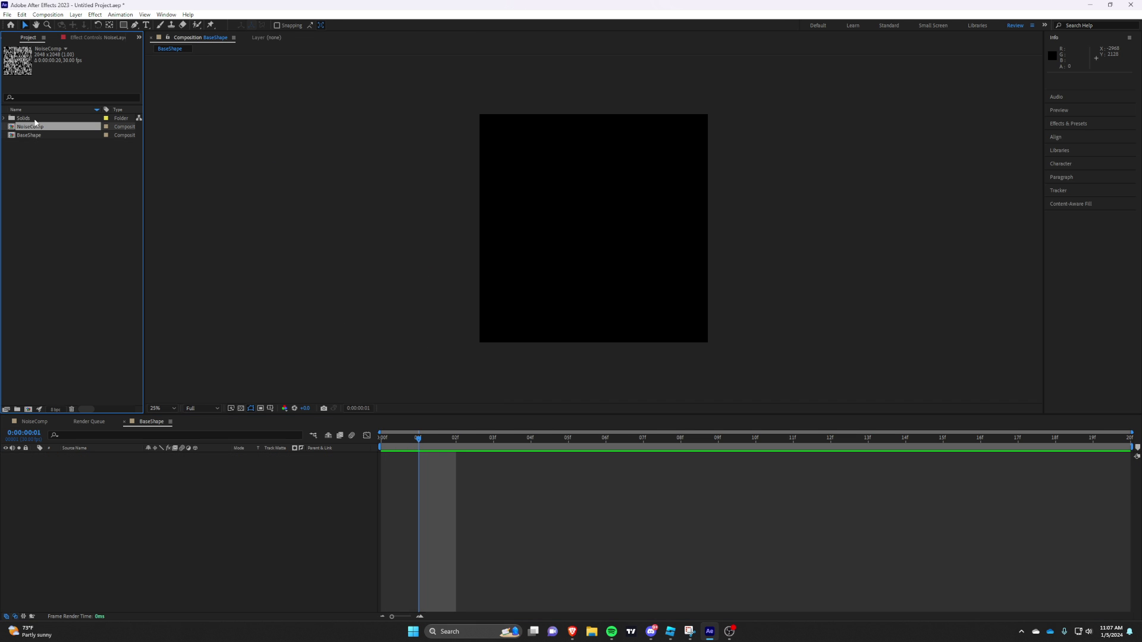
{"action": "left_click_drag", "start_coordinate": [38, 132], "coordinate": [384, 456]}
Step: Draw a closed, rounded irregular blob outline around the middle of the composition with the Pen tool and adjust its lower vertices
{"action": "key", "text": "g"}
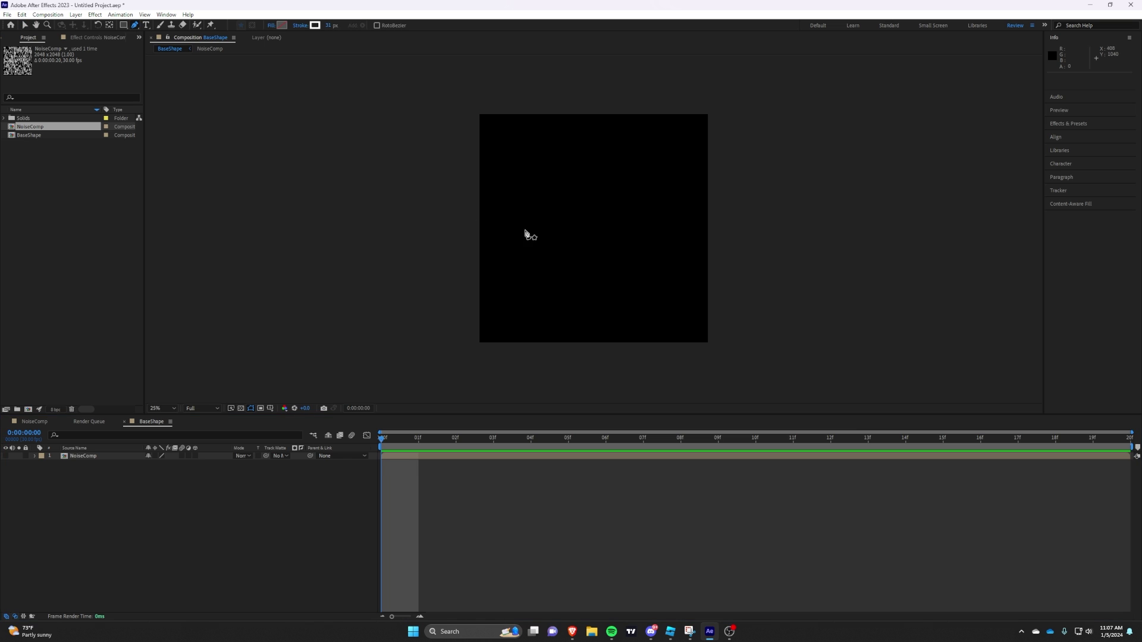
{"action": "left_click_drag", "start_coordinate": [527, 250], "coordinate": [532, 200]}
{"action": "left_click_drag", "start_coordinate": [557, 179], "coordinate": [606, 176]}
{"action": "left_click_drag", "start_coordinate": [634, 205], "coordinate": [633, 257]}
{"action": "left_click_drag", "start_coordinate": [633, 278], "coordinate": [588, 293]}
{"action": "left_click_drag", "start_coordinate": [544, 297], "coordinate": [537, 304]}
{"action": "left_click_drag", "start_coordinate": [518, 297], "coordinate": [528, 246]}
{"action": "left_click_drag", "start_coordinate": [544, 297], "coordinate": [546, 290]}
{"action": "left_click_drag", "start_coordinate": [518, 298], "coordinate": [519, 300]}
{"action": "left_click_drag", "start_coordinate": [597, 290], "coordinate": [548, 297]}
{"action": "left_click_drag", "start_coordinate": [554, 289], "coordinate": [549, 296]}
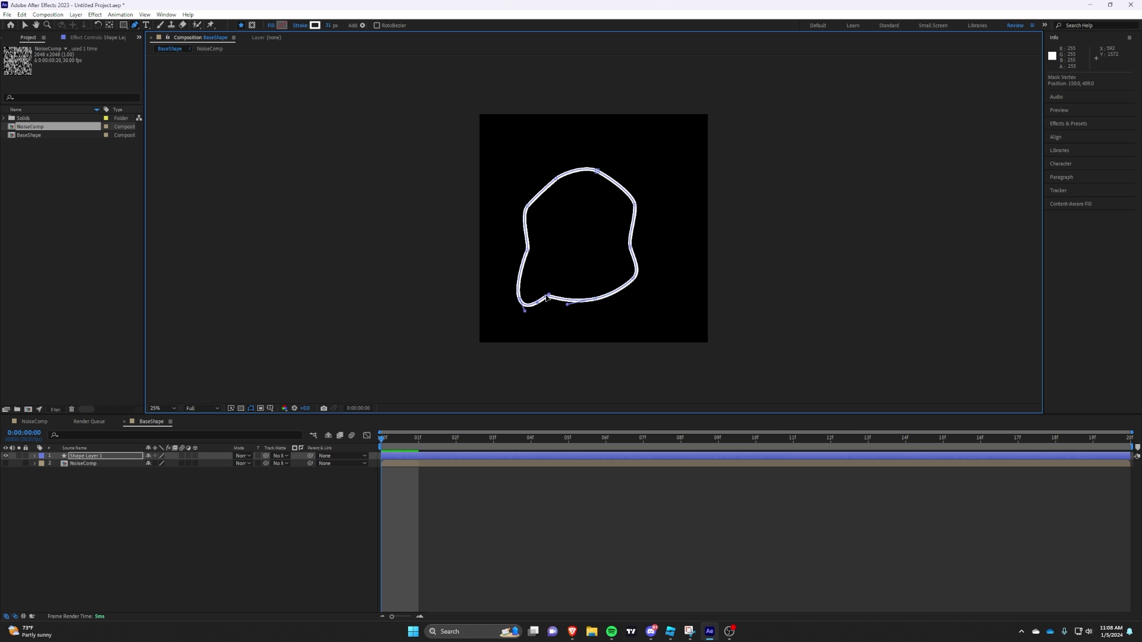
{"action": "left_click_drag", "start_coordinate": [630, 246], "coordinate": [632, 246]}
Step: Shift the blob outline horizontally toward the composition's center, to a position of about 1154, 1024
{"action": "key", "text": "v"}
{"action": "left_click", "coordinate": [476, 505]}
{"action": "scroll", "coordinate": [533, 369], "scroll_direction": "up", "scroll_amount": 2}
{"action": "left_click", "coordinate": [456, 438]}
{"action": "left_click_drag", "start_coordinate": [533, 373], "coordinate": [563, 372]}
{"action": "scroll", "coordinate": [563, 373], "scroll_direction": "down", "scroll_amount": 2}
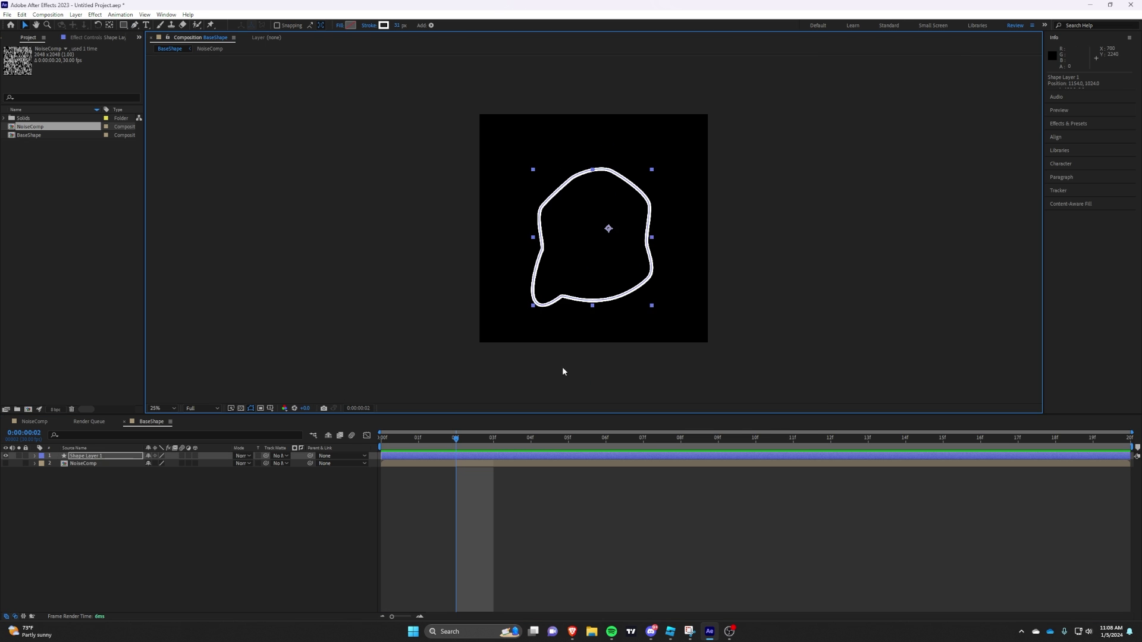
Step: Reshape the outline's lower-left corner and left side by moving their vertices, rounding out the pointed corner
{"action": "left_click", "coordinate": [459, 458]}
{"action": "key", "text": "g"}
{"action": "scroll", "coordinate": [517, 324], "scroll_direction": "up", "scroll_amount": 2}
{"action": "left_click_drag", "start_coordinate": [474, 370], "coordinate": [469, 338]}
{"action": "left_click_drag", "start_coordinate": [490, 268], "coordinate": [483, 252]}
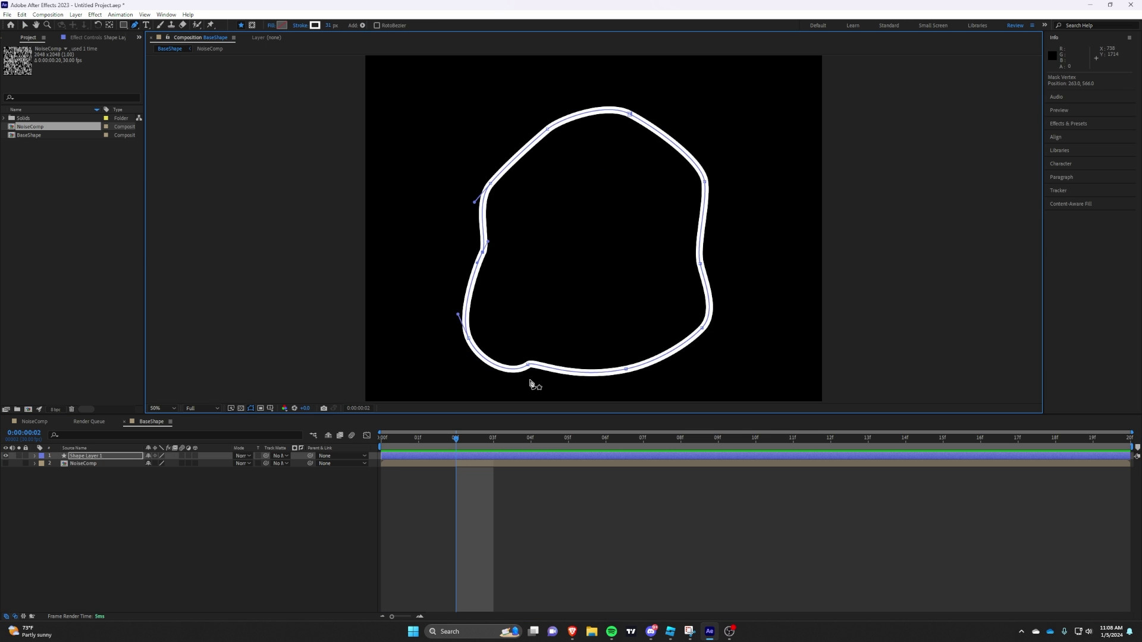
{"action": "left_click", "coordinate": [527, 365]}
{"action": "left_click_drag", "start_coordinate": [513, 377], "coordinate": [453, 324]}
Step: Push the outline's top, left and bottom vertices outward to make the blob fuller
{"action": "left_click_drag", "start_coordinate": [630, 114], "coordinate": [639, 93]}
{"action": "left_click_drag", "start_coordinate": [548, 130], "coordinate": [525, 115]}
{"action": "left_click_drag", "start_coordinate": [490, 184], "coordinate": [478, 176]}
{"action": "mouse_move", "coordinate": [482, 252]}
{"action": "left_mouse_down"}
{"action": "mouse_move", "coordinate": [468, 254]}
{"action": "mouse_move", "coordinate": [473, 271]}
{"action": "mouse_move", "coordinate": [472, 250]}
{"action": "left_mouse_up"}
{"action": "left_click_drag", "start_coordinate": [453, 324], "coordinate": [443, 326]}
{"action": "left_click_drag", "start_coordinate": [626, 369], "coordinate": [629, 372]}
{"action": "left_click", "coordinate": [586, 506]}
{"action": "scroll", "coordinate": [633, 231], "scroll_direction": "down", "scroll_amount": 2}
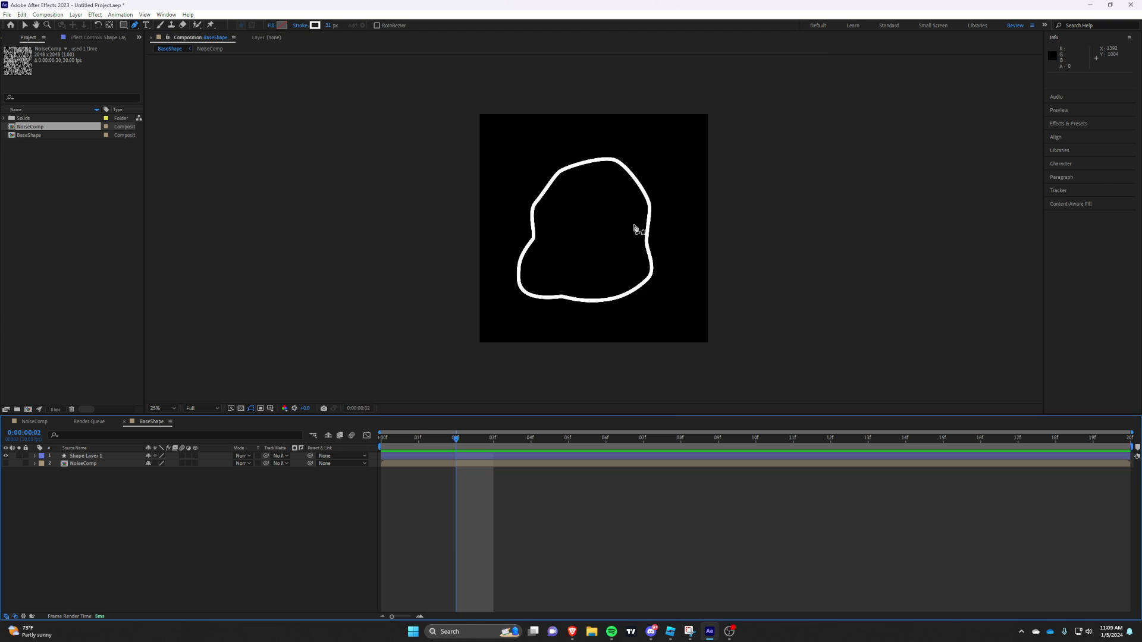
Step: Return to the first frame and duplicate Shape Layer 1 twice
{"action": "left_click", "coordinate": [450, 464]}
{"action": "left_click", "coordinate": [453, 456]}
{"action": "left_click_drag", "start_coordinate": [455, 441], "coordinate": [364, 458]}
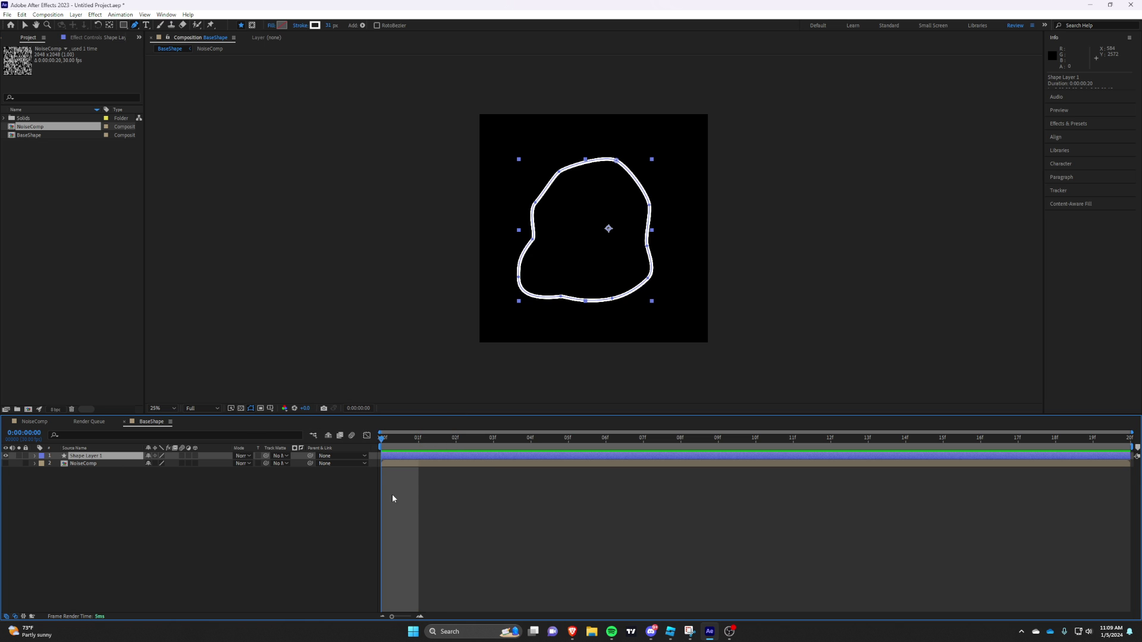
{"action": "key", "text": "ctrl+d"}
{"action": "key", "text": "ctrl+d"}
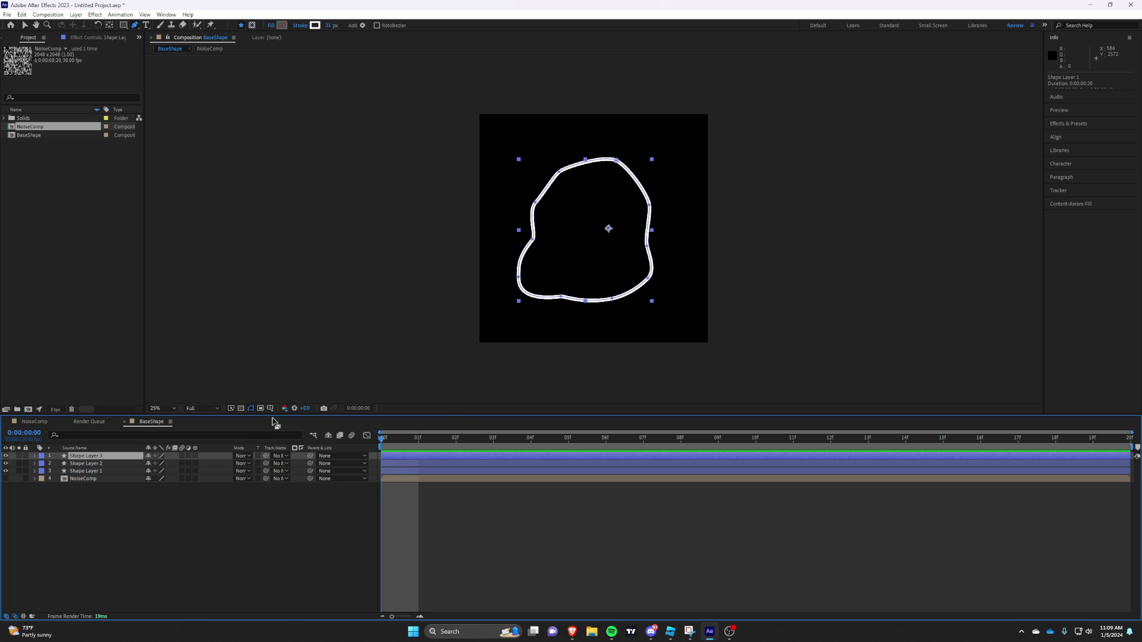
Step: Add a dark gray solid with color 595959 and place it beneath all other layers
{"action": "left_click", "coordinate": [209, 505]}
{"action": "right_click", "coordinate": [209, 505]}
{"action": "mouse_move", "coordinate": [268, 395]}
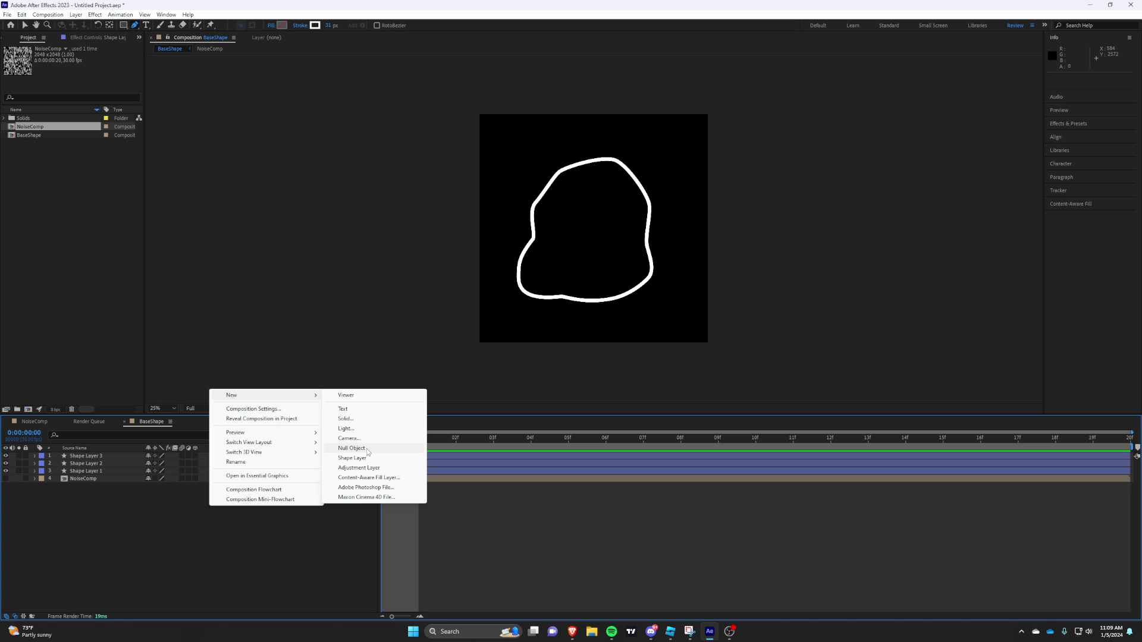
{"action": "left_click", "coordinate": [346, 419]}
{"action": "left_click", "coordinate": [420, 369]}
{"action": "left_click", "coordinate": [193, 326]}
{"action": "left_click_drag", "start_coordinate": [194, 326], "coordinate": [158, 323]}
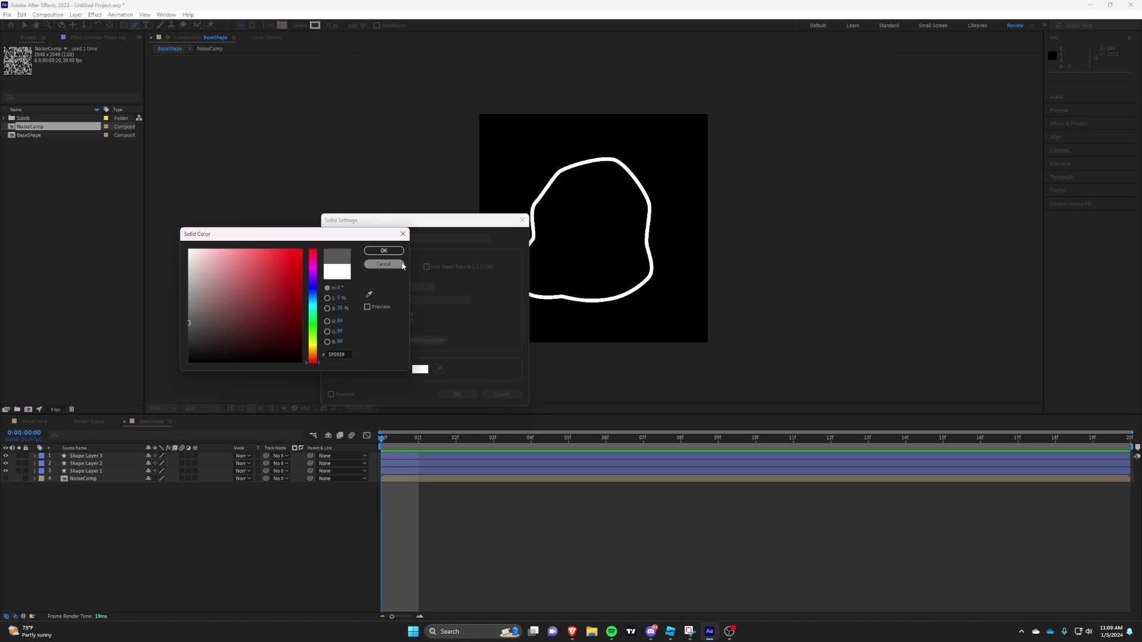
{"action": "left_click", "coordinate": [386, 253]}
{"action": "left_click", "coordinate": [458, 395]}
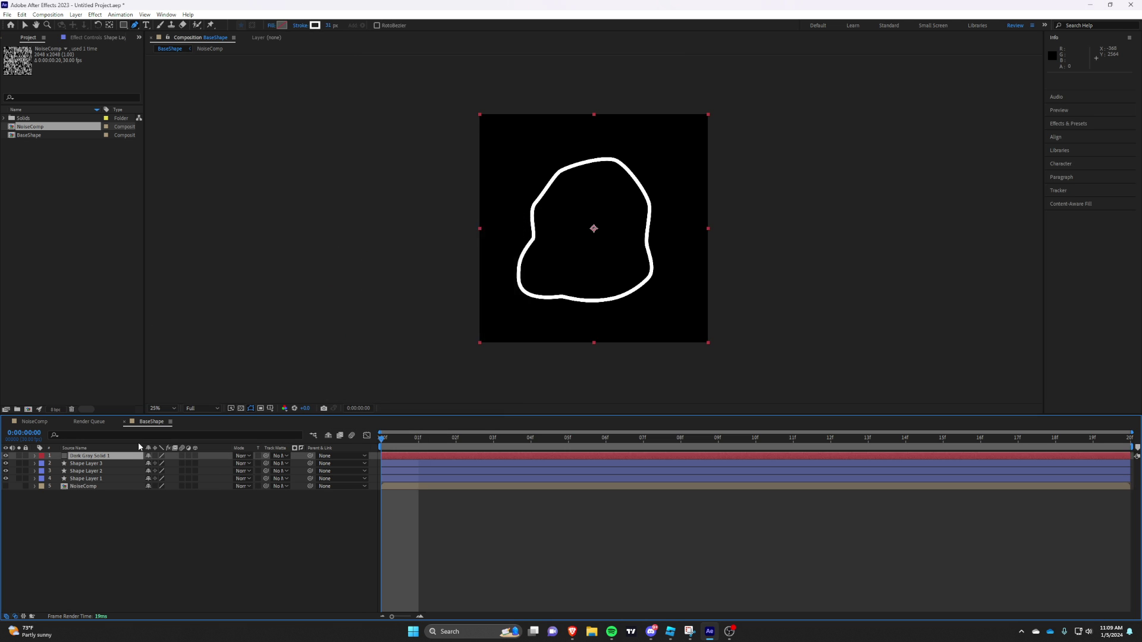
{"action": "left_click_drag", "start_coordinate": [119, 456], "coordinate": [123, 492]}
{"action": "left_click", "coordinate": [464, 596]}
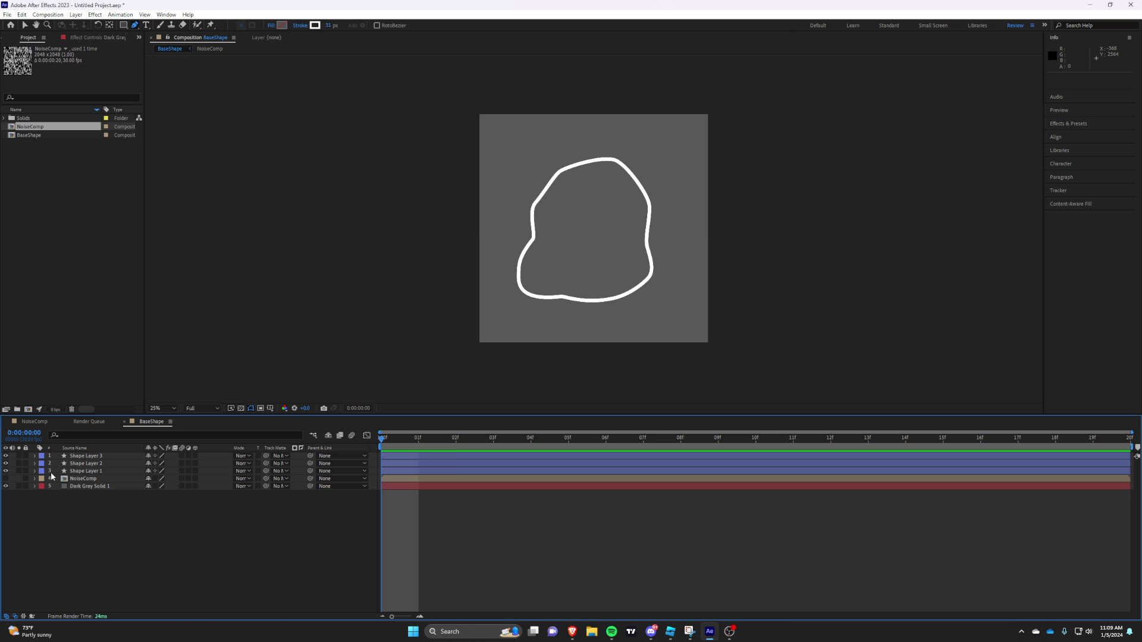
Step: Hide Shape Layer 1 and Shape Layer 2, leaving Shape Layer 3 visible and selected
{"action": "left_click", "coordinate": [6, 457]}
{"action": "left_click", "coordinate": [5, 472]}
{"action": "left_click", "coordinate": [66, 457]}
{"action": "left_click", "coordinate": [6, 456]}
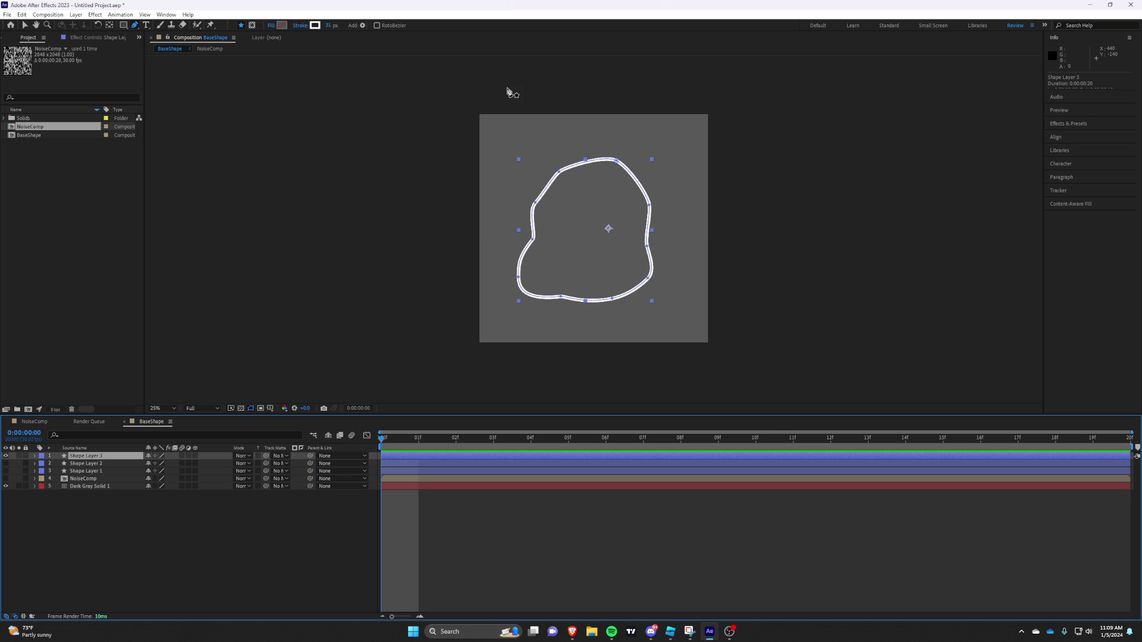
Step: Set Shape Layer 3's stroke color to black (000000)
{"action": "left_click", "coordinate": [315, 26]}
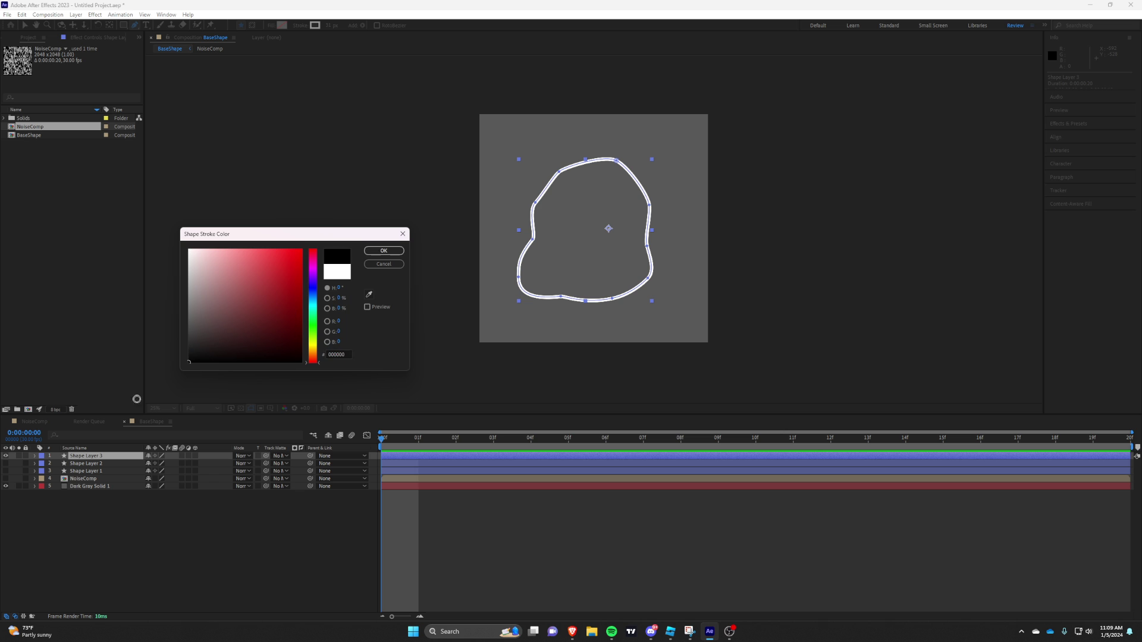
{"action": "left_click", "coordinate": [385, 254]}
{"action": "left_click", "coordinate": [598, 524]}
{"action": "scroll", "coordinate": [588, 262], "scroll_direction": "up", "scroll_amount": 2}
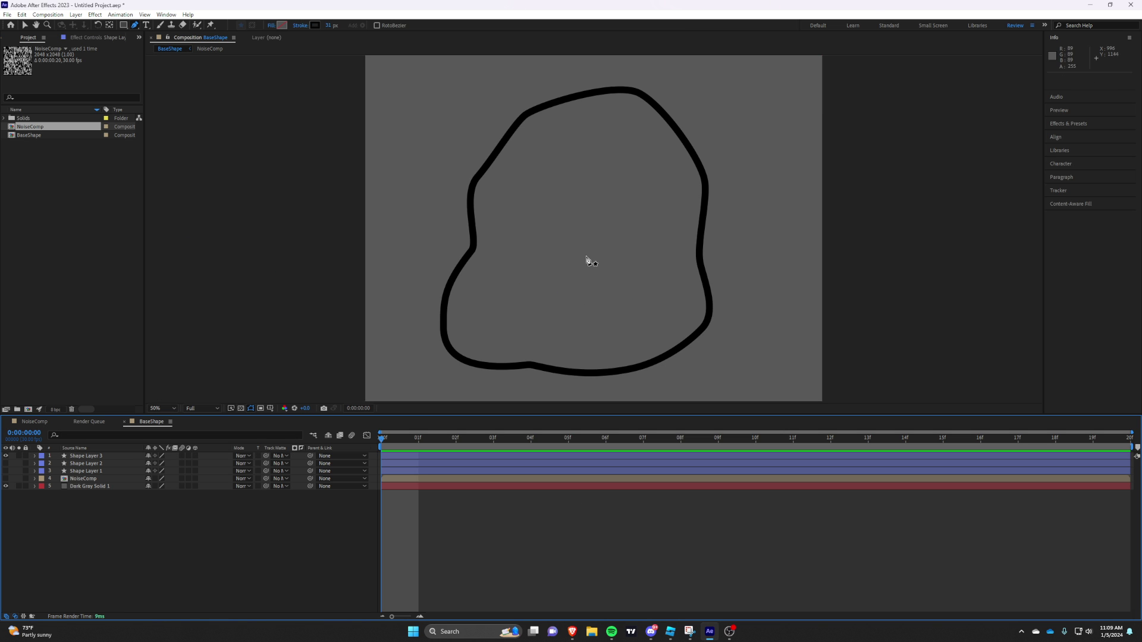
{"action": "scroll", "coordinate": [587, 263], "scroll_direction": "down", "scroll_amount": 2}
Step: Show Shape Layer 2 and set its white stroke width to 40 px
{"action": "key", "text": "v"}
{"action": "left_click", "coordinate": [402, 464]}
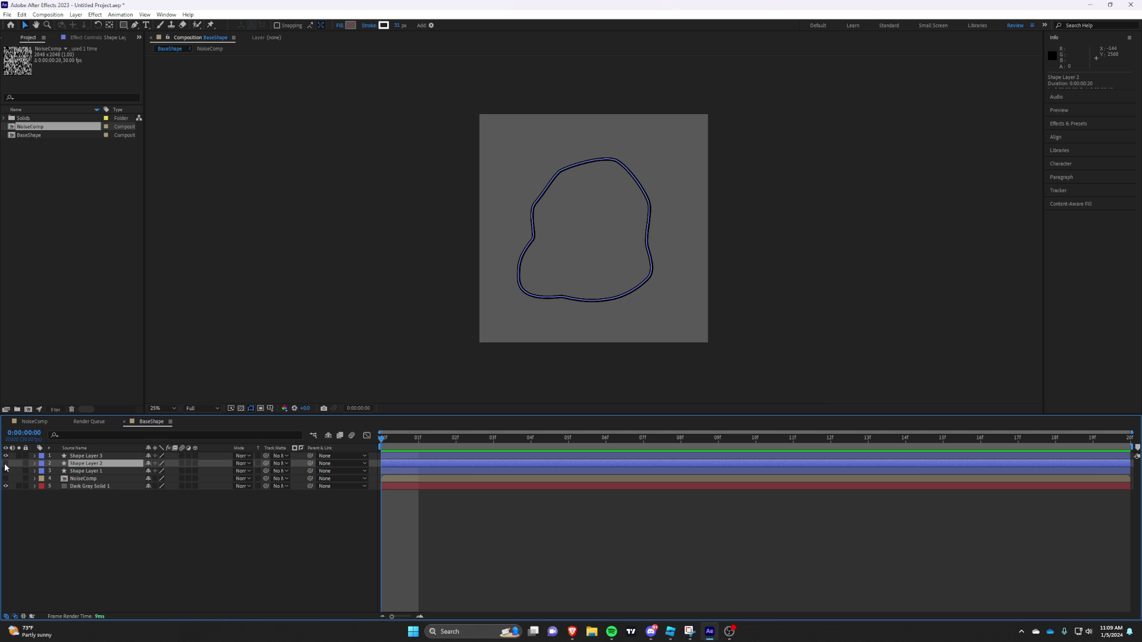
{"action": "left_click", "coordinate": [519, 503]}
{"action": "scroll", "coordinate": [556, 331], "scroll_direction": "up", "scroll_amount": 2}
{"action": "left_click", "coordinate": [403, 464]}
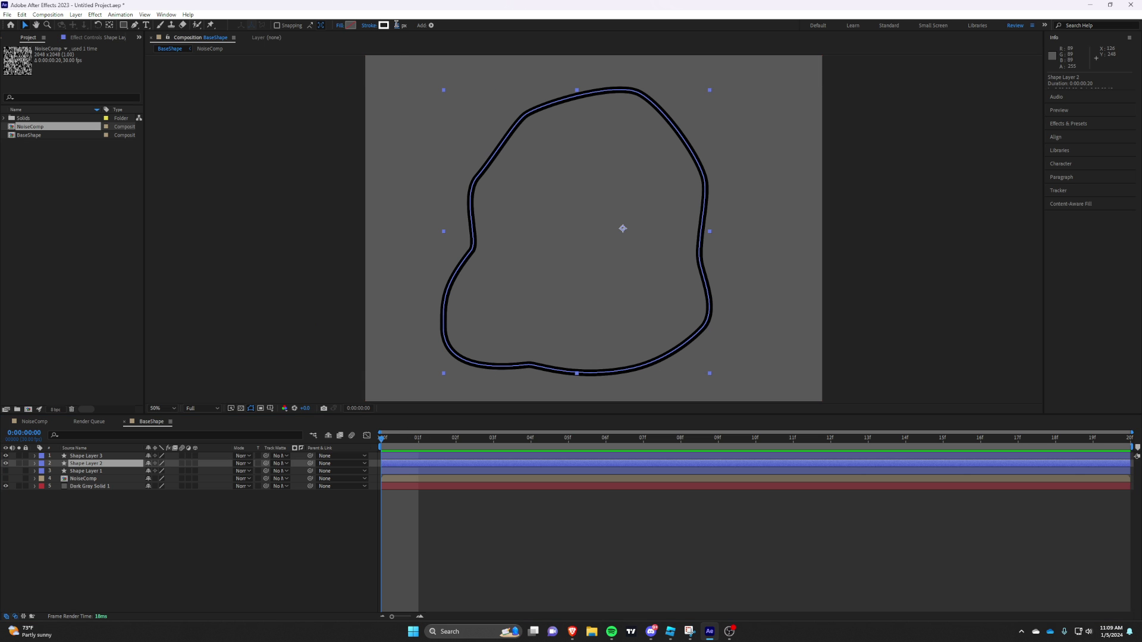
{"action": "type", "text": "40"}
{"action": "key", "text": "Return"}
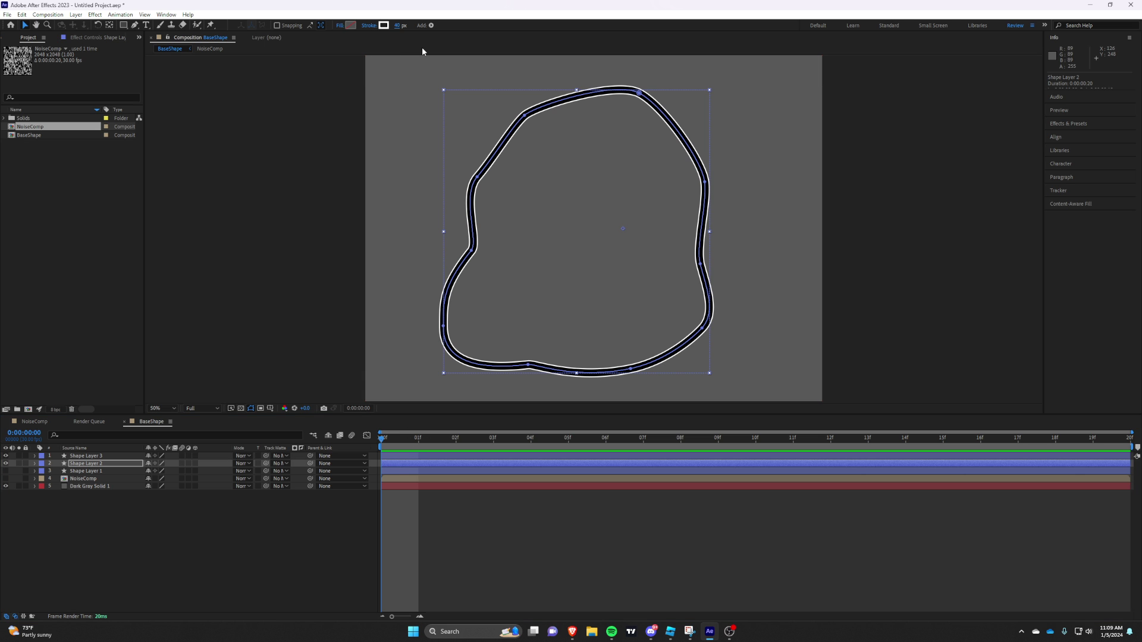
{"action": "scroll", "coordinate": [463, 233], "scroll_direction": "up", "scroll_amount": 2}
{"action": "scroll", "coordinate": [460, 234], "scroll_direction": "down", "scroll_amount": 2}
{"action": "key", "text": "Escape"}
Step: Give Shape Layer 1 a white fill with a 0 px stroke and make the layer visible
{"action": "left_click", "coordinate": [89, 471]}
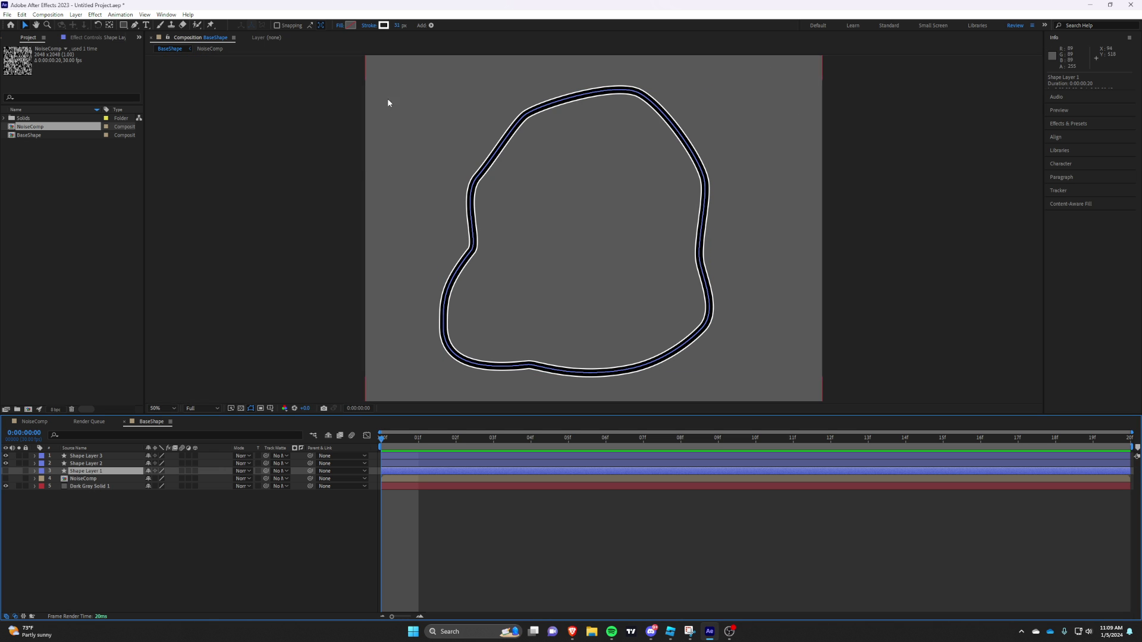
{"action": "left_click", "coordinate": [350, 25]}
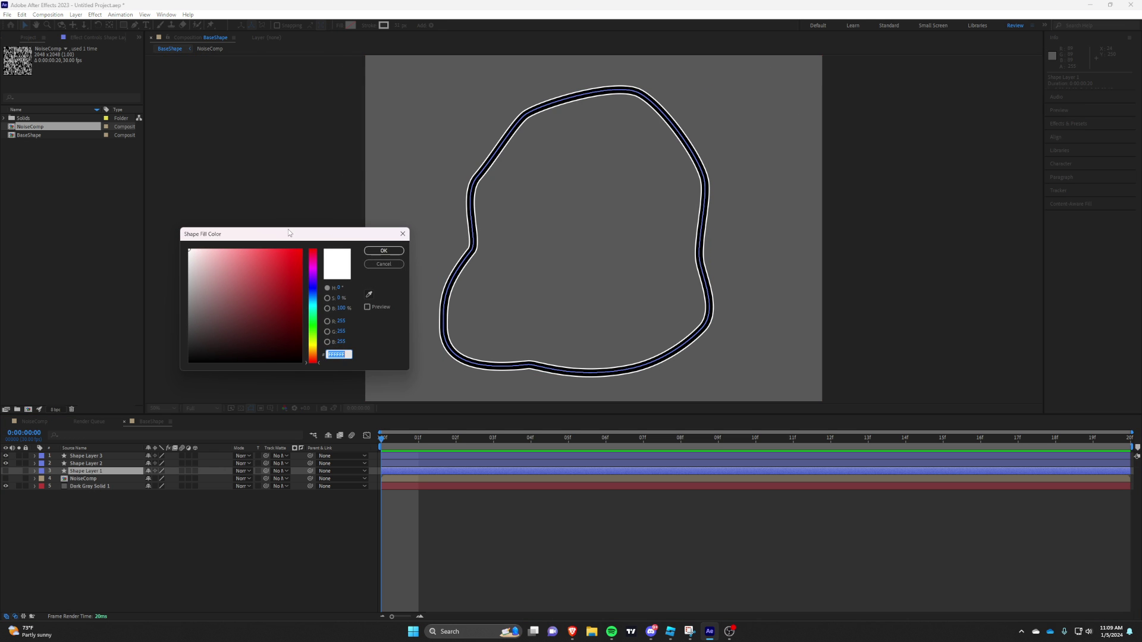
{"action": "left_click", "coordinate": [384, 251]}
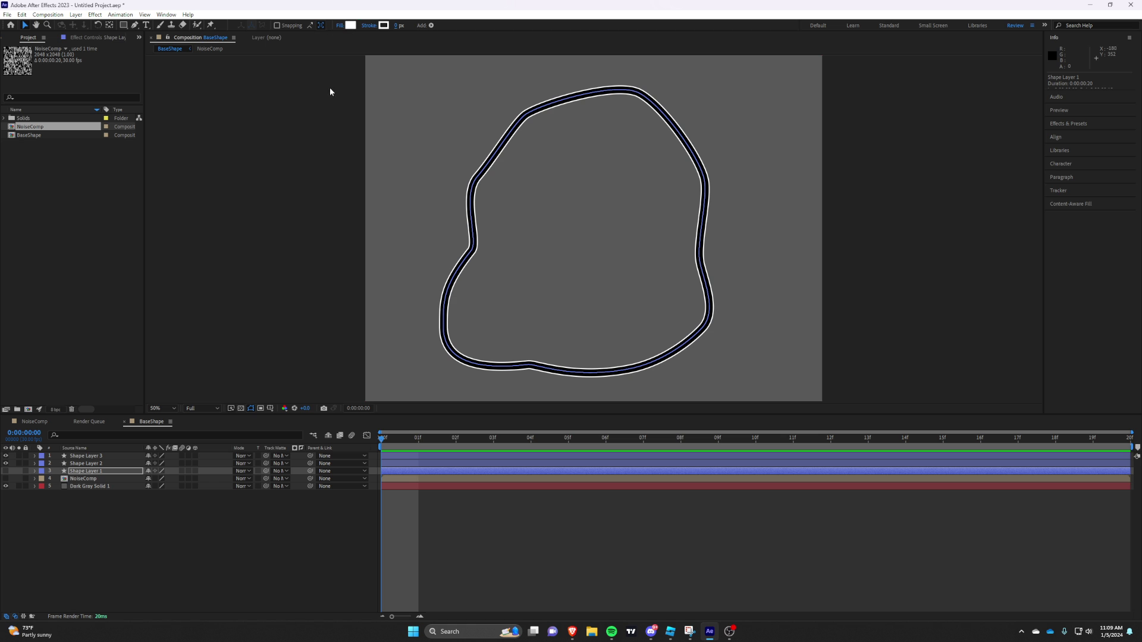
{"action": "left_click", "coordinate": [5, 471]}
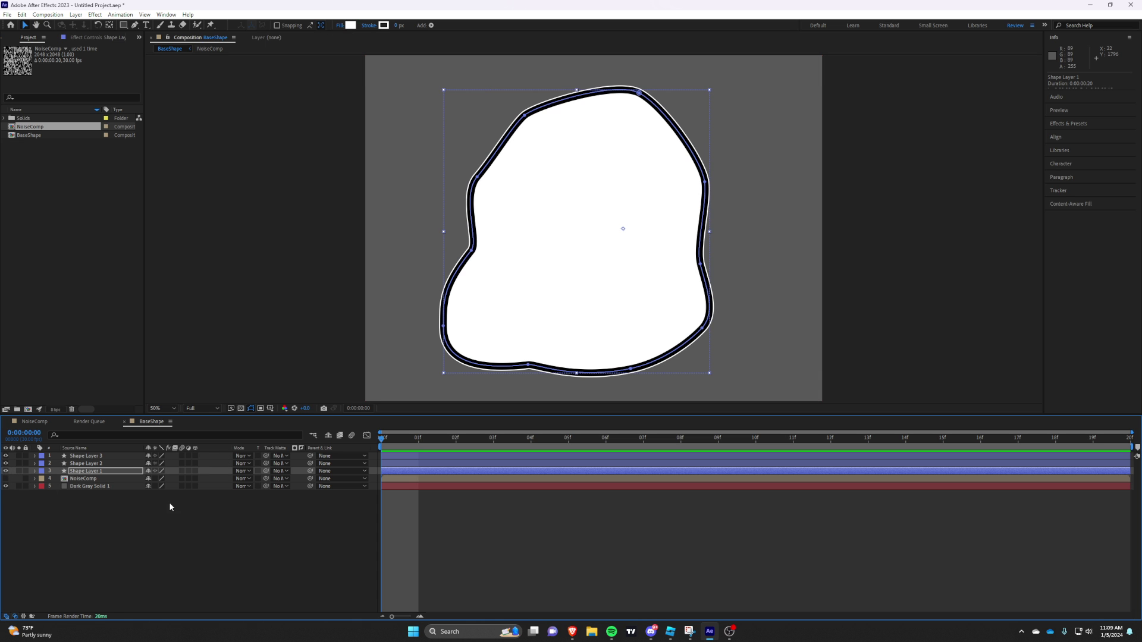
Step: Set Shape Layer 1's opacity to 10%
{"action": "key", "text": "t"}
{"action": "left_click", "coordinate": [151, 479]}
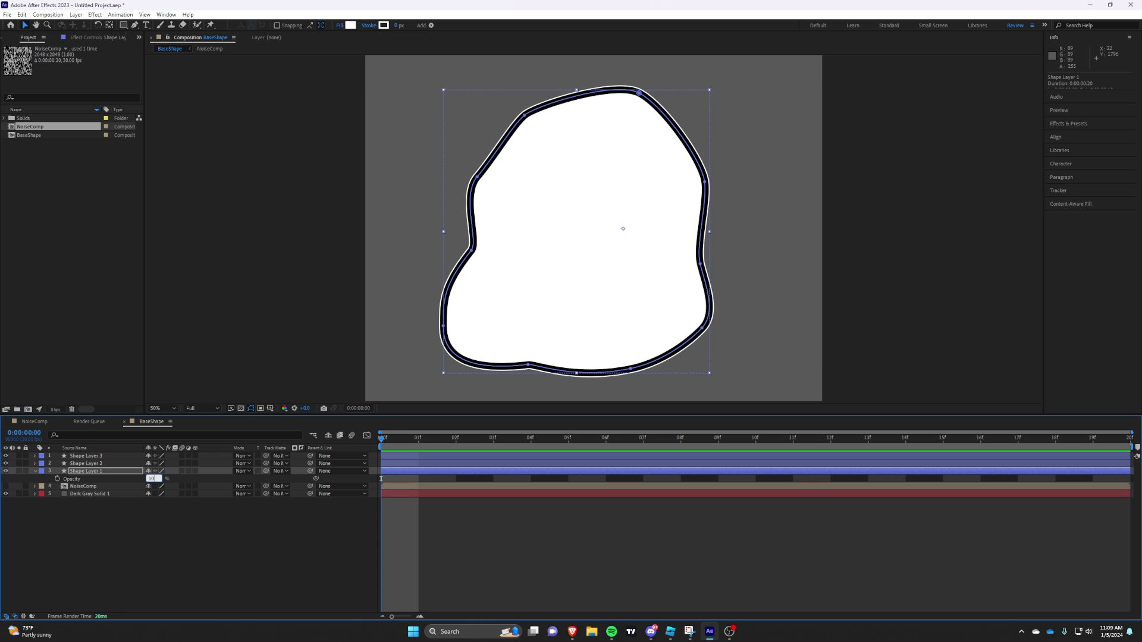
{"action": "type", "text": "10"}
{"action": "key", "text": "Return"}
{"action": "left_click", "coordinate": [533, 563]}
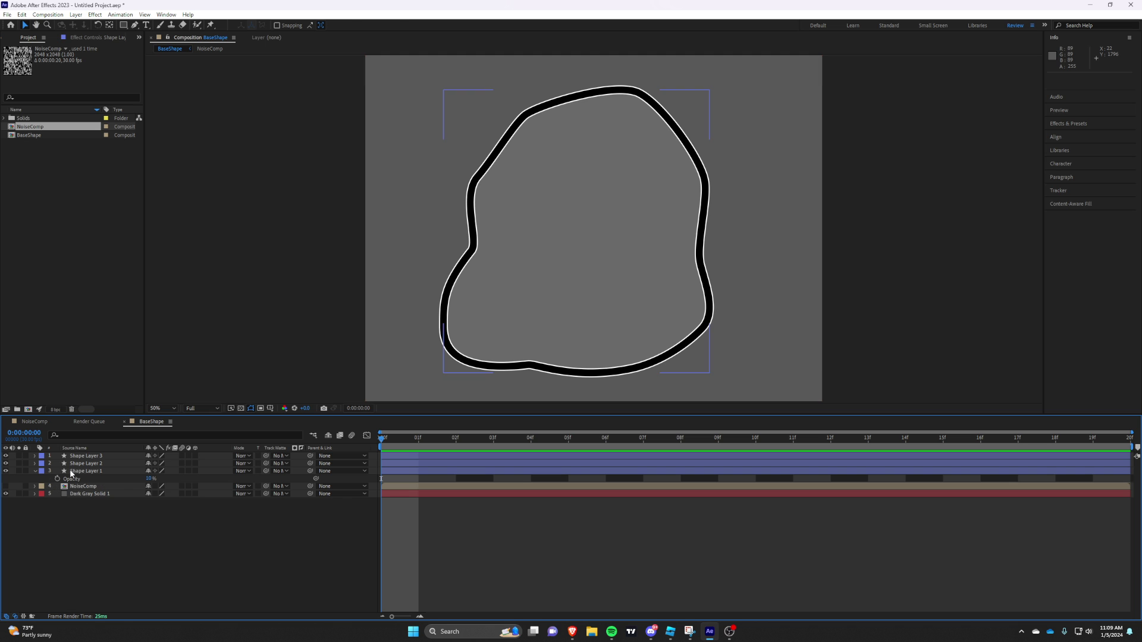
{"action": "left_click", "coordinate": [83, 464]}
{"action": "key", "text": "t"}
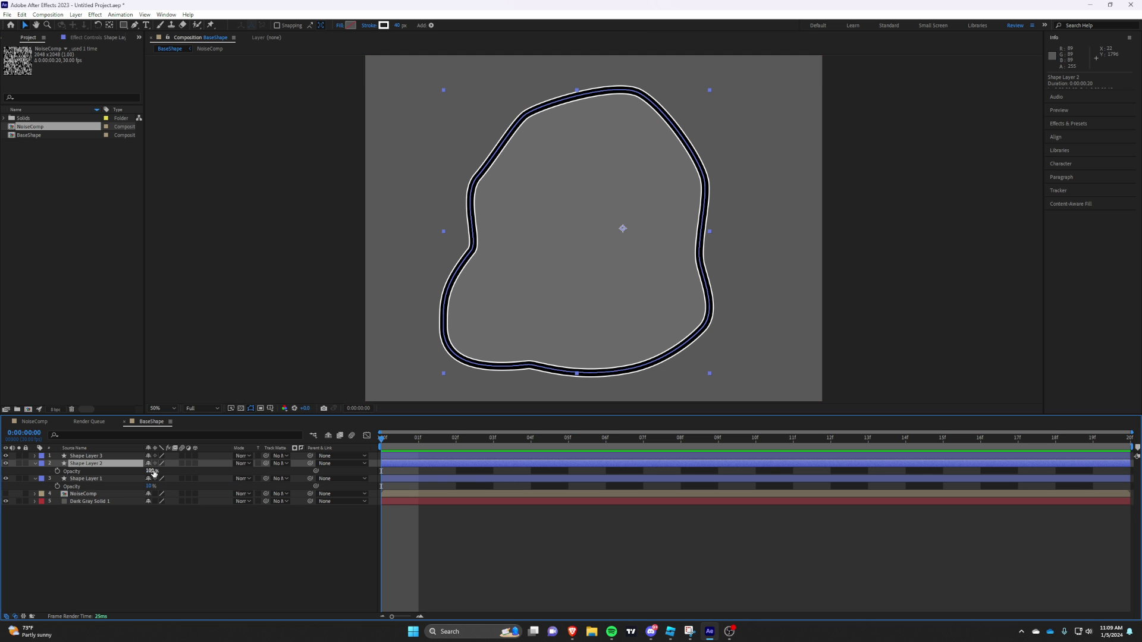
{"action": "left_click", "coordinate": [34, 463]}
{"action": "left_click", "coordinate": [35, 472]}
{"action": "key", "text": "F2"}
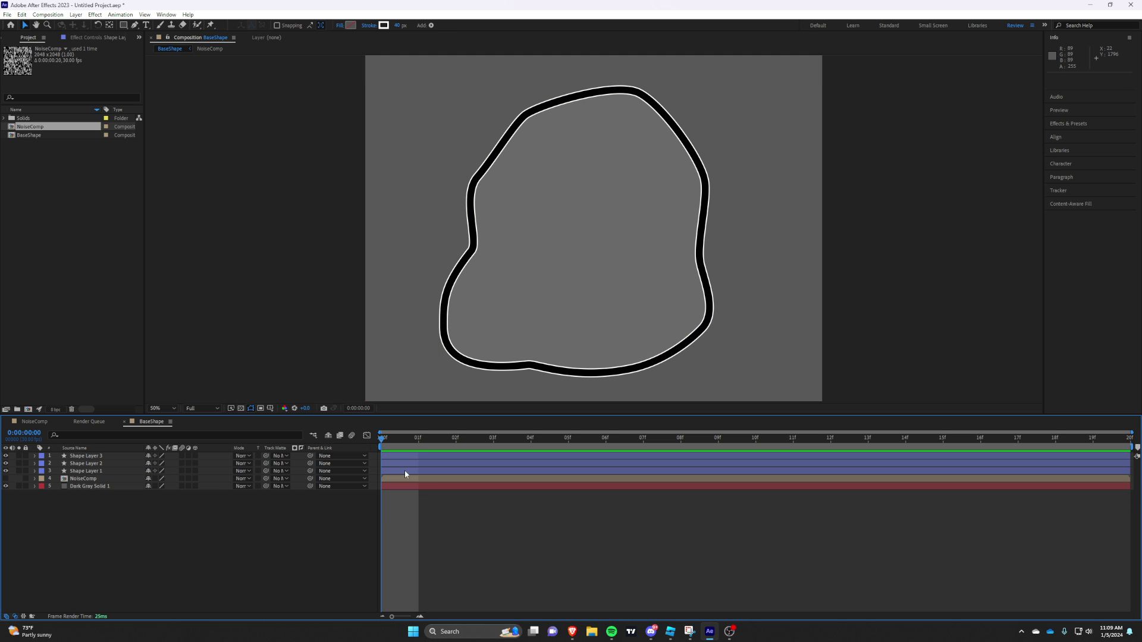
Step: Restore Shape Layer 1 to full opacity and collapse its opacity property
{"action": "left_click", "coordinate": [405, 472]}
{"action": "key", "text": "t"}
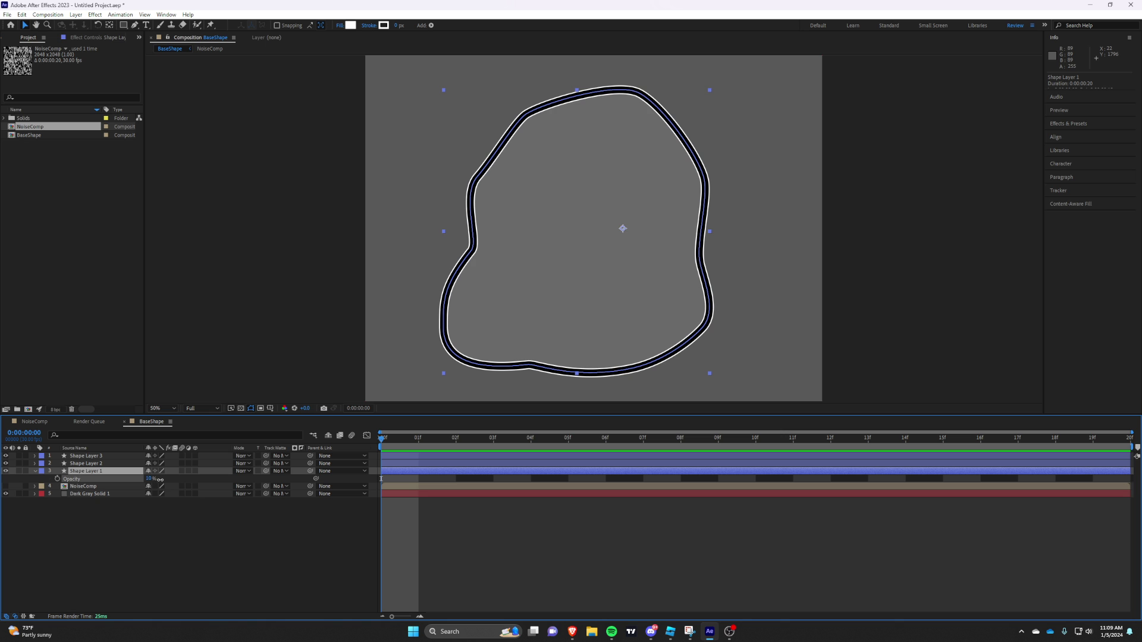
{"action": "left_click_drag", "start_coordinate": [160, 479], "coordinate": [463, 512]}
{"action": "left_click", "coordinate": [463, 512]}
{"action": "left_click", "coordinate": [35, 471]}
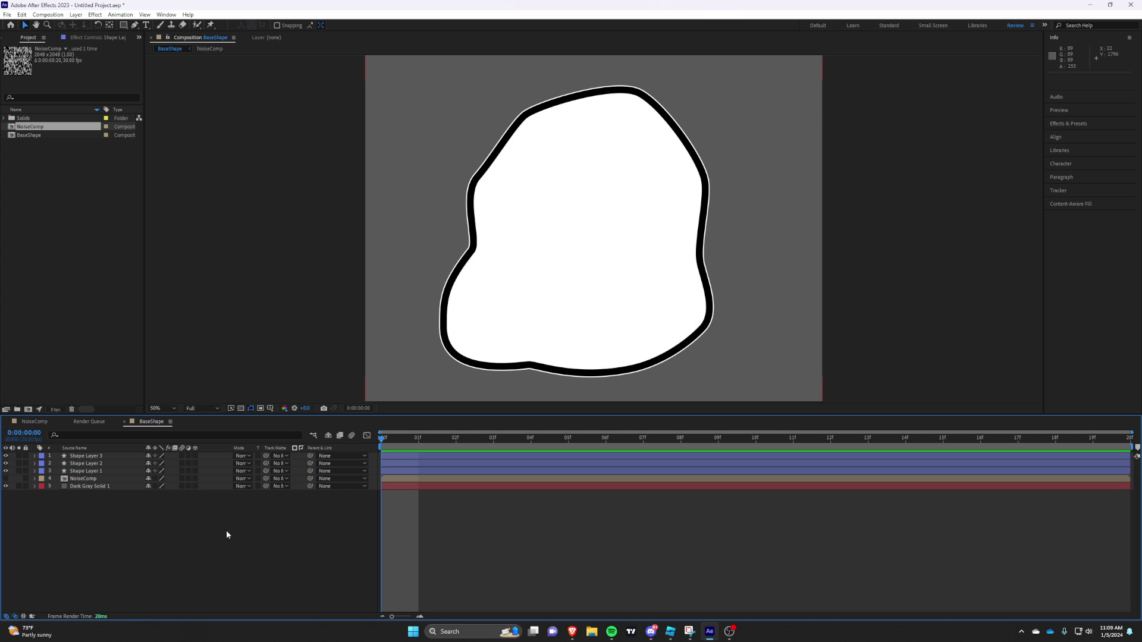
{"action": "scroll", "coordinate": [604, 283], "scroll_direction": "down", "scroll_amount": 2}
{"action": "scroll", "coordinate": [530, 333], "scroll_direction": "up", "scroll_amount": 2}
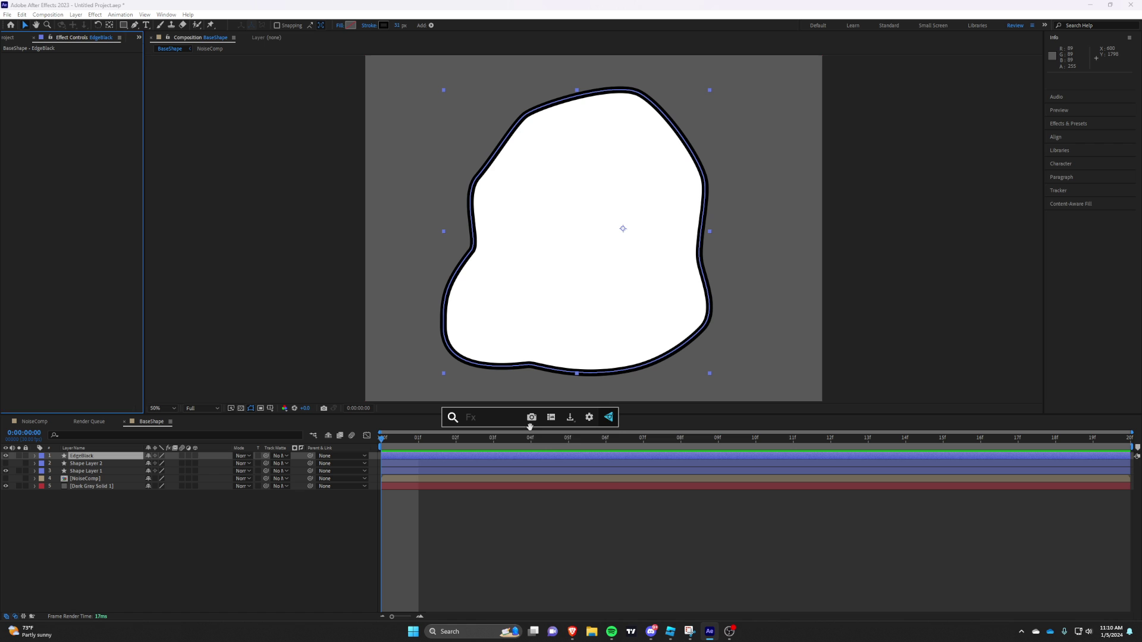
Step: Find the Roughen Edges effect and apply it to the EdgeBlack layer
{"action": "type", "text": "roughen"}
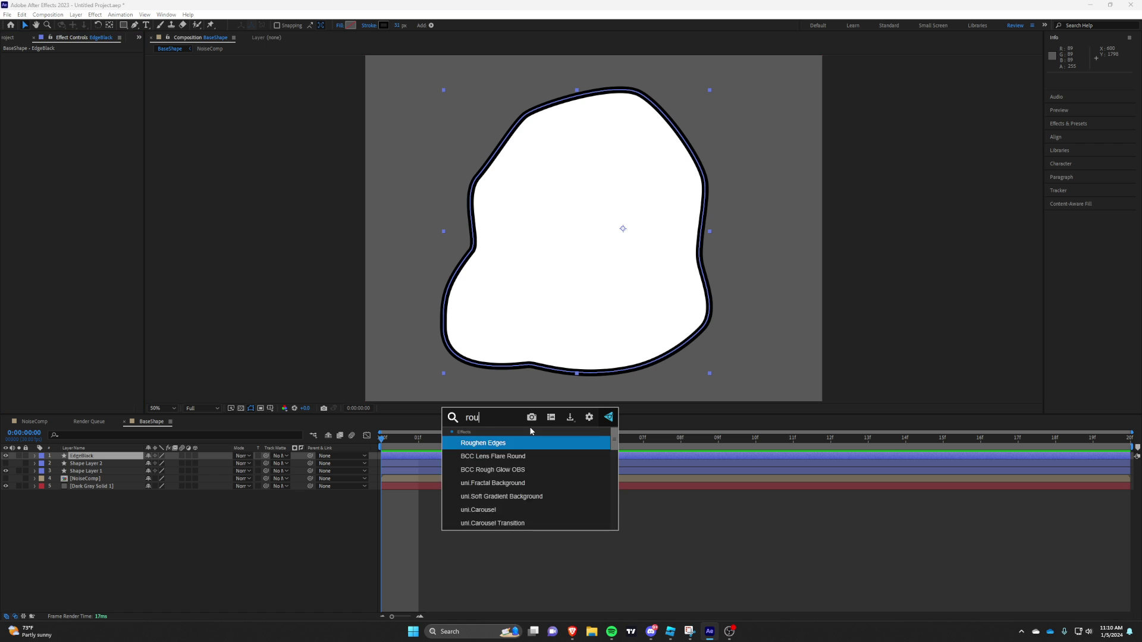
{"action": "key", "text": "Return"}
{"action": "left_click", "coordinate": [558, 556]}
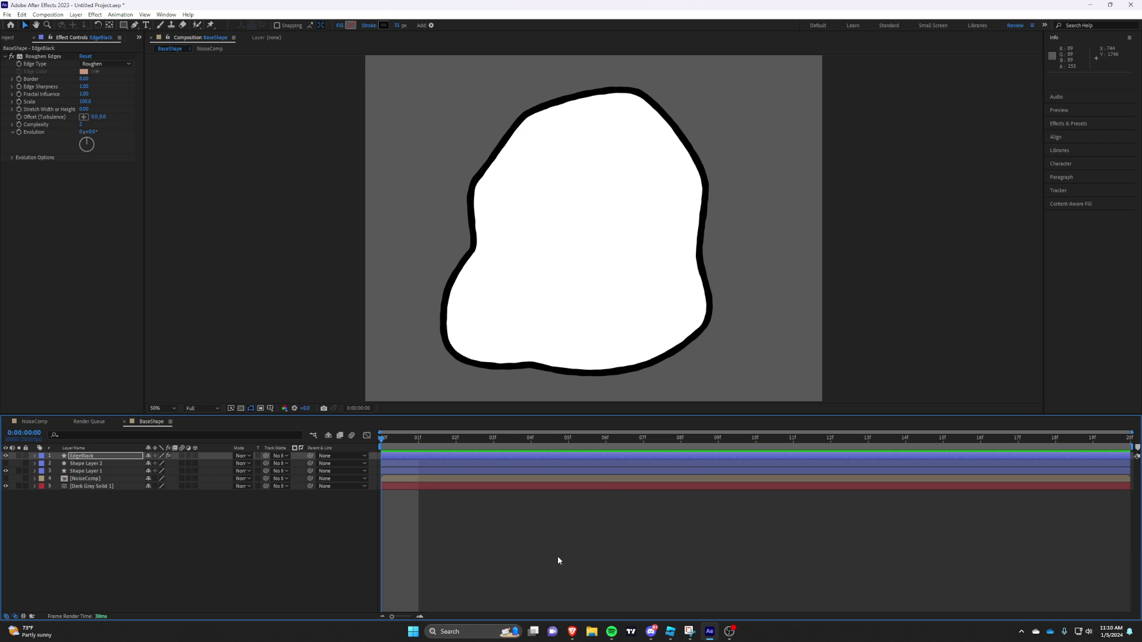
Step: Set the Roughen Edges edge type on EdgeBlack to Spiky and raise its border to about 29
{"action": "left_click", "coordinate": [444, 457]}
{"action": "scroll", "coordinate": [470, 324], "scroll_direction": "up", "scroll_amount": 1}
{"action": "left_click", "coordinate": [105, 64]}
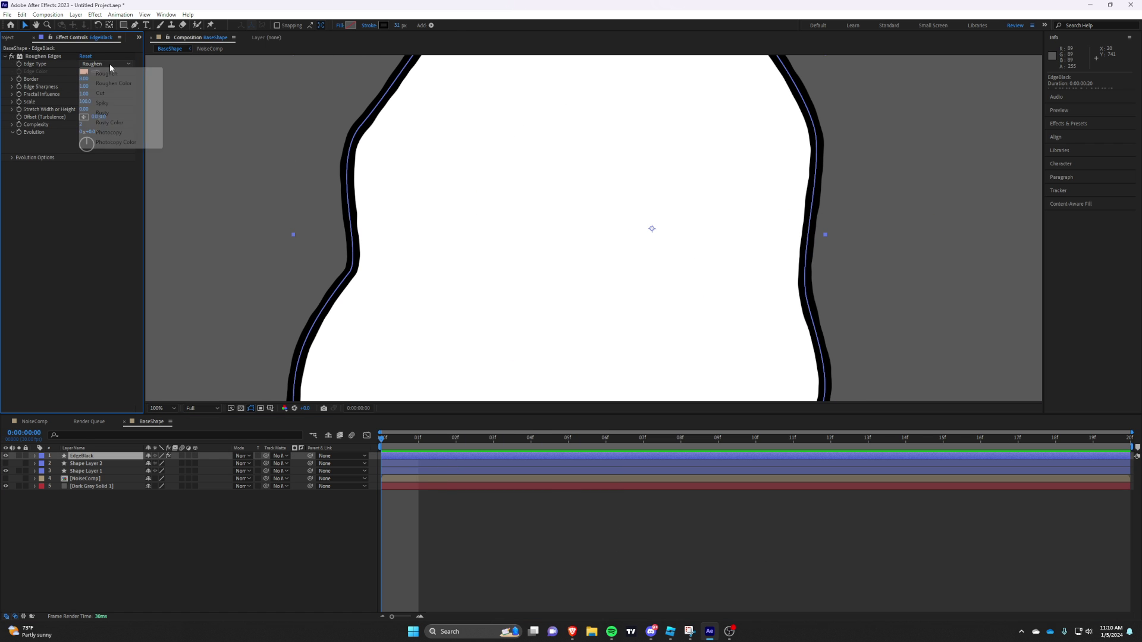
{"action": "left_click", "coordinate": [115, 113]}
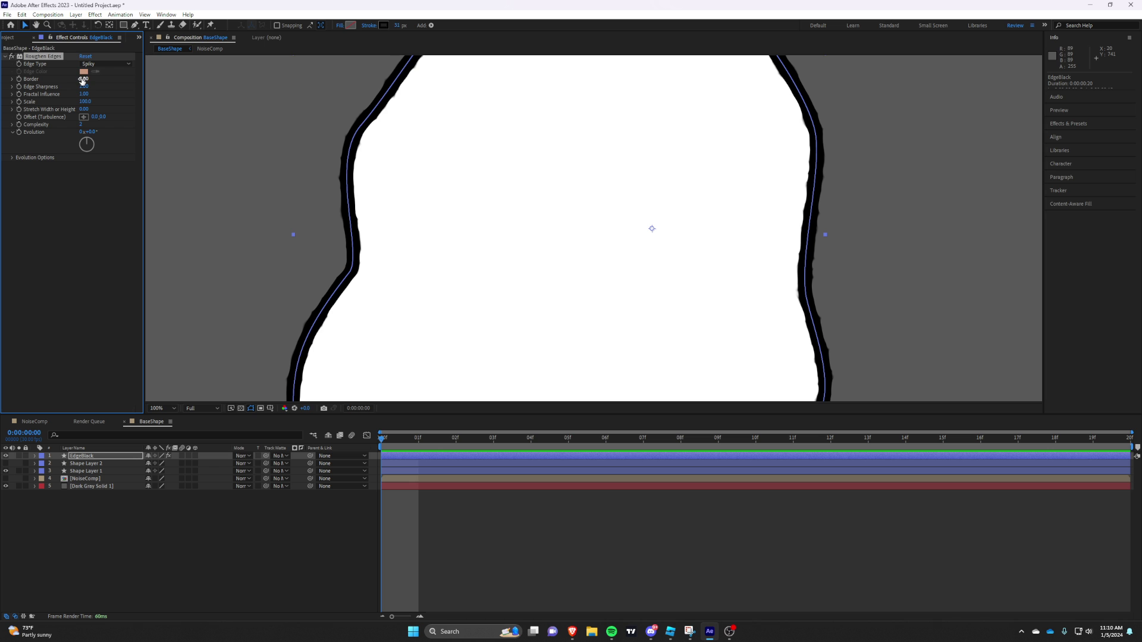
{"action": "left_click_drag", "start_coordinate": [88, 79], "coordinate": [185, 78]}
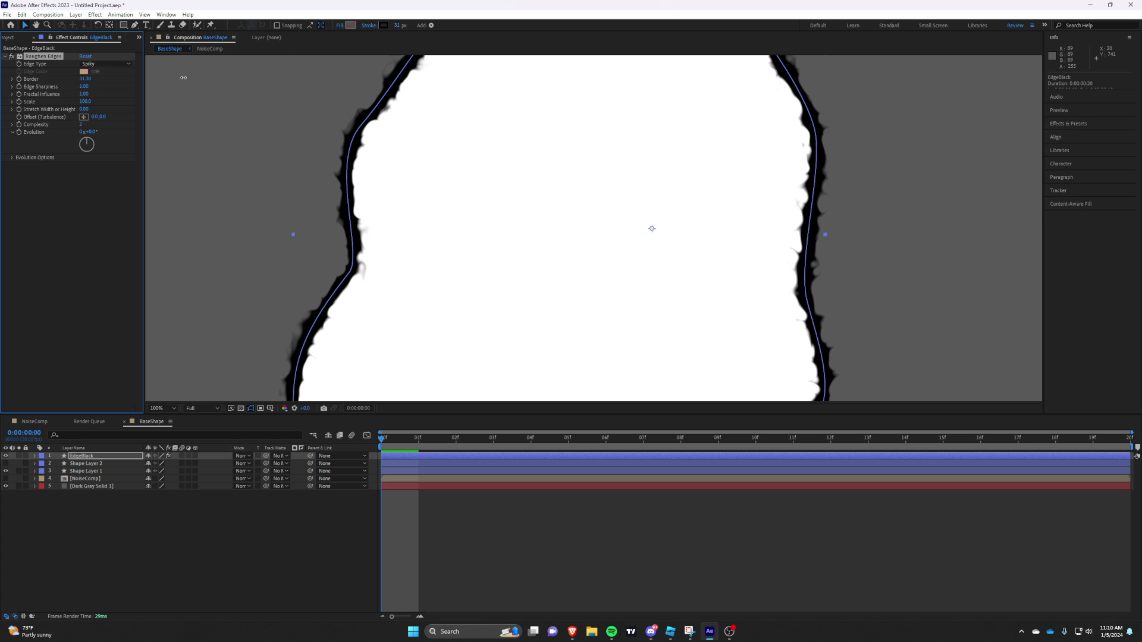
Step: Raise the Edge Sharpness of EdgeBlack's Roughen Edges effect to its maximum of 10
{"action": "mouse_move", "coordinate": [87, 86]}
{"action": "left_mouse_down"}
{"action": "mouse_move", "coordinate": [308, 91]}
{"action": "mouse_move", "coordinate": [83, 98]}
{"action": "left_mouse_up"}
{"action": "left_click", "coordinate": [81, 86]}
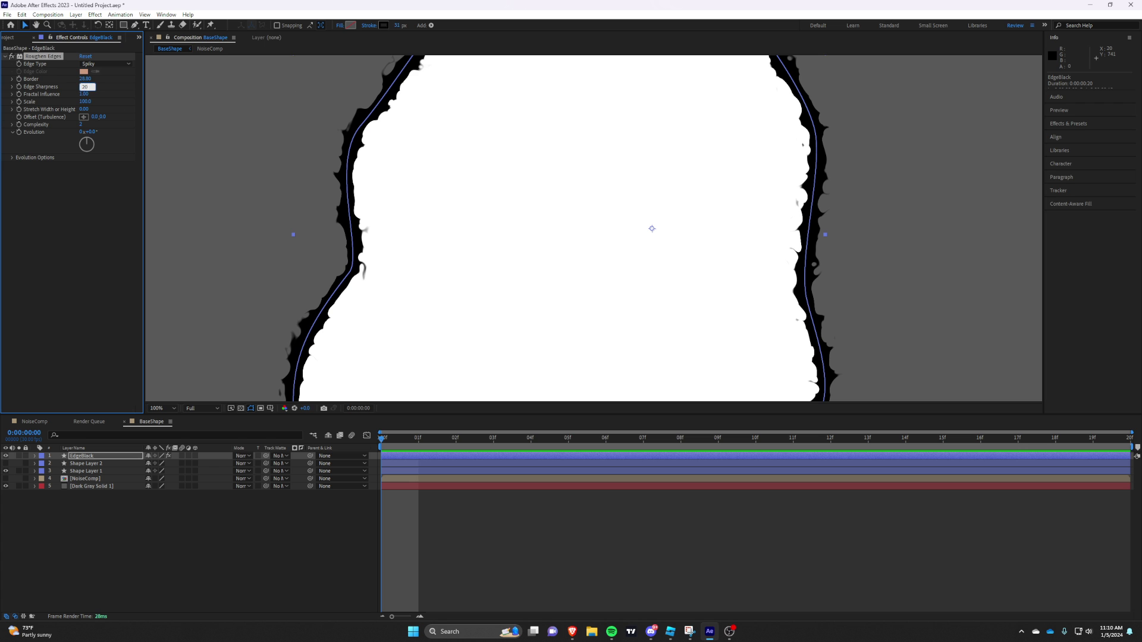
{"action": "type", "text": "20"}
{"action": "key", "text": "Return"}
Step: Increase the Stretch Width or Height of EdgeBlack's Roughen Edges to about 1.65 and its Scale to about 131
{"action": "left_click_drag", "start_coordinate": [89, 122], "coordinate": [92, 122]}
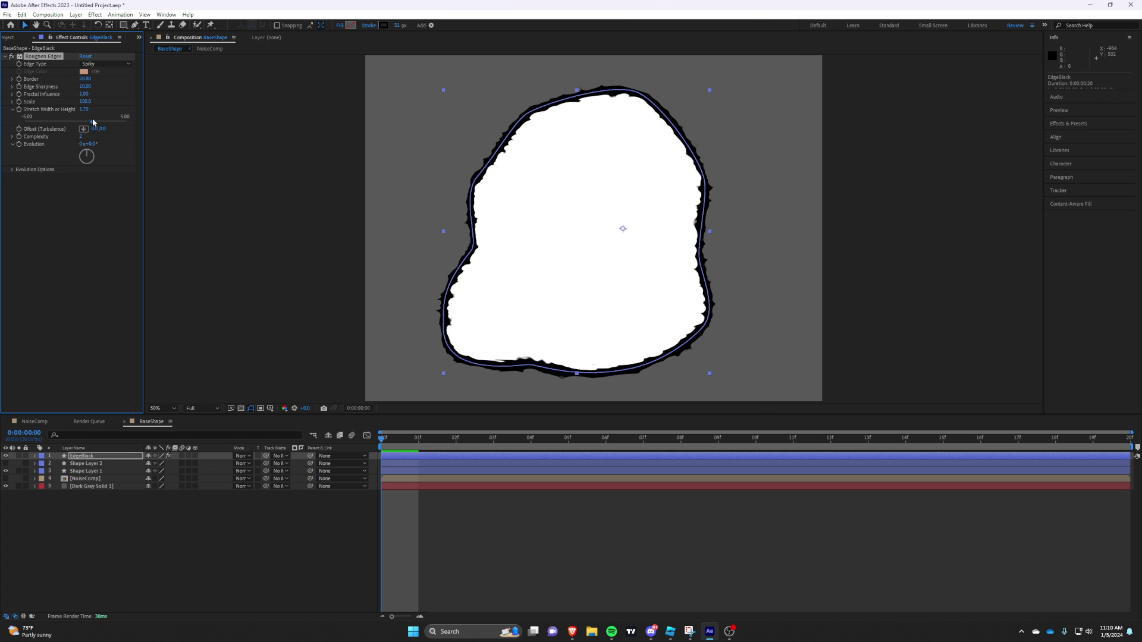
{"action": "key", "text": "period"}
{"action": "left_click", "coordinate": [516, 494]}
{"action": "left_click", "coordinate": [87, 109]}
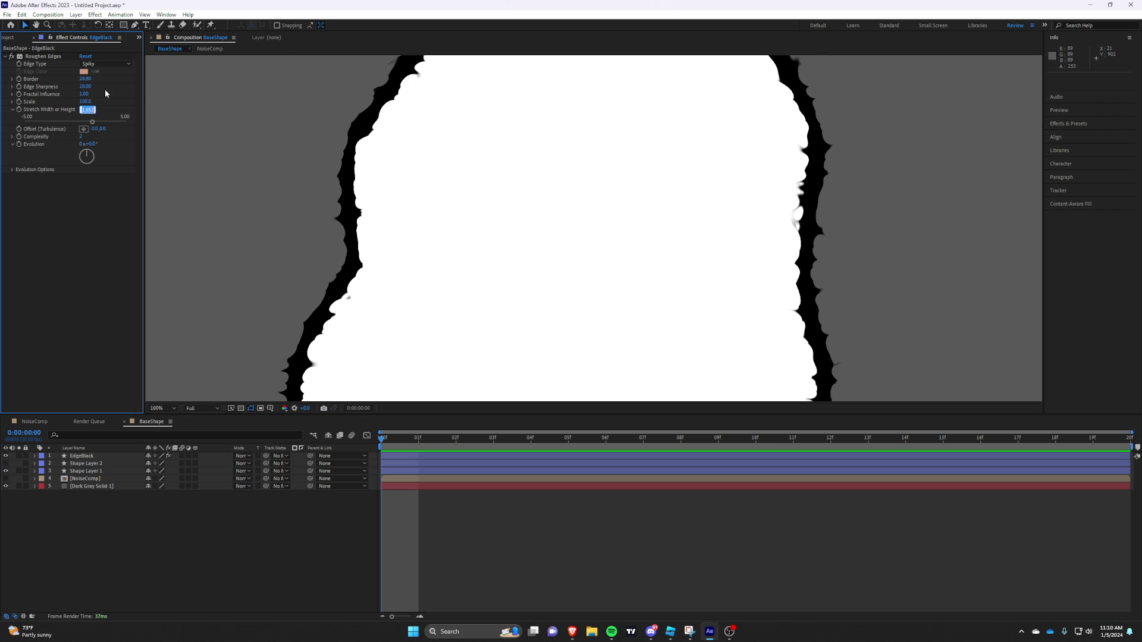
{"action": "left_click_drag", "start_coordinate": [87, 102], "coordinate": [105, 101]}
{"action": "scroll", "coordinate": [418, 170], "scroll_direction": "down", "scroll_amount": 1}
{"action": "left_click", "coordinate": [487, 523]}
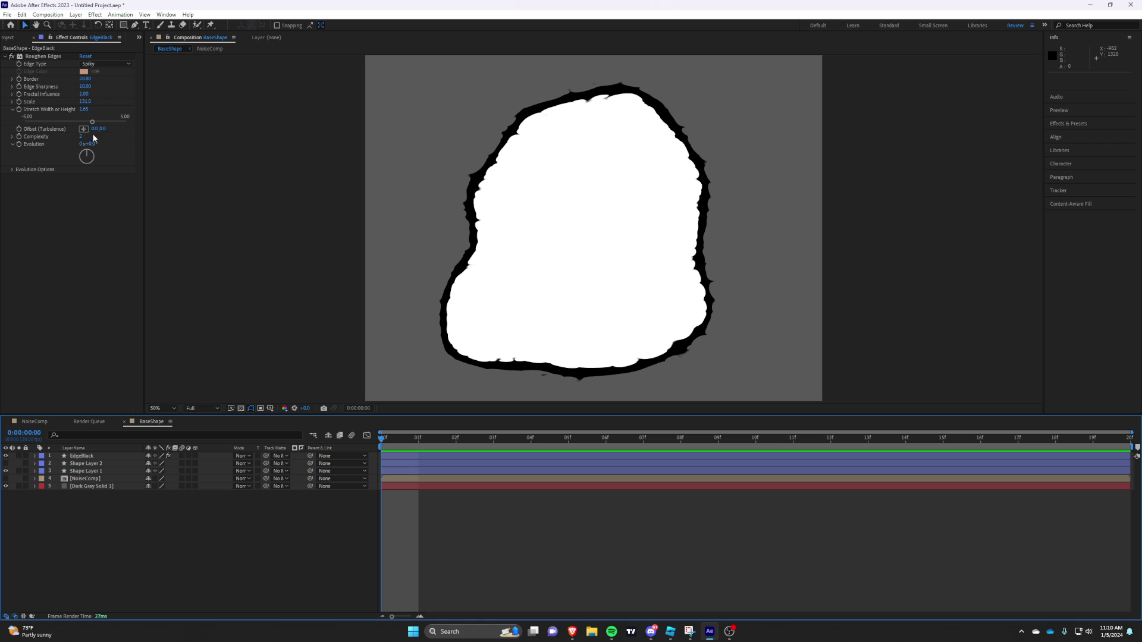
{"action": "key", "text": "ctrl+z"}
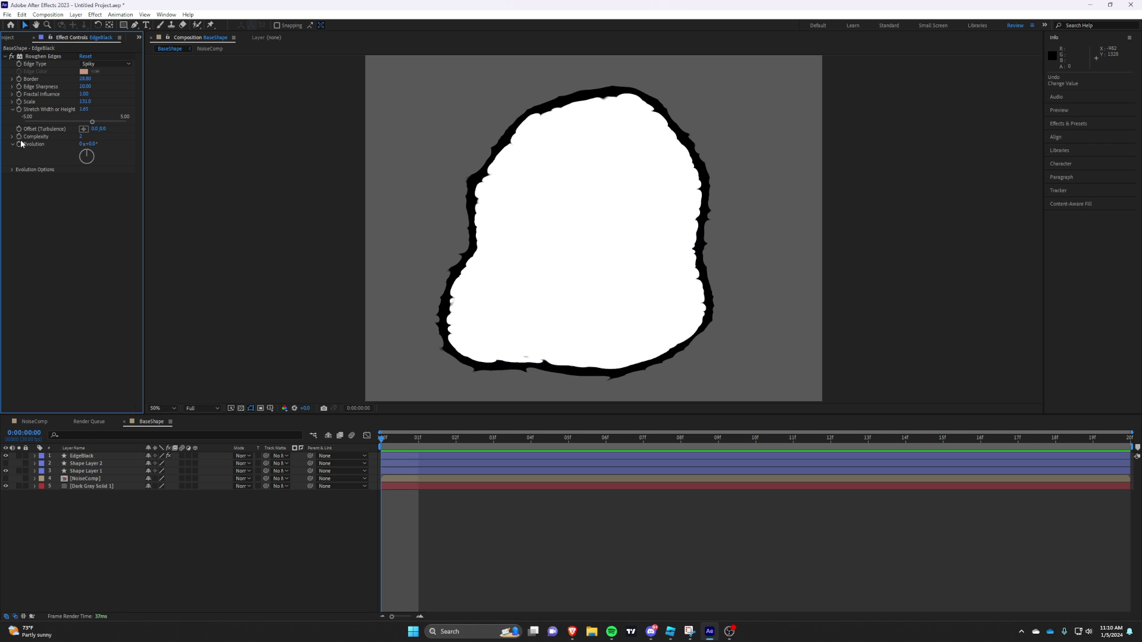
Step: Add the expression time*50 to the Evolution of EdgeBlack's Roughen Edges and preview the animation
{"action": "left_click", "coordinate": [19, 144], "text": "alt"}
{"action": "type", "text": "time"}
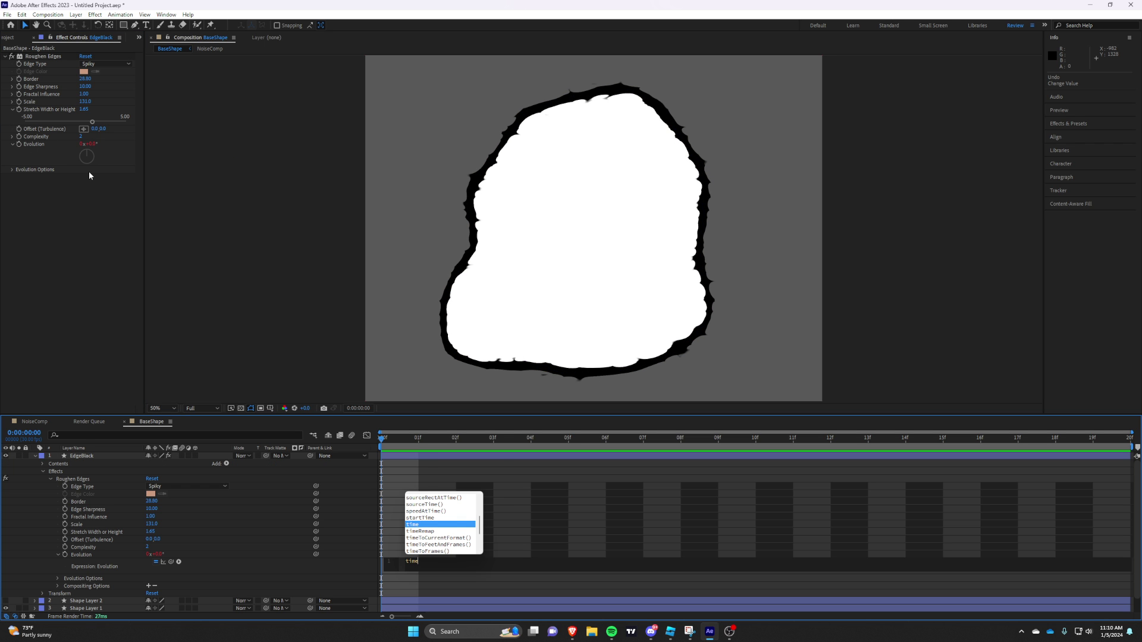
{"action": "type", "text": "*50"}
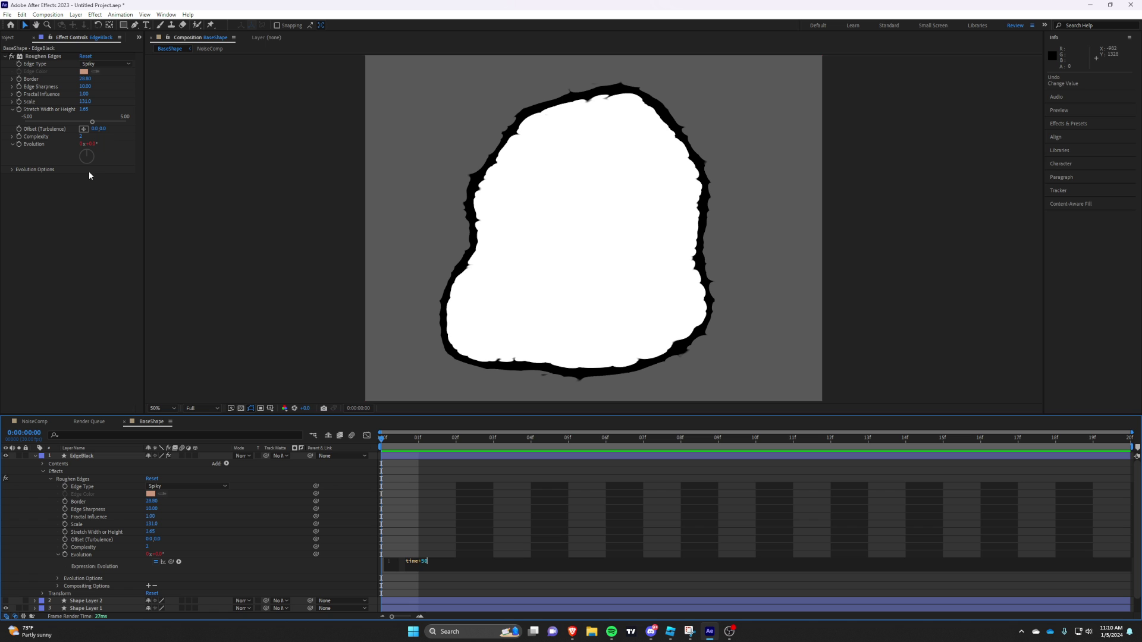
{"action": "left_click", "coordinate": [459, 507]}
{"action": "key", "text": "space"}
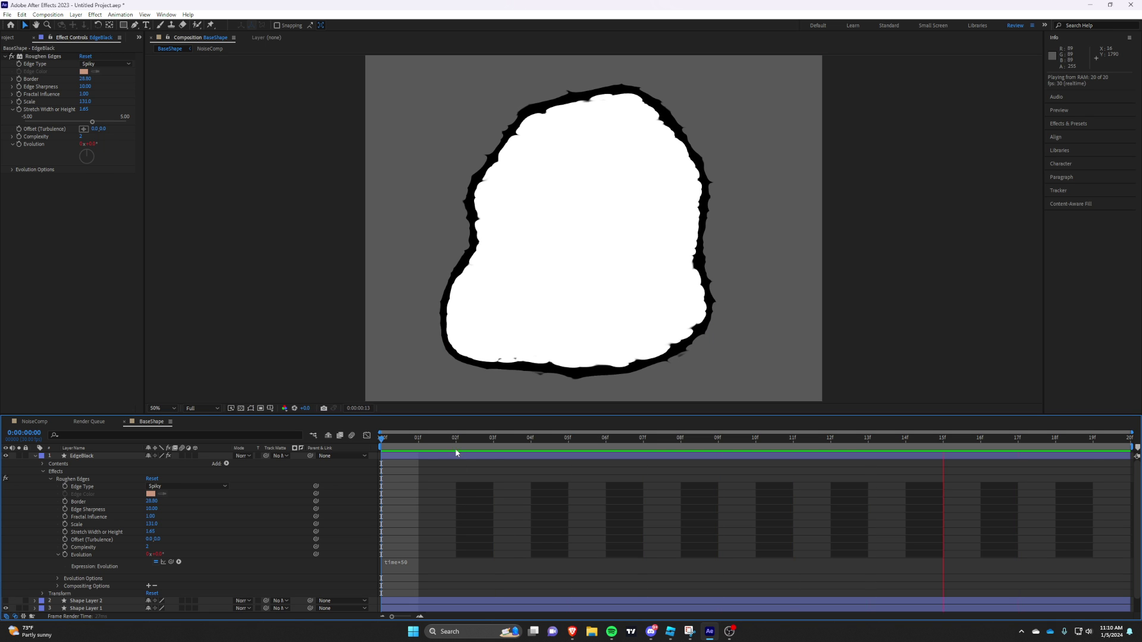
Step: Change the Evolution expression to time*100, preview it, collapse the EdgeBlack layer and return to the first frame
{"action": "left_click", "coordinate": [442, 565]}
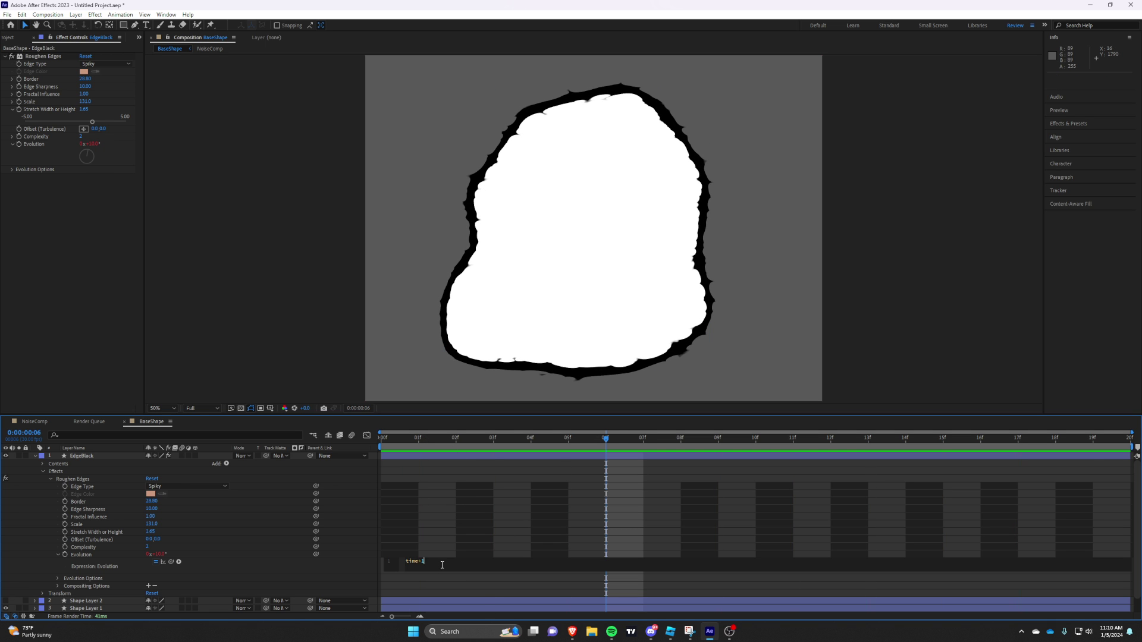
{"action": "left_click", "coordinate": [436, 510]}
{"action": "left_click_drag", "start_coordinate": [415, 440], "coordinate": [359, 448]}
{"action": "key", "text": "space"}
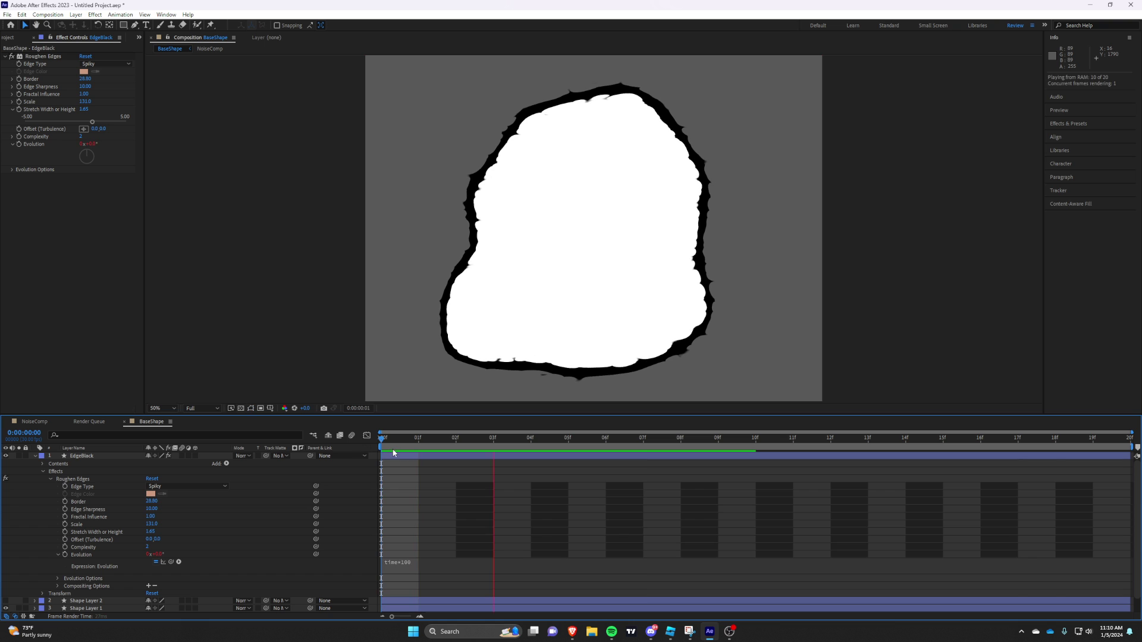
{"action": "key", "text": "space"}
{"action": "left_click", "coordinate": [35, 456]}
{"action": "left_click", "coordinate": [402, 457]}
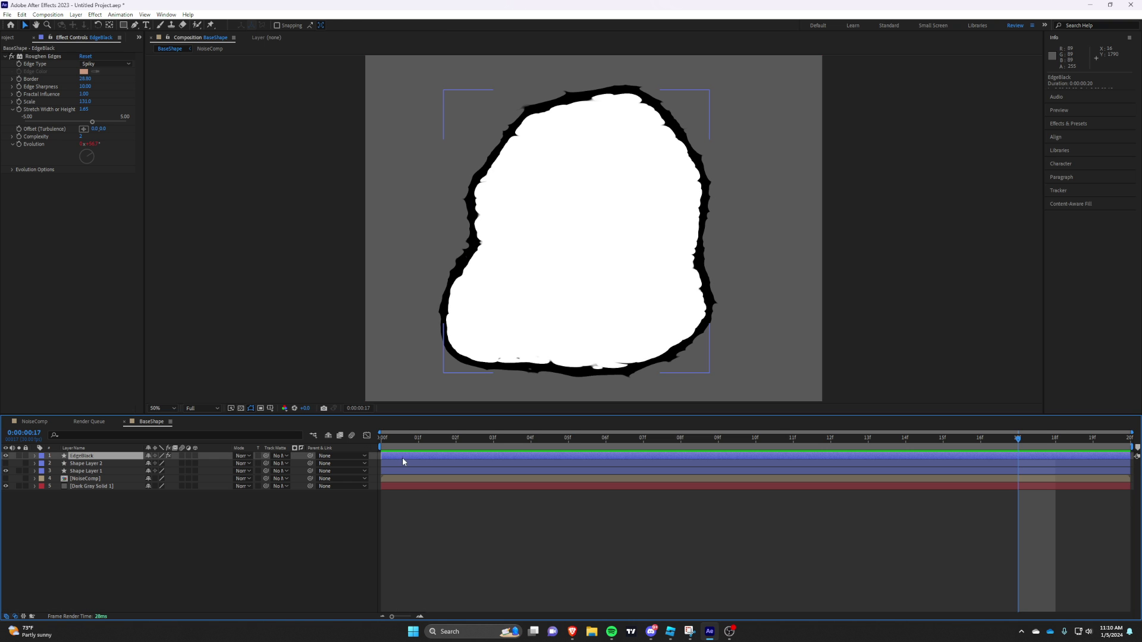
{"action": "left_click_drag", "start_coordinate": [417, 441], "coordinate": [383, 449]}
{"action": "left_click", "coordinate": [506, 550]}
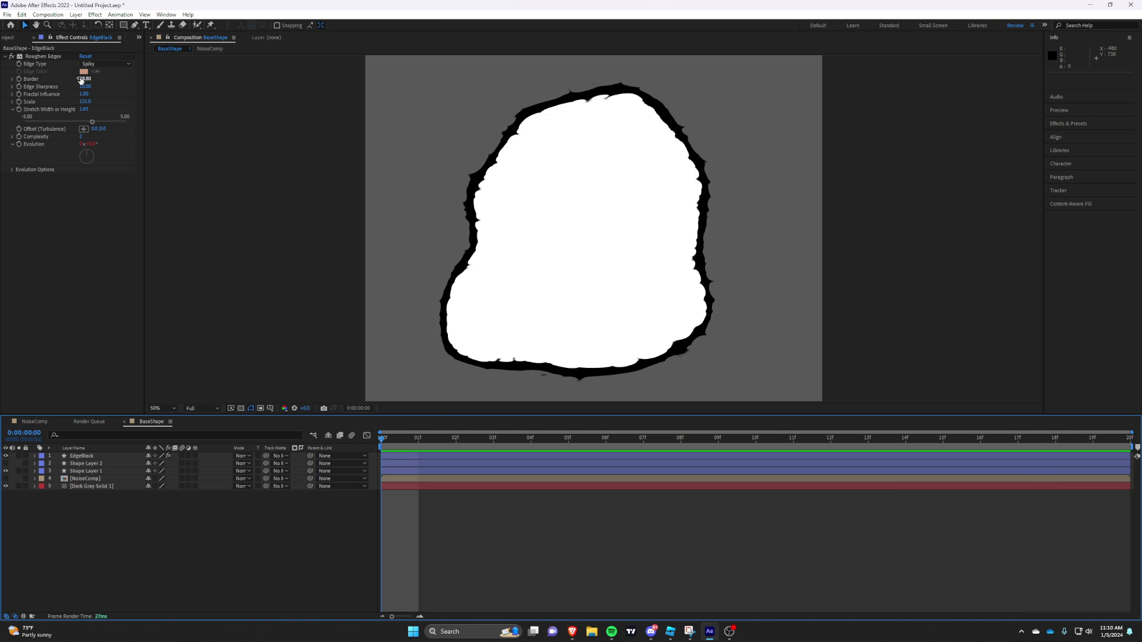
Step: Increase the border of EdgeBlack's Roughen Edges to about 41 and preview the result
{"action": "left_click_drag", "start_coordinate": [81, 79], "coordinate": [139, 79]}
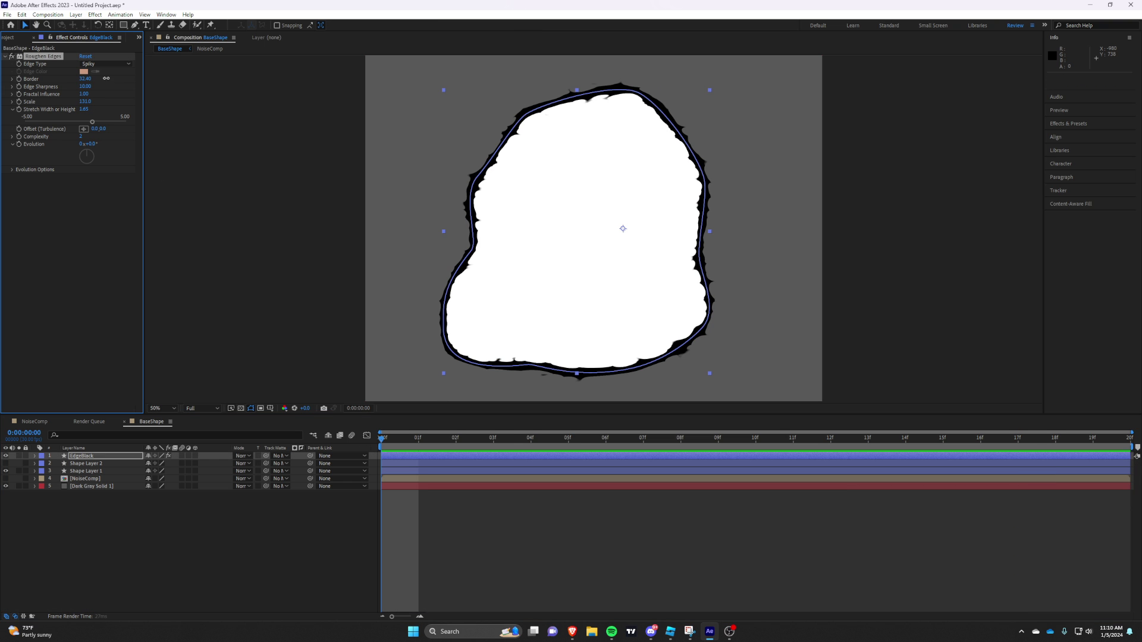
{"action": "left_click", "coordinate": [402, 508]}
{"action": "key", "text": "space"}
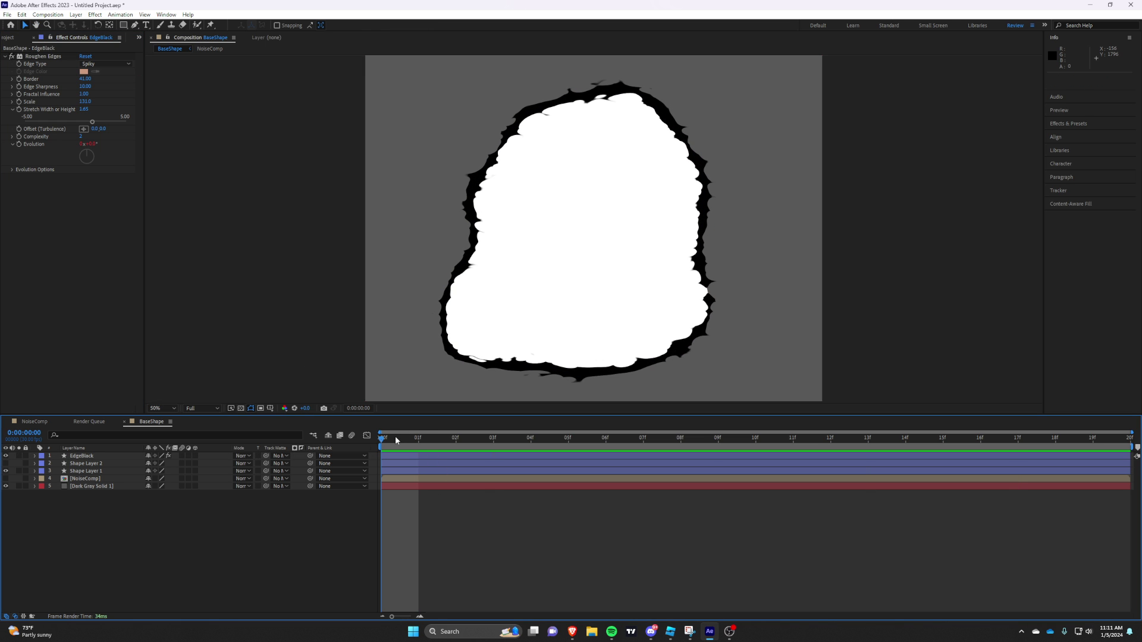
{"action": "left_click", "coordinate": [529, 342]}
Step: Set Shape Layer 1's opacity to 10% and make EdgeBlack and Shape Layer 2 visible
{"action": "left_click", "coordinate": [405, 454]}
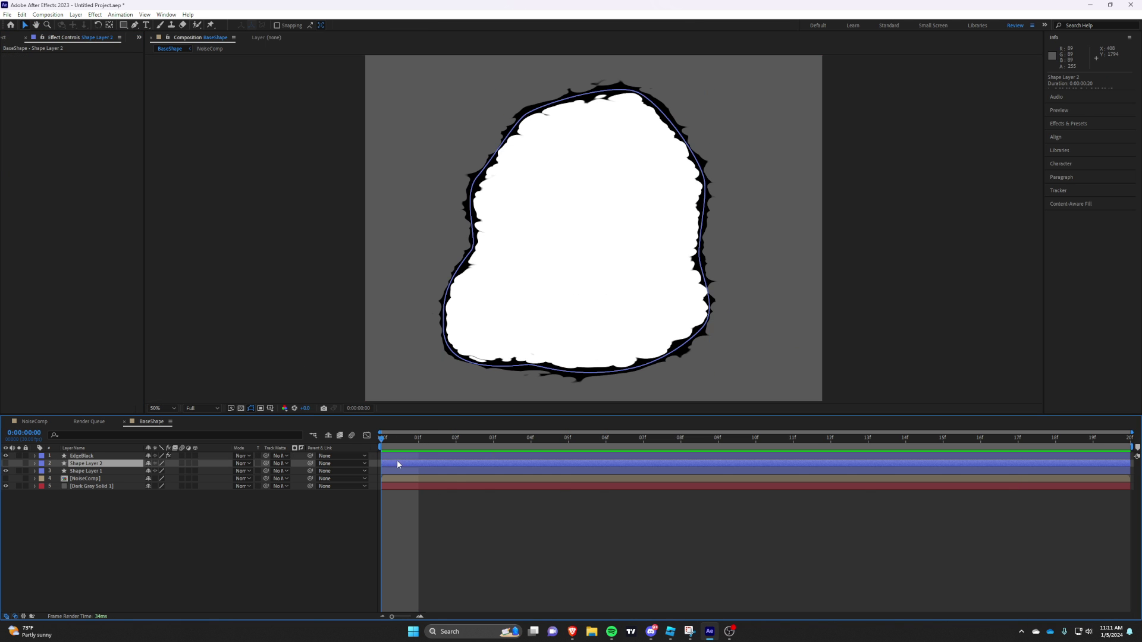
{"action": "left_click", "coordinate": [86, 472]}
{"action": "left_click", "coordinate": [6, 456]}
{"action": "key", "text": "t"}
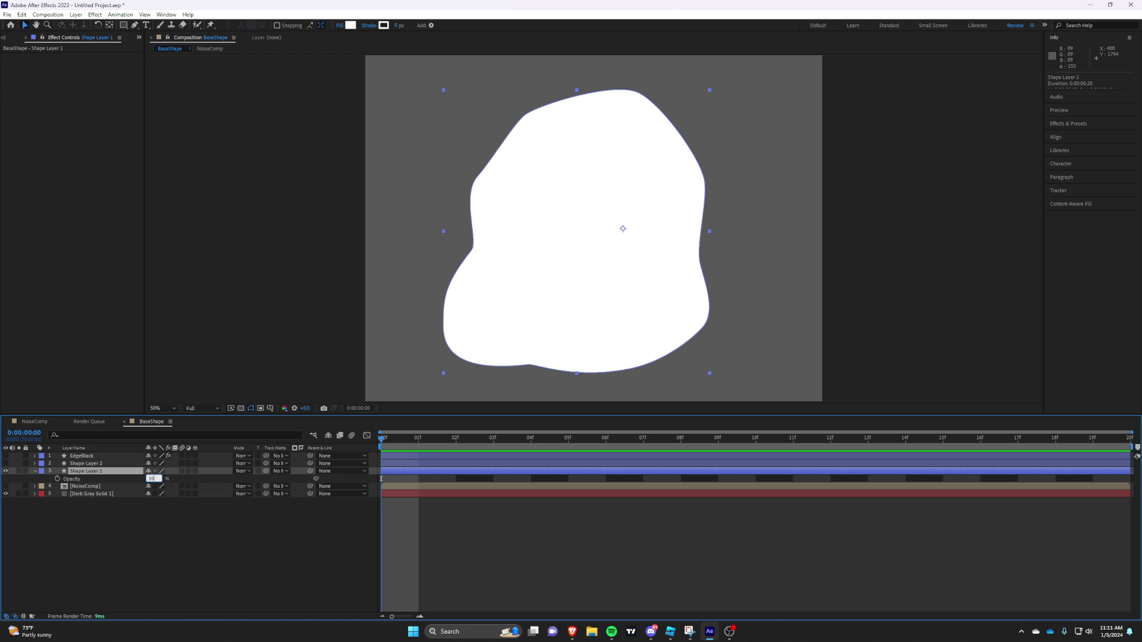
{"action": "key", "text": "Return"}
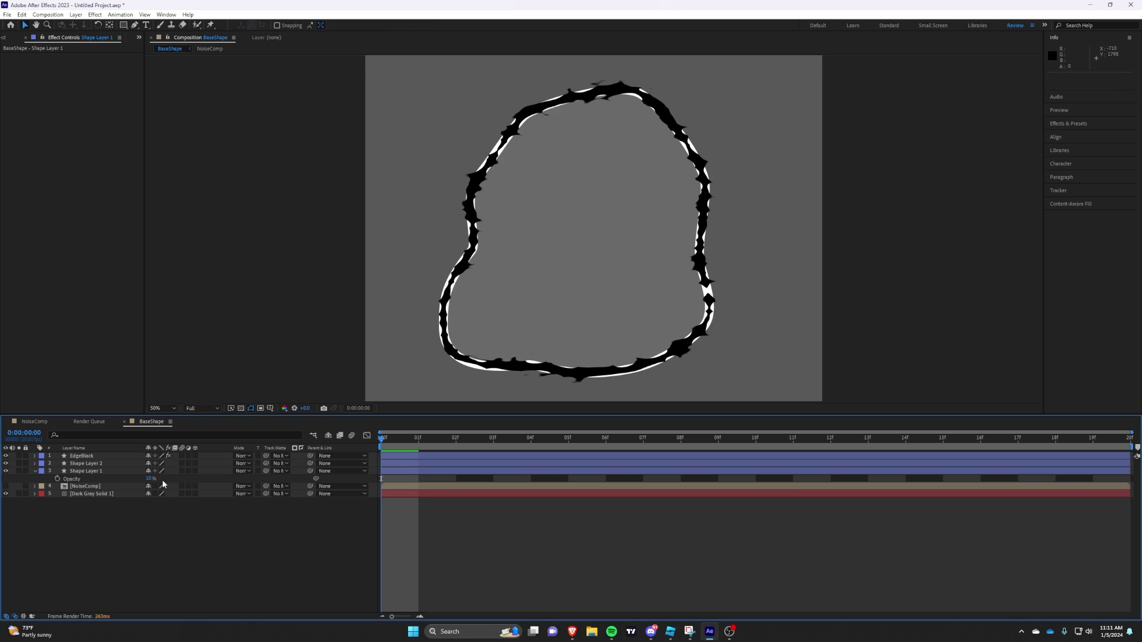
Step: Scale down Shape Layer 2, trying 99% and 90%, so its white outline sits slightly inside the black edge
{"action": "left_click", "coordinate": [395, 464]}
{"action": "type", "text": "s"}
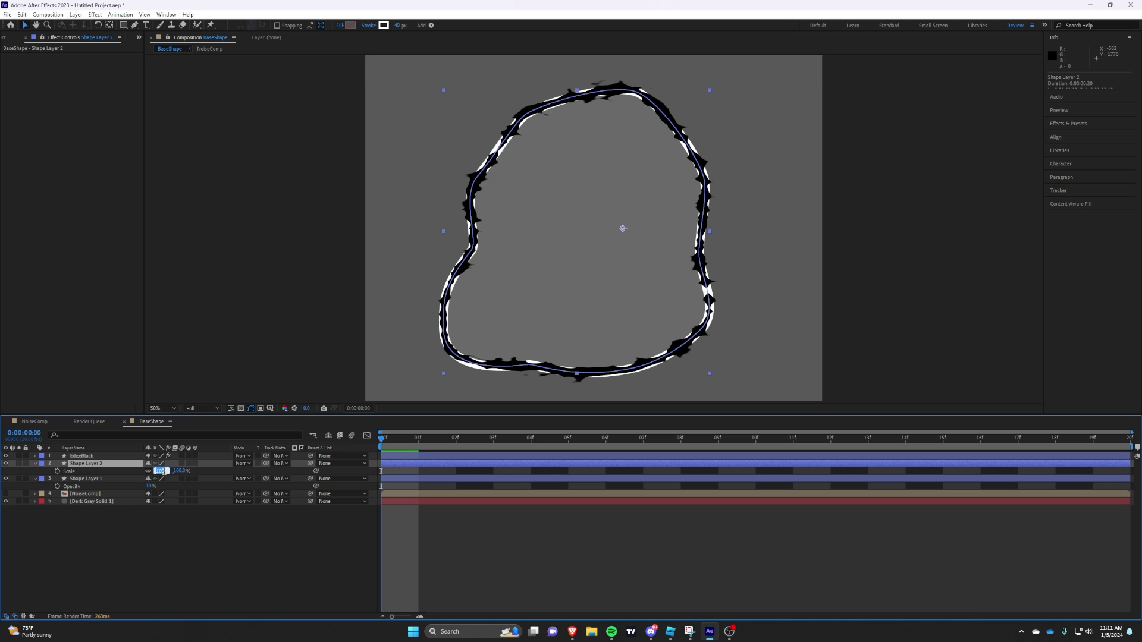
{"action": "type", "text": "99"}
{"action": "key", "text": "Return"}
{"action": "left_click", "coordinate": [417, 518]}
{"action": "left_click", "coordinate": [156, 471]}
{"action": "type", "text": "90"}
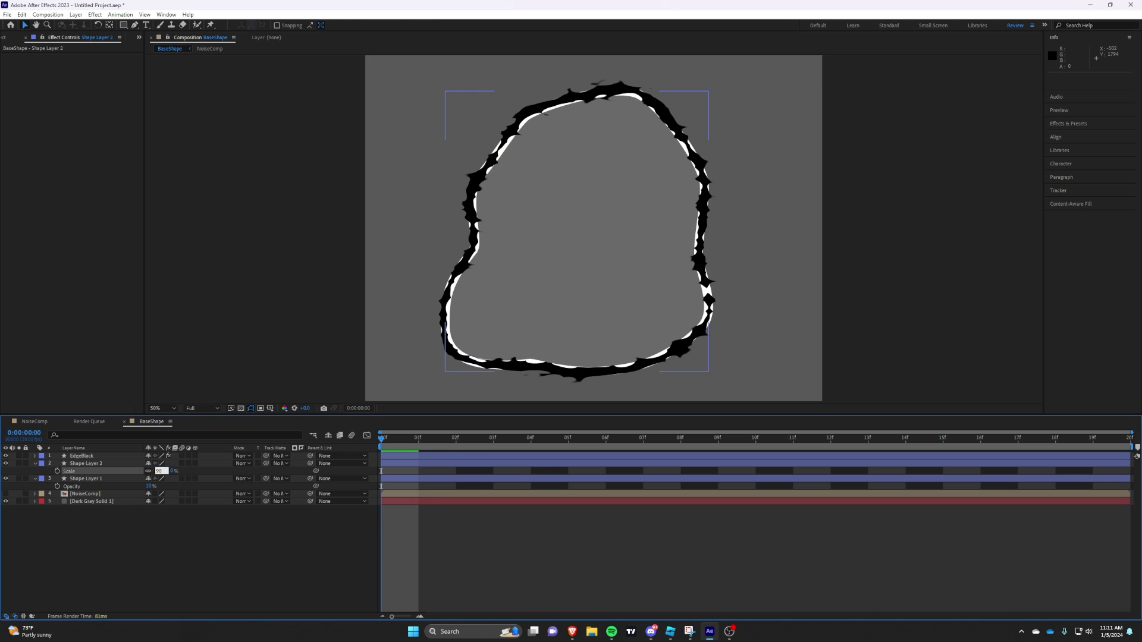
{"action": "key", "text": "Return"}
{"action": "left_click_drag", "start_coordinate": [159, 472], "coordinate": [162, 471]}
{"action": "left_click", "coordinate": [406, 370]}
Step: Set Shape Layer 2's opacity to 50%
{"action": "left_click", "coordinate": [77, 471]}
{"action": "type", "text": "t"}
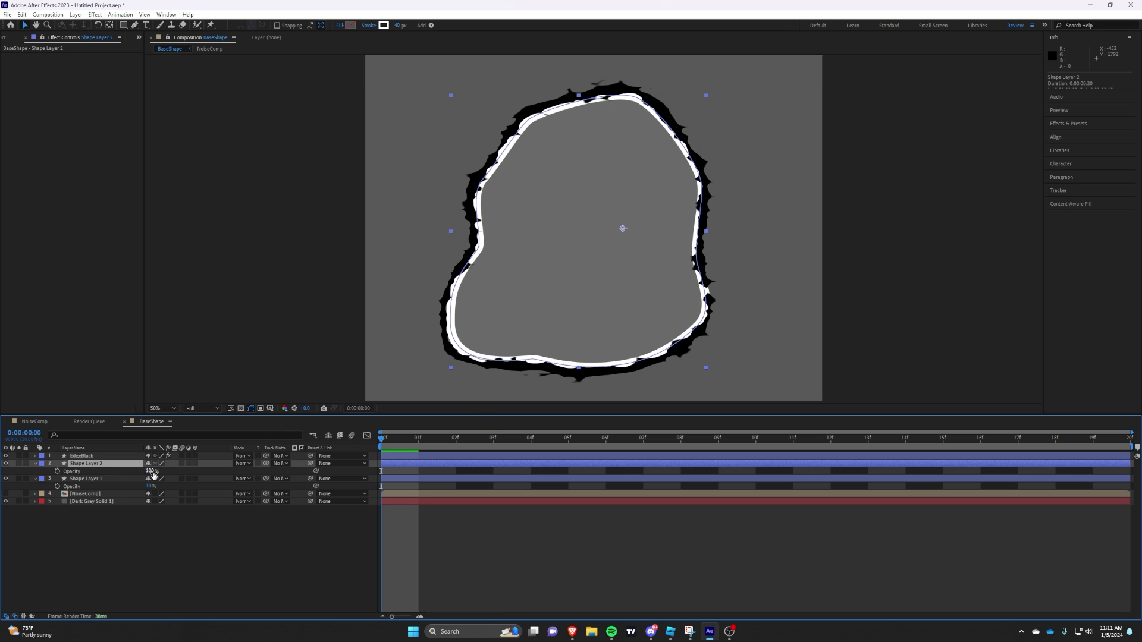
{"action": "type", "text": "50"}
{"action": "key", "text": "Return"}
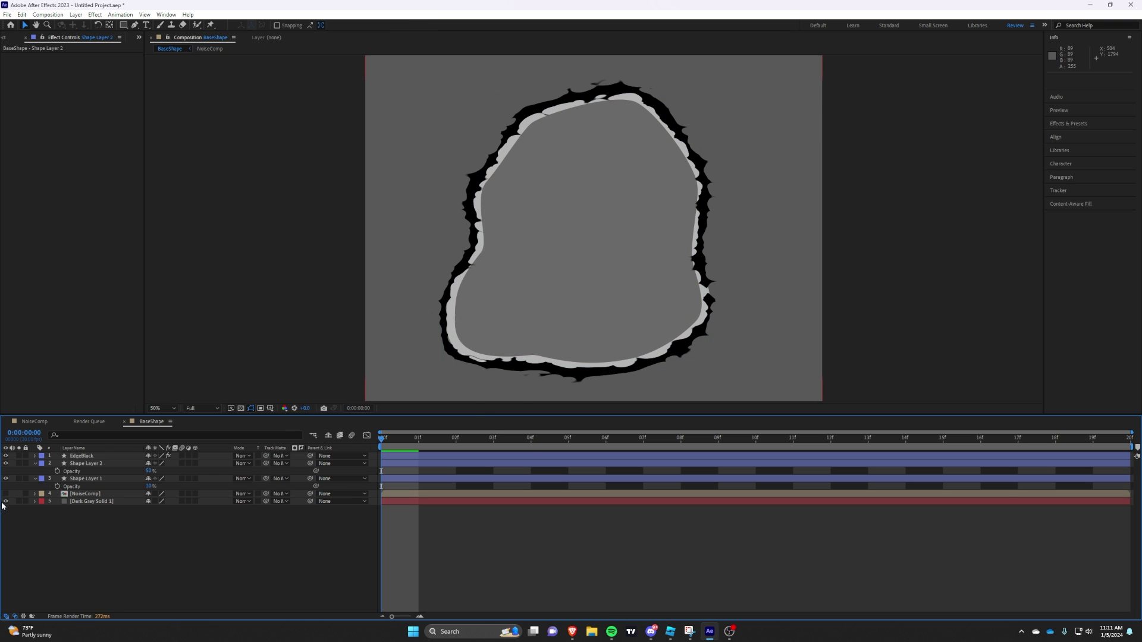
Step: Find the Deep Glow effect and apply it to Shape Layer 2
{"action": "left_click", "coordinate": [6, 501]}
{"action": "left_click", "coordinate": [81, 464]}
{"action": "key", "text": "ctrl+space"}
{"action": "type", "text": "deep"}
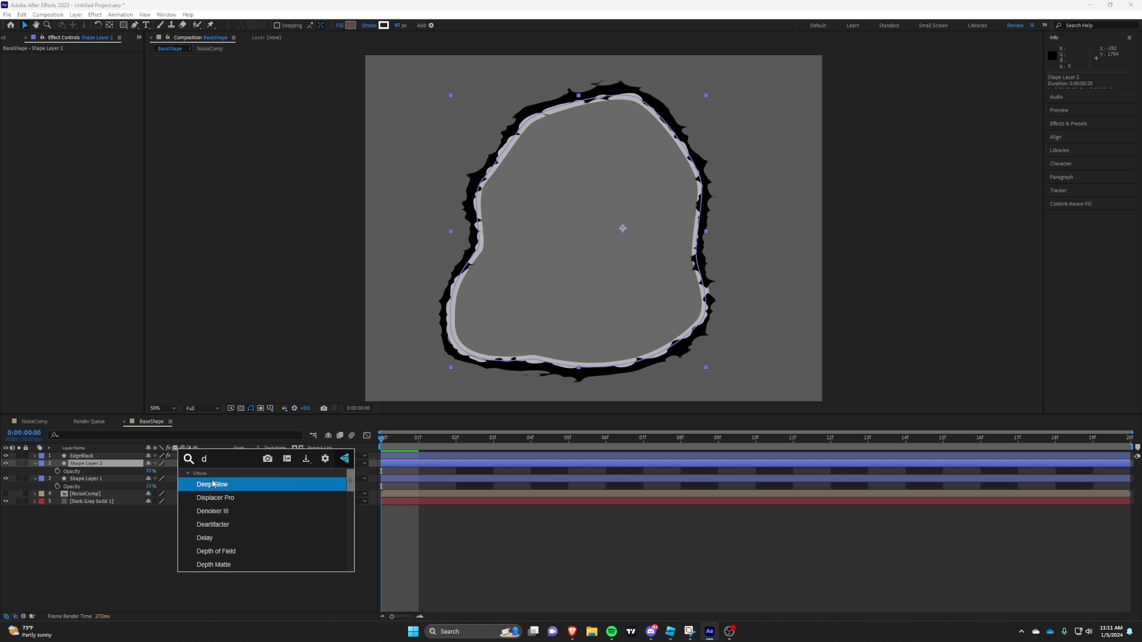
{"action": "key", "text": "Return"}
Step: Hide the dark gray solid to view Shape Layer 2's glow against black
{"action": "left_click", "coordinate": [241, 409]}
{"action": "left_click", "coordinate": [6, 509]}
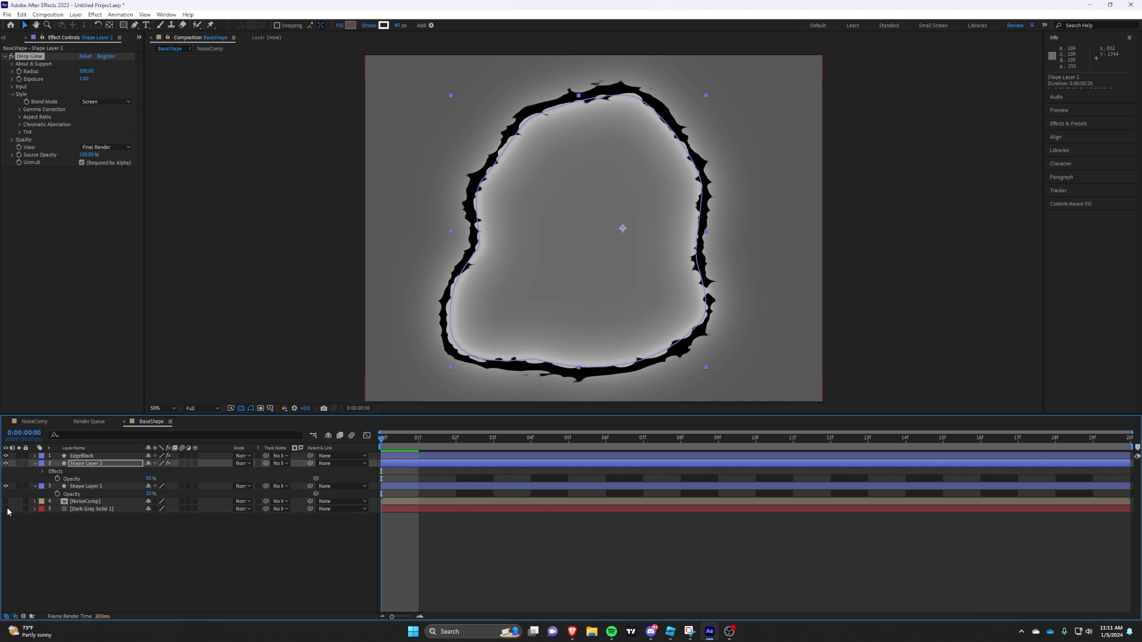
{"action": "left_click", "coordinate": [370, 469]}
{"action": "left_click", "coordinate": [241, 409]}
{"action": "left_click", "coordinate": [420, 463]}
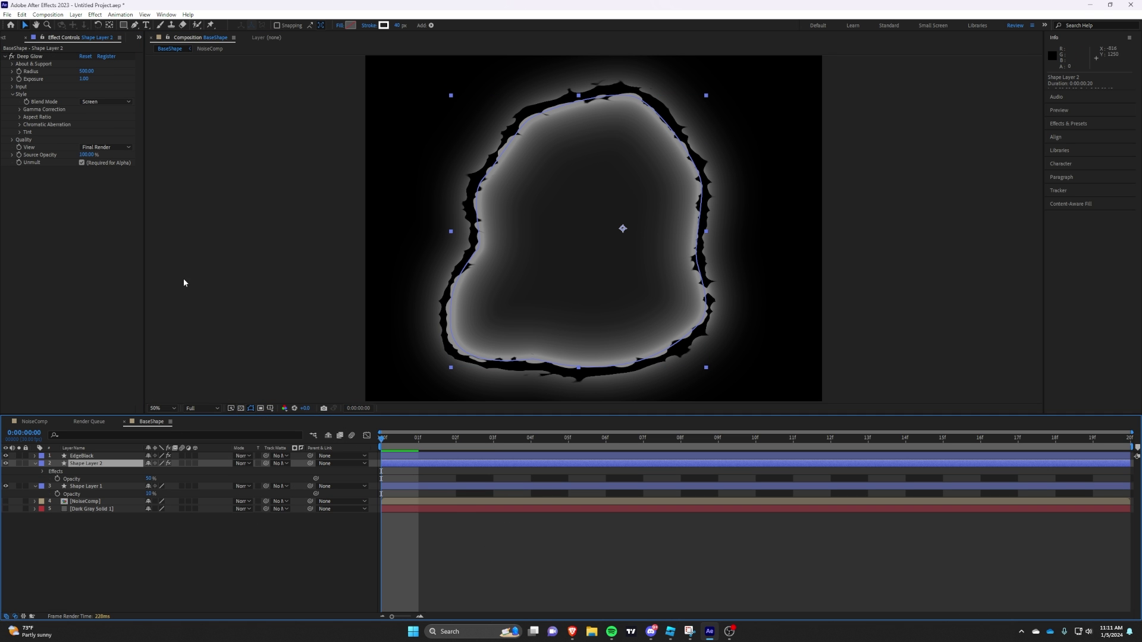
Step: Try a Deep Glow radius of 150 on Shape Layer 2 and settle on 125
{"action": "left_click", "coordinate": [86, 72]}
{"action": "type", "text": "150"}
{"action": "key", "text": "Return"}
{"action": "key", "text": "period"}
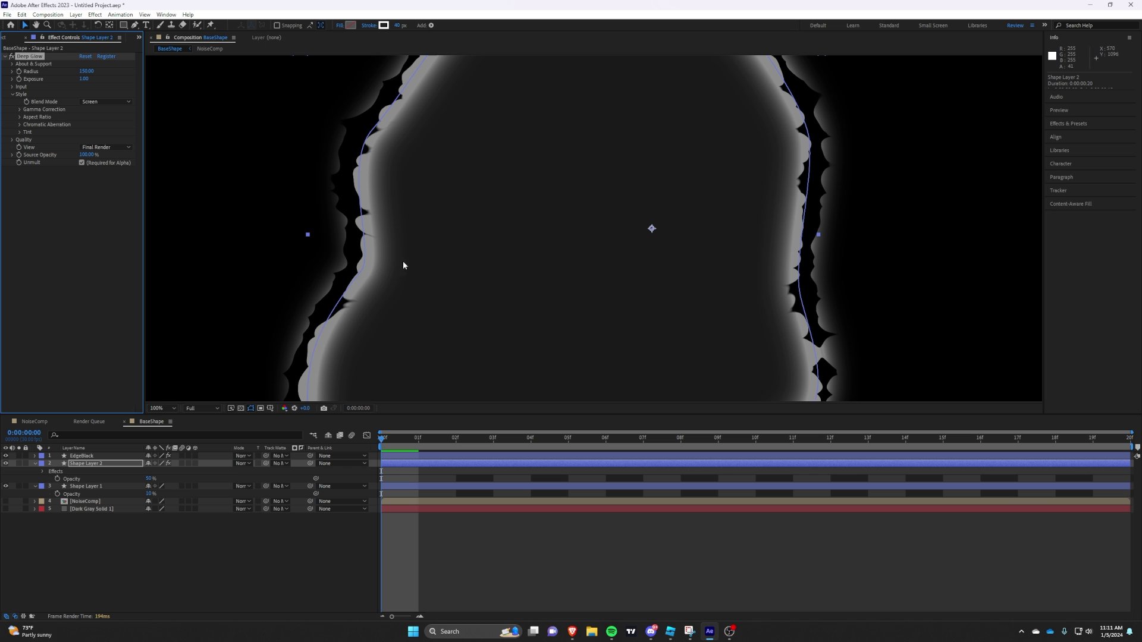
{"action": "type", "text": "125"}
{"action": "key", "text": "Return"}
{"action": "key", "text": "comma"}
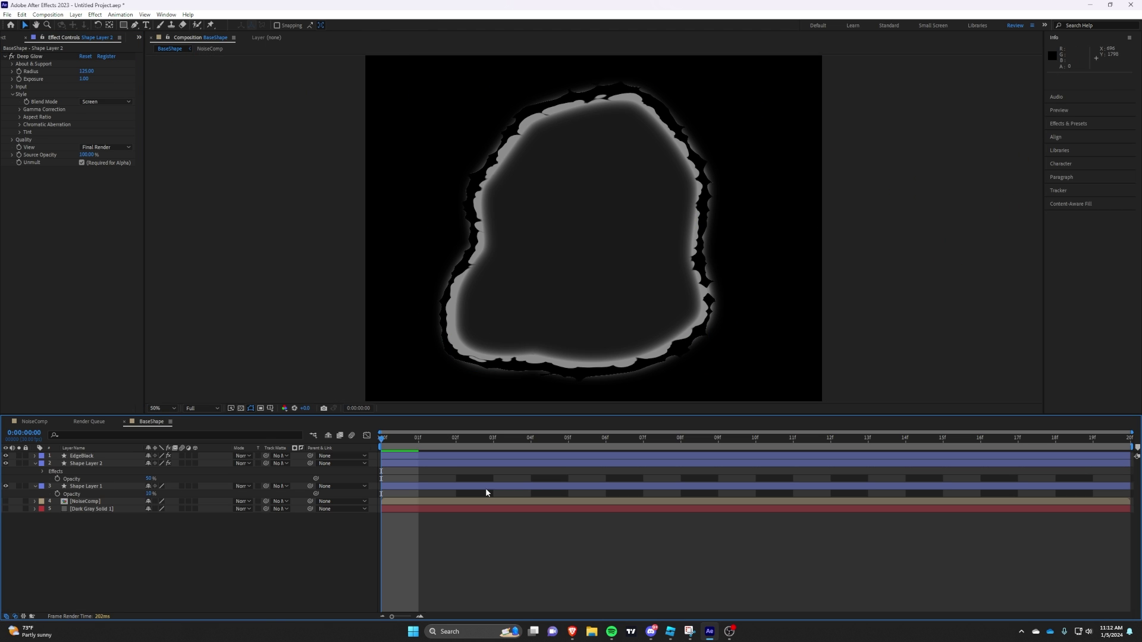
{"action": "left_click", "coordinate": [466, 376]}
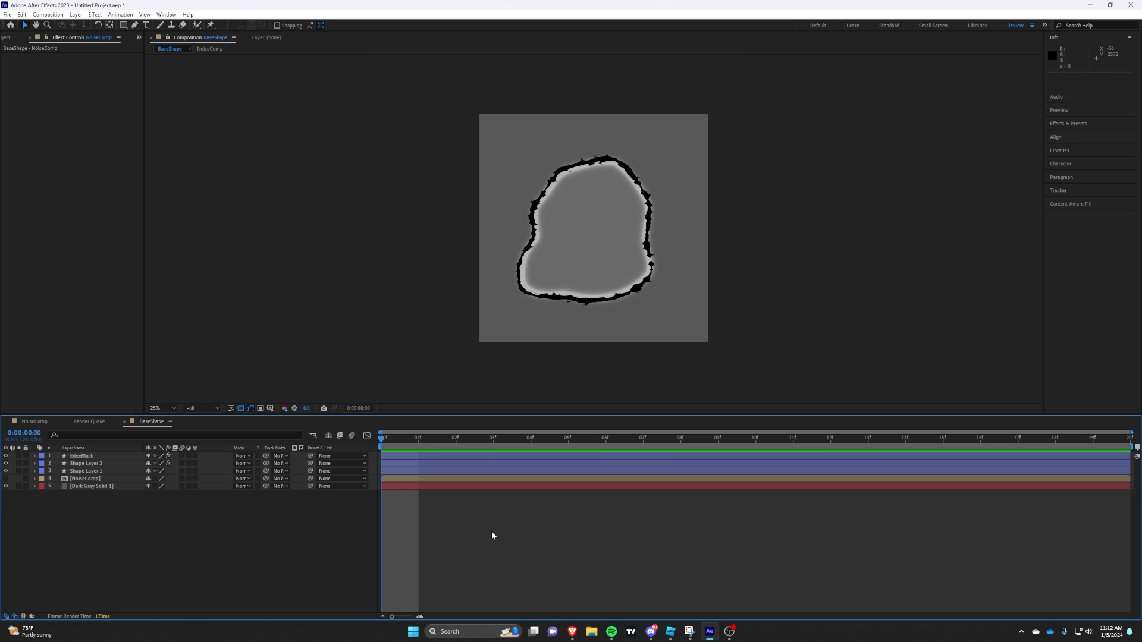
Step: Apply Turbulent Displace to Shape Layer 1 and try out a larger displacement amount
{"action": "left_click", "coordinate": [396, 471]}
{"action": "key", "text": "ctrl+space"}
{"action": "key", "text": "Return"}
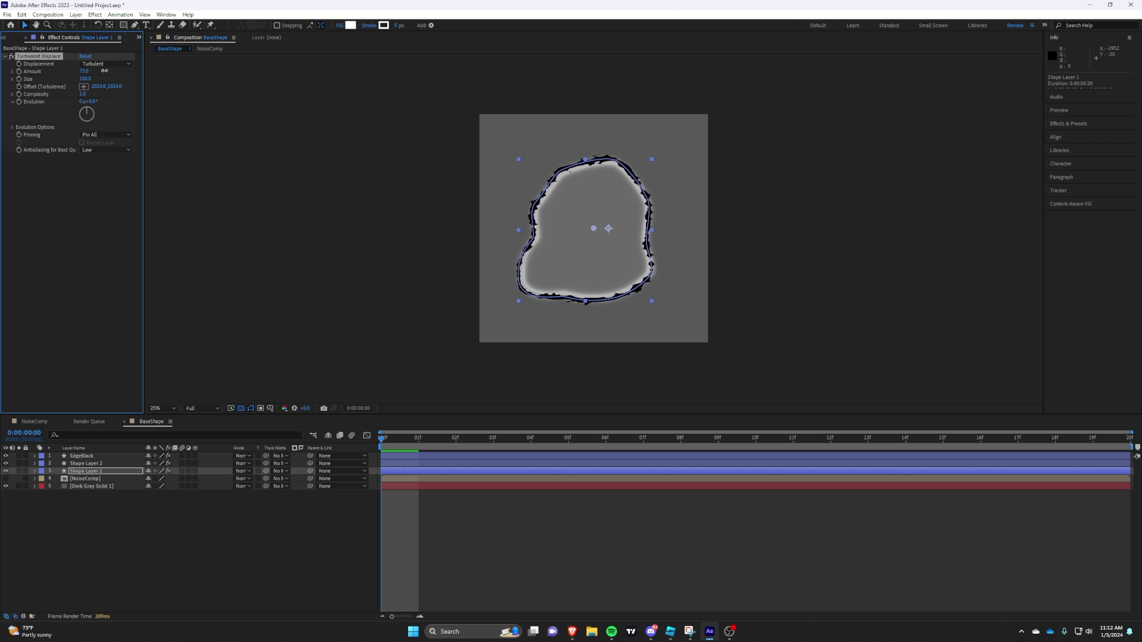
{"action": "left_click_drag", "start_coordinate": [104, 71], "coordinate": [212, 95]}
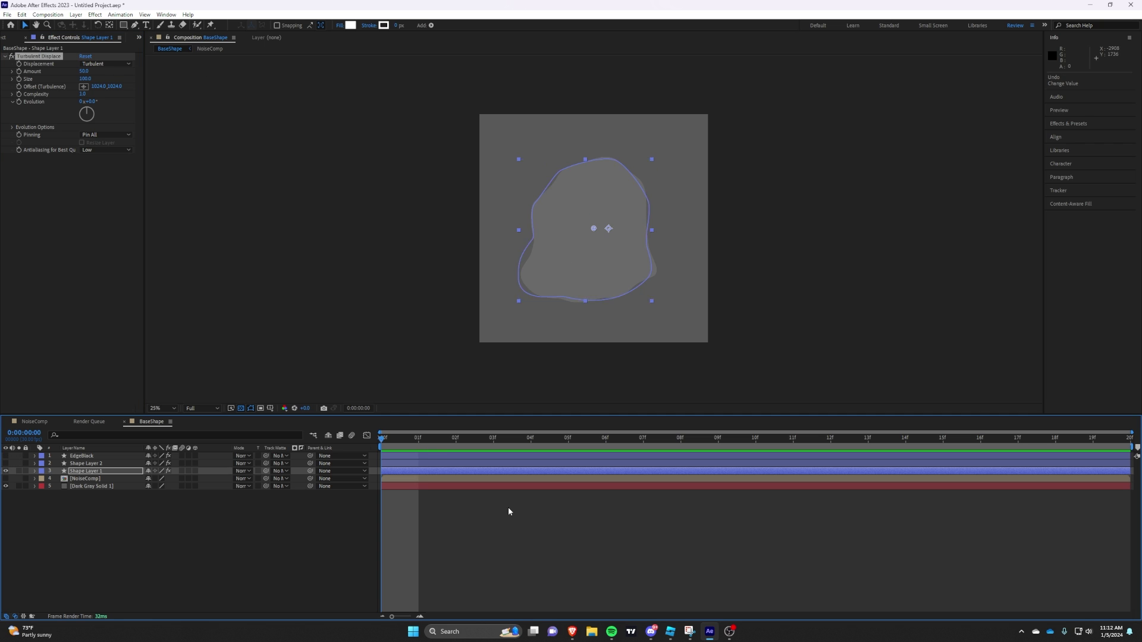
{"action": "left_click", "coordinate": [509, 508]}
Step: Keyframe the Turbulent Displace Amount and Size at the first frame and set Complexity to 1.5
{"action": "left_click", "coordinate": [440, 471]}
{"action": "left_click_drag", "start_coordinate": [19, 71], "coordinate": [19, 79]}
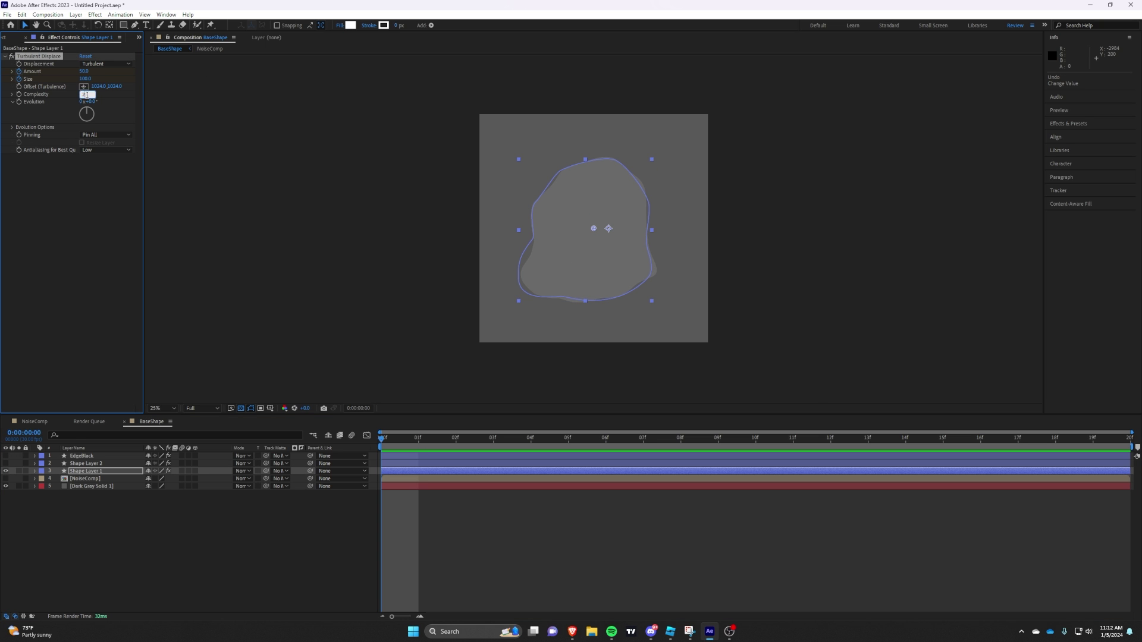
{"action": "key", "text": "Return"}
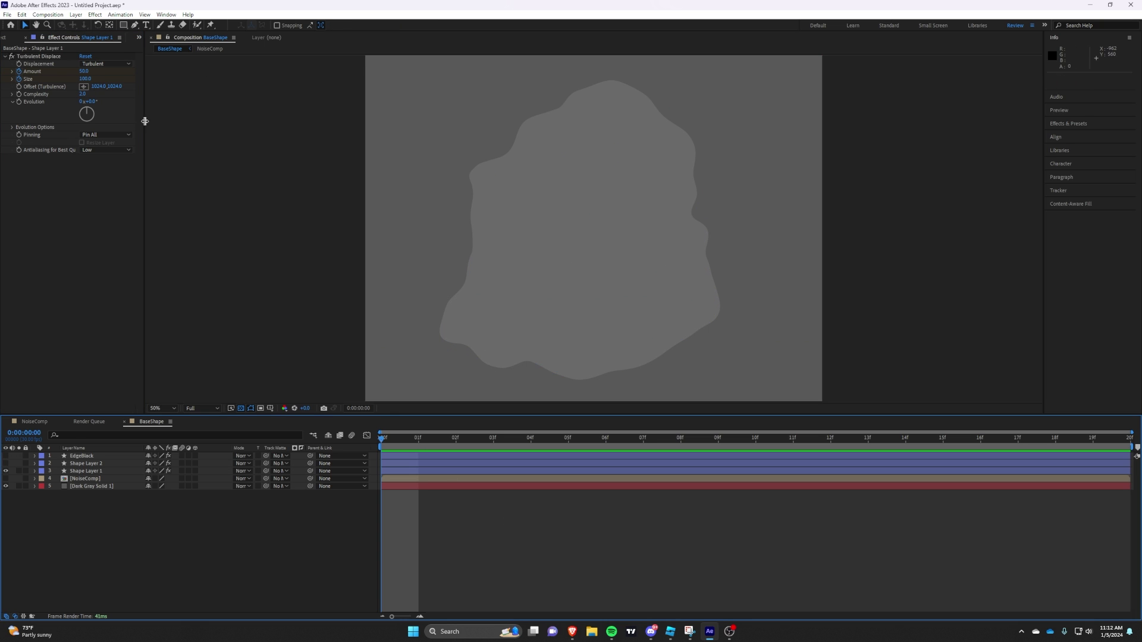
{"action": "left_click", "coordinate": [84, 94]}
{"action": "type", "text": "1.5"}
{"action": "left_click", "coordinate": [470, 523]}
Step: Trim EdgeBlack, Shape Layer 2 and Shape Layer 1 to end at frame 16 and end the work area there
{"action": "left_click", "coordinate": [472, 471]}
{"action": "key", "text": "u"}
{"action": "left_click", "coordinate": [1000, 442]}
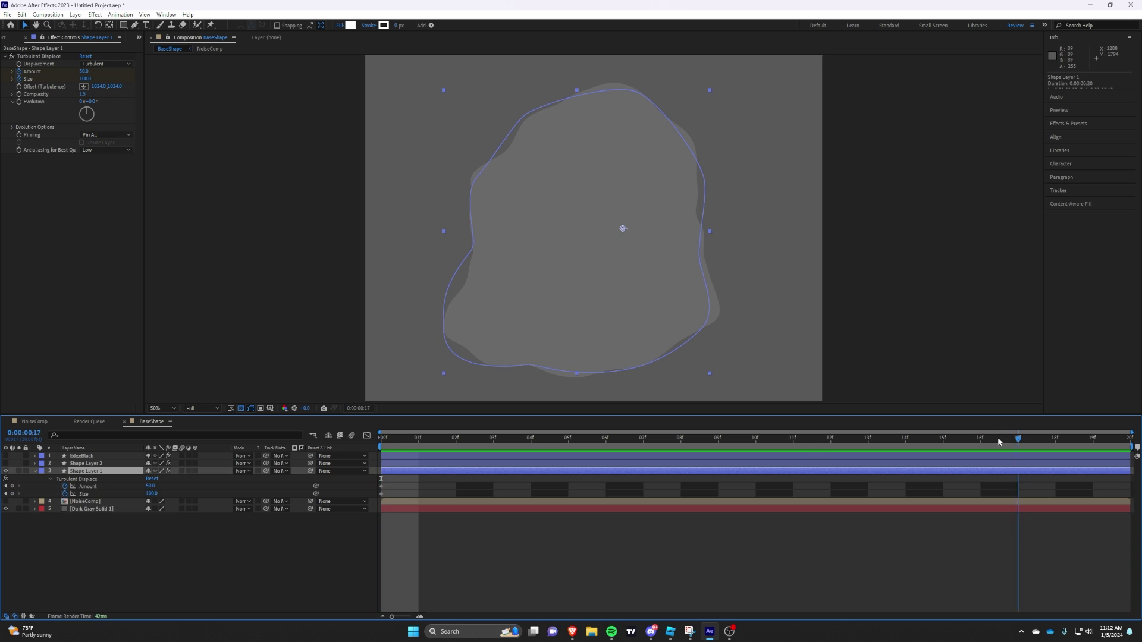
{"action": "key", "text": "ctrl+shift+d"}
{"action": "left_click", "coordinate": [986, 463]}
{"action": "left_click_drag", "start_coordinate": [1000, 442], "coordinate": [870, 441]}
{"action": "key", "text": "ctrl+shift+d"}
{"action": "left_click", "coordinate": [988, 457]}
{"action": "key", "text": "ctrl+shift+d"}
{"action": "key", "text": "Delete"}
{"action": "key", "text": "n"}
Step: Keyframe a much larger Turbulent Displace Amount and a larger Size on Shape Layer 1 at frame 13
{"action": "left_click", "coordinate": [595, 472]}
{"action": "left_click", "coordinate": [90, 72]}
{"action": "mouse_move", "coordinate": [96, 70]}
{"action": "left_mouse_down"}
{"action": "mouse_move", "coordinate": [122, 71]}
{"action": "mouse_move", "coordinate": [87, 81]}
{"action": "mouse_move", "coordinate": [102, 82]}
{"action": "left_mouse_up"}
{"action": "type", "text": "2500"}
{"action": "key", "text": "Return"}
{"action": "type", "text": "120"}
{"action": "key", "text": "Return"}
{"action": "scroll", "coordinate": [354, 154], "scroll_direction": "down", "scroll_amount": 2}
{"action": "type", "text": "180"}
{"action": "key", "text": "Return"}
{"action": "left_click", "coordinate": [630, 595]}
Step: Preview the displacement and move the ending Amount and Size keyframes to frame 16
{"action": "left_click", "coordinate": [410, 547]}
{"action": "left_click_drag", "start_coordinate": [410, 437], "coordinate": [382, 438]}
{"action": "key", "text": "space"}
{"action": "key", "text": "space"}
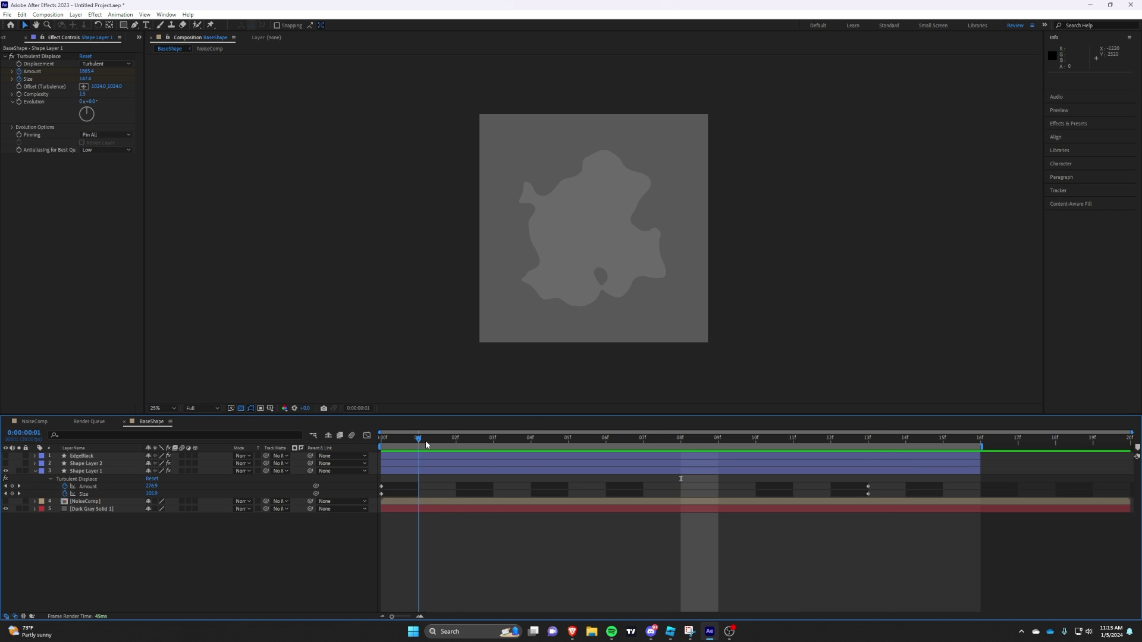
{"action": "left_click", "coordinate": [868, 491]}
{"action": "left_click_drag", "start_coordinate": [869, 487], "coordinate": [981, 489]}
{"action": "left_click_drag", "start_coordinate": [640, 438], "coordinate": [372, 462]}
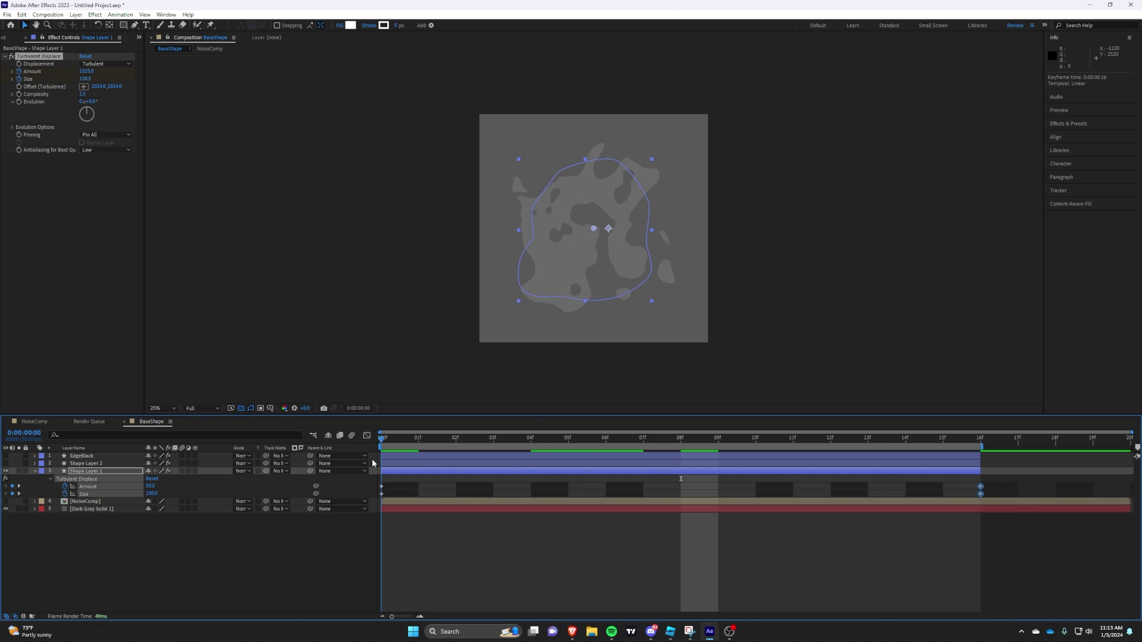
Step: Set Shape Layer 1's Turbulent Displace Amount to 4000 at the frame 16 keyframe
{"action": "left_click", "coordinate": [575, 533]}
{"action": "key", "text": "space"}
{"action": "key", "text": "space"}
{"action": "left_click_drag", "start_coordinate": [519, 439], "coordinate": [943, 458]}
{"action": "mouse_move", "coordinate": [992, 499]}
{"action": "left_mouse_down"}
{"action": "mouse_move", "coordinate": [976, 483]}
{"action": "mouse_move", "coordinate": [943, 487]}
{"action": "mouse_move", "coordinate": [950, 500]}
{"action": "mouse_move", "coordinate": [981, 487]}
{"action": "left_mouse_up"}
{"action": "left_click", "coordinate": [85, 72]}
{"action": "type", "text": "4000"}
{"action": "key", "text": "Return"}
Step: Set Shape Layer 1's Turbulent Displace Amount to 250 at the first-frame keyframe
{"action": "left_click_drag", "start_coordinate": [818, 439], "coordinate": [379, 473]}
{"action": "key", "text": "space"}
{"action": "key", "text": "space"}
{"action": "left_click", "coordinate": [392, 441]}
{"action": "left_click", "coordinate": [85, 72]}
{"action": "type", "text": "250"}
{"action": "key", "text": "Return"}
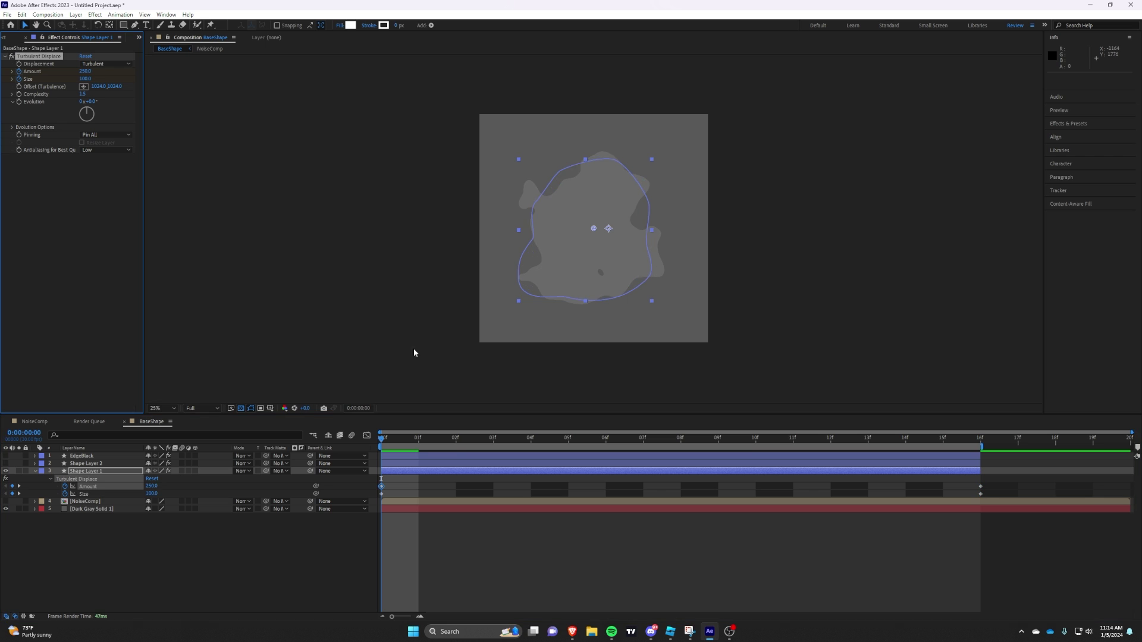
Step: Preview the displacement animation in the BaseShape composition
{"action": "left_click", "coordinate": [551, 528]}
{"action": "key", "text": "space"}
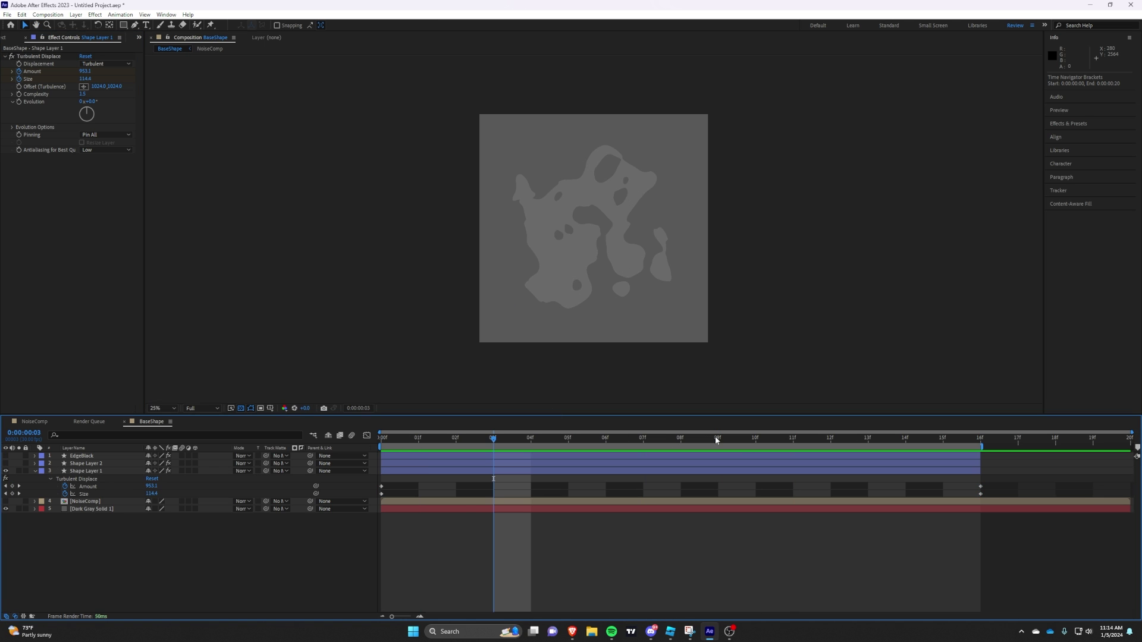
{"action": "left_click", "coordinate": [594, 227]}
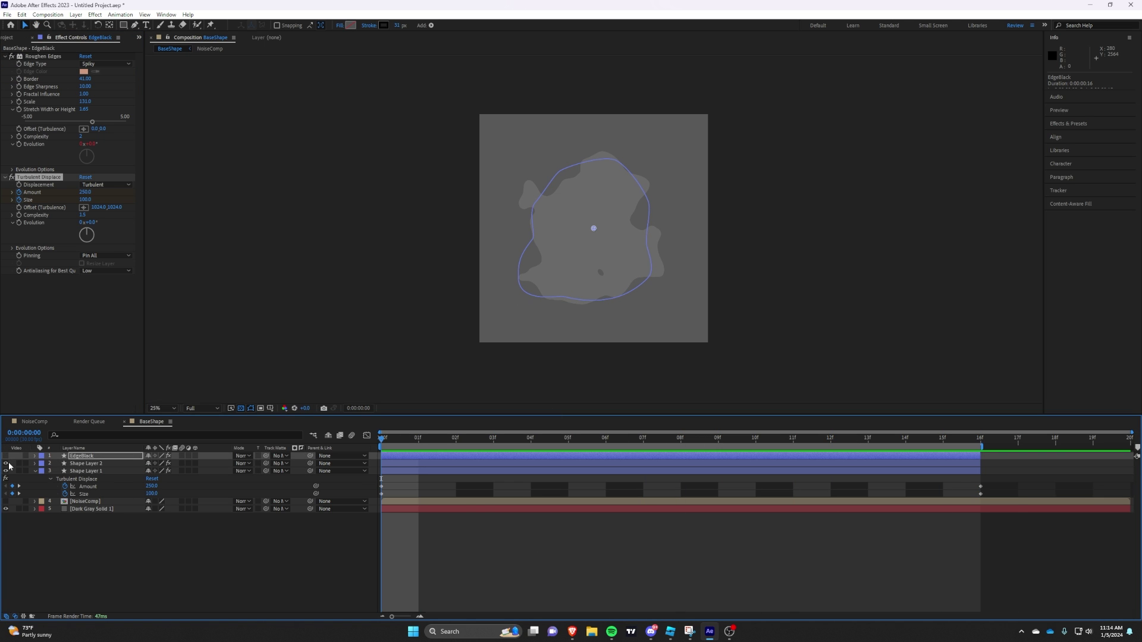
{"action": "key", "text": "space"}
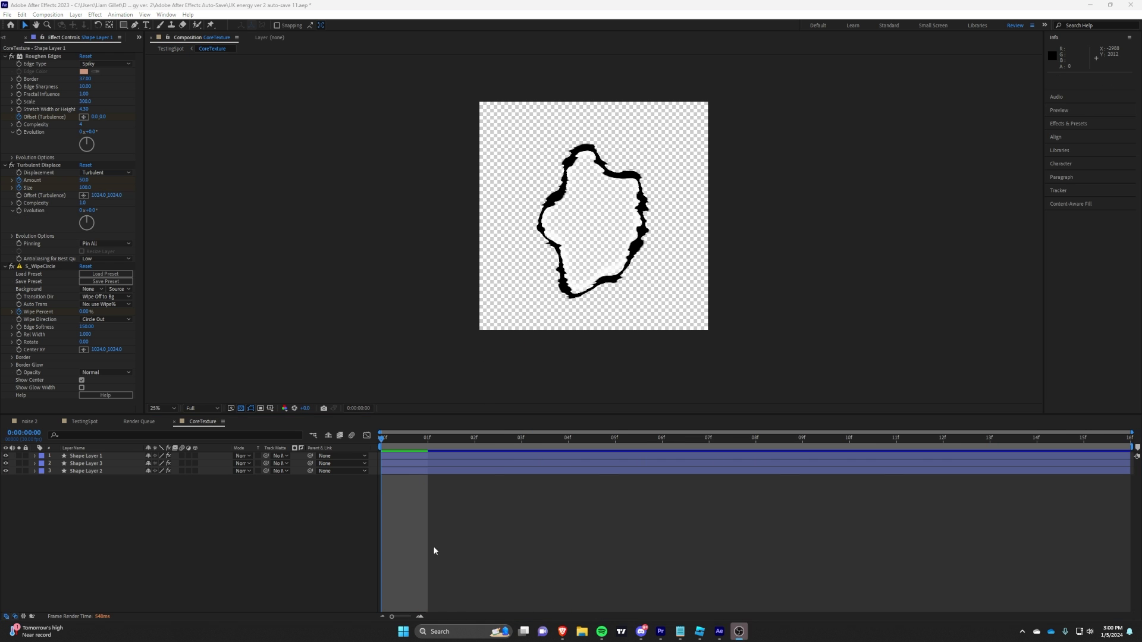
Step: Examine the S_WipeCircle effect on Shape Layer 1 in CoreTexture, including its Wipe Percent keyframes and Wipe Direction options
{"action": "left_click", "coordinate": [434, 551]}
{"action": "left_click", "coordinate": [86, 456]}
{"action": "left_click", "coordinate": [47, 267]}
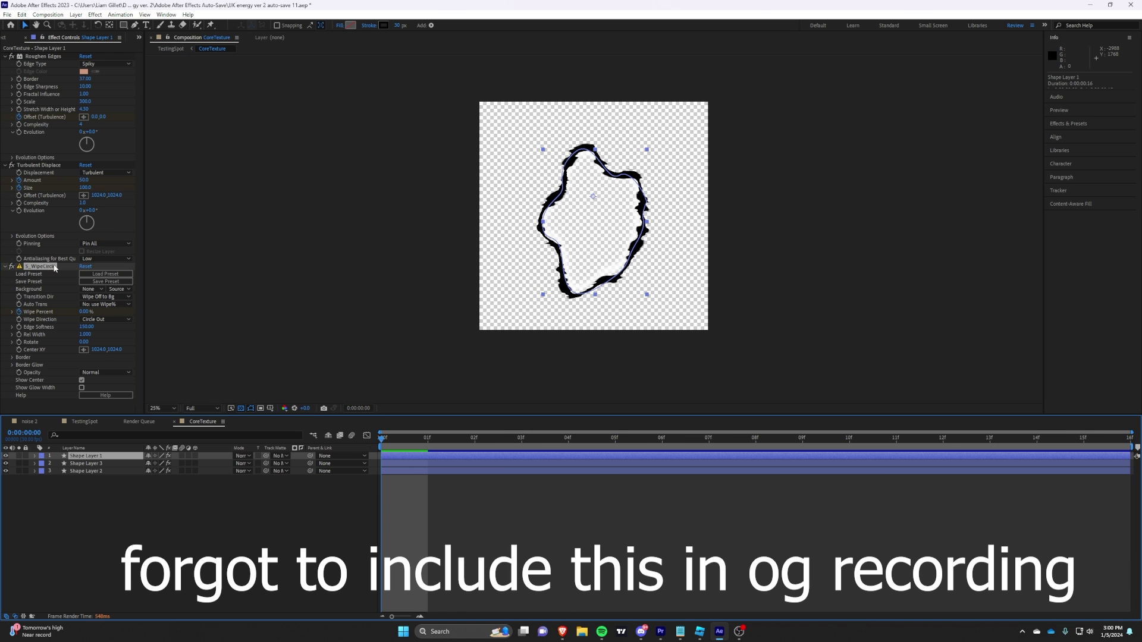
{"action": "key", "text": "u"}
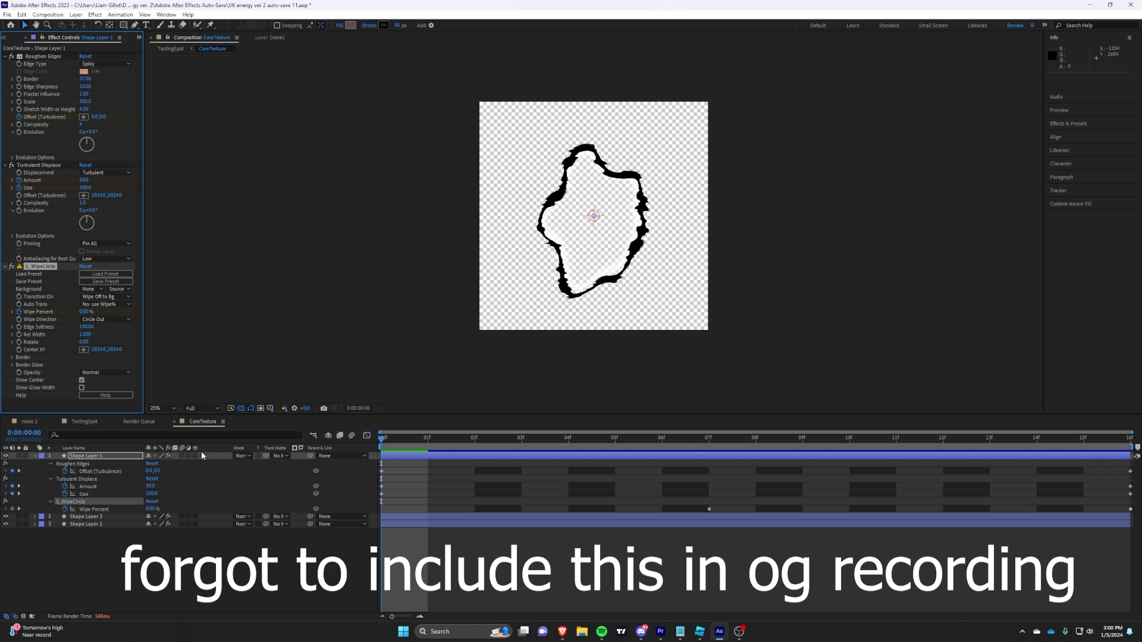
{"action": "key", "text": "space"}
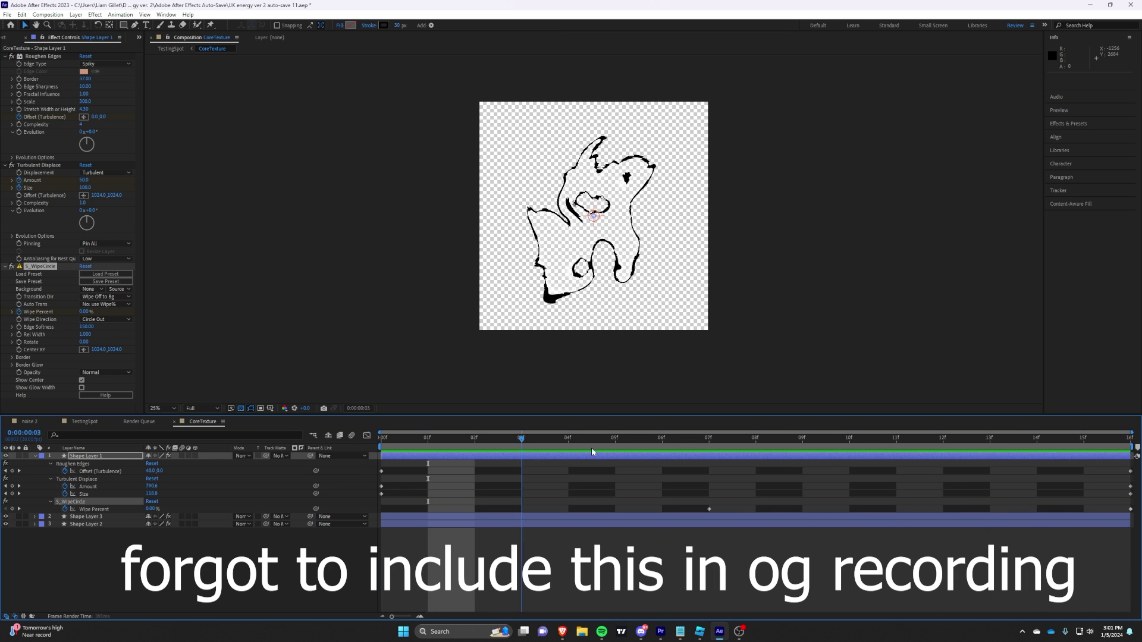
{"action": "key", "text": "space"}
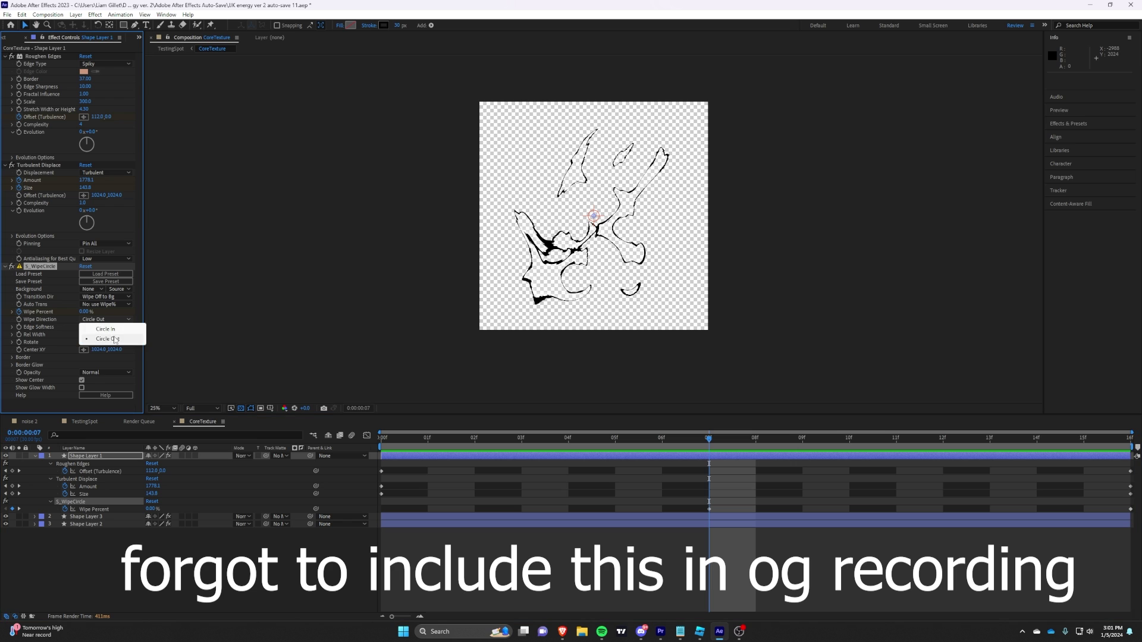
{"action": "left_click", "coordinate": [596, 400]}
{"action": "left_click", "coordinate": [1115, 443]}
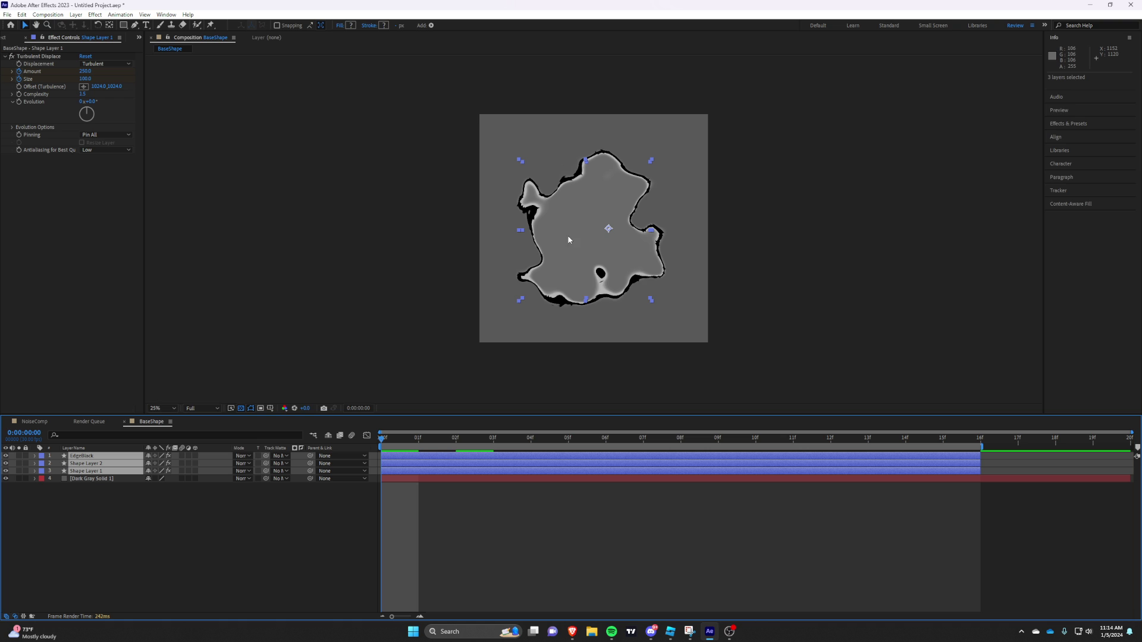
Step: Pre-compose EdgeBlack, Shape Layer 2 and Shape Layer 1 into a new composition named FinalShape
{"action": "key", "text": "ctrl+shift+c"}
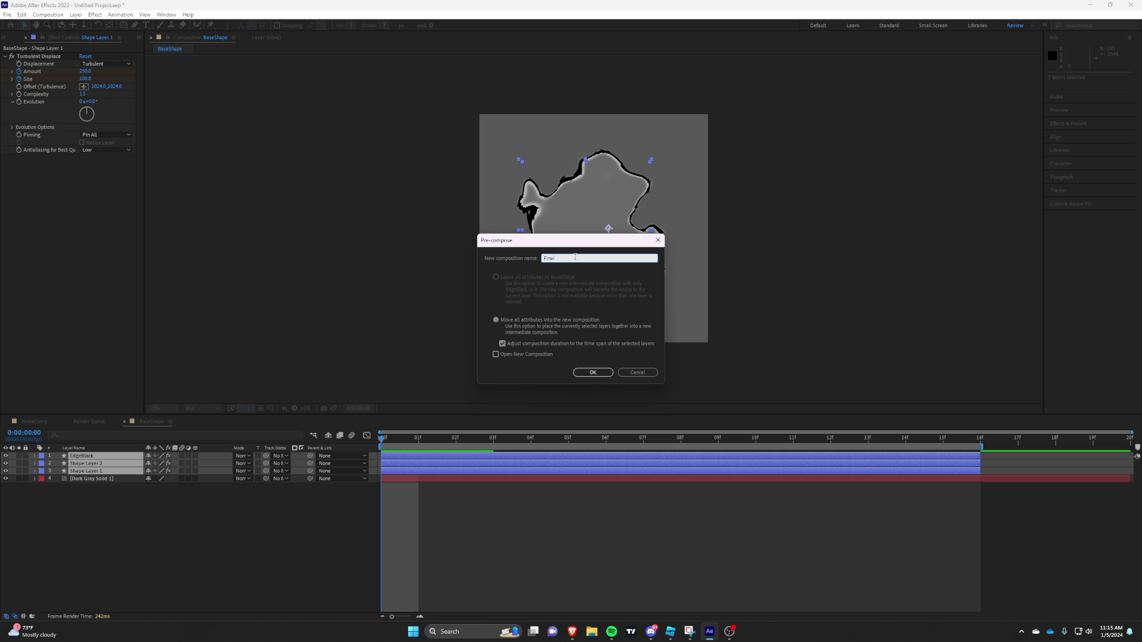
{"action": "left_click", "coordinate": [593, 373]}
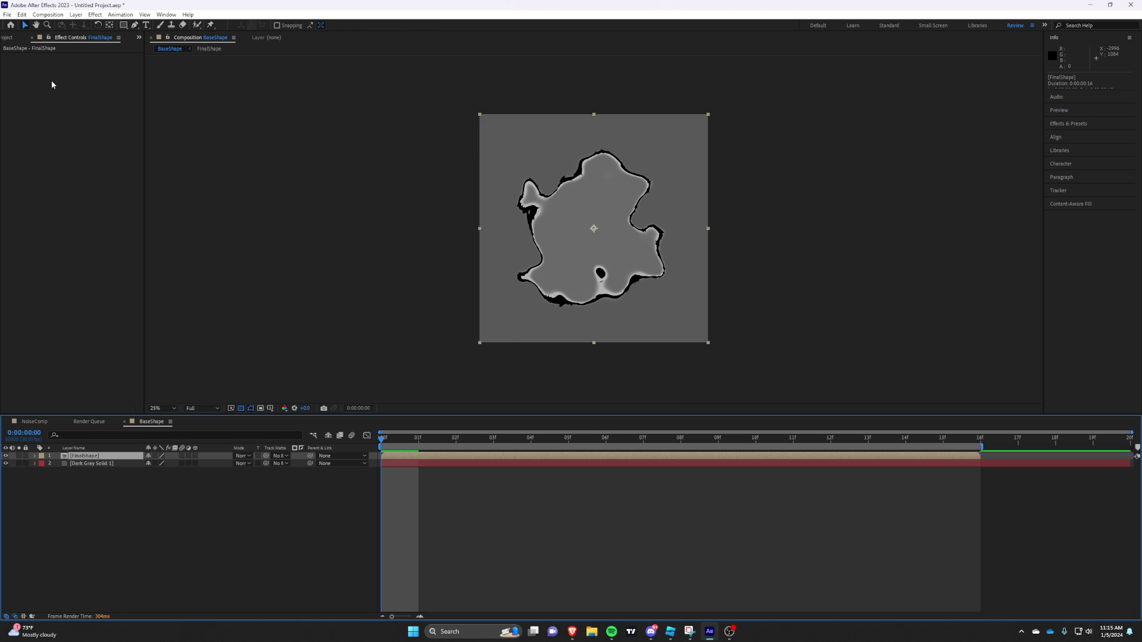
Step: Add NoiseComp as the uppermost layer of BaseShape starting at the first frame, and hide it after previewing
{"action": "left_click", "coordinate": [7, 37]}
{"action": "left_click", "coordinate": [31, 127]}
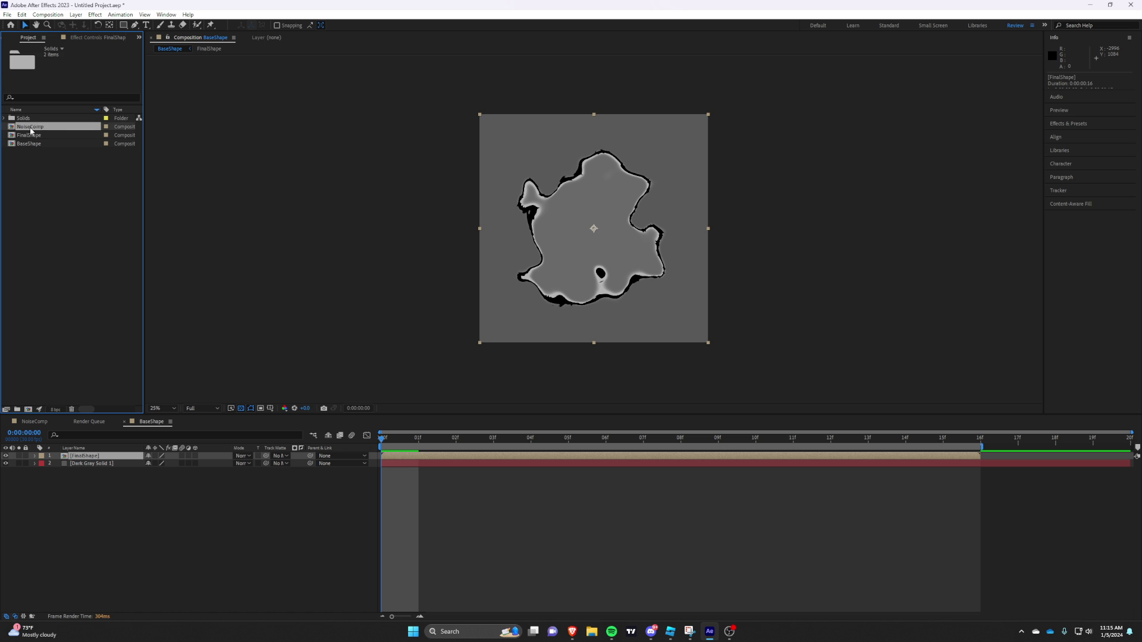
{"action": "left_click_drag", "start_coordinate": [30, 130], "coordinate": [419, 471]}
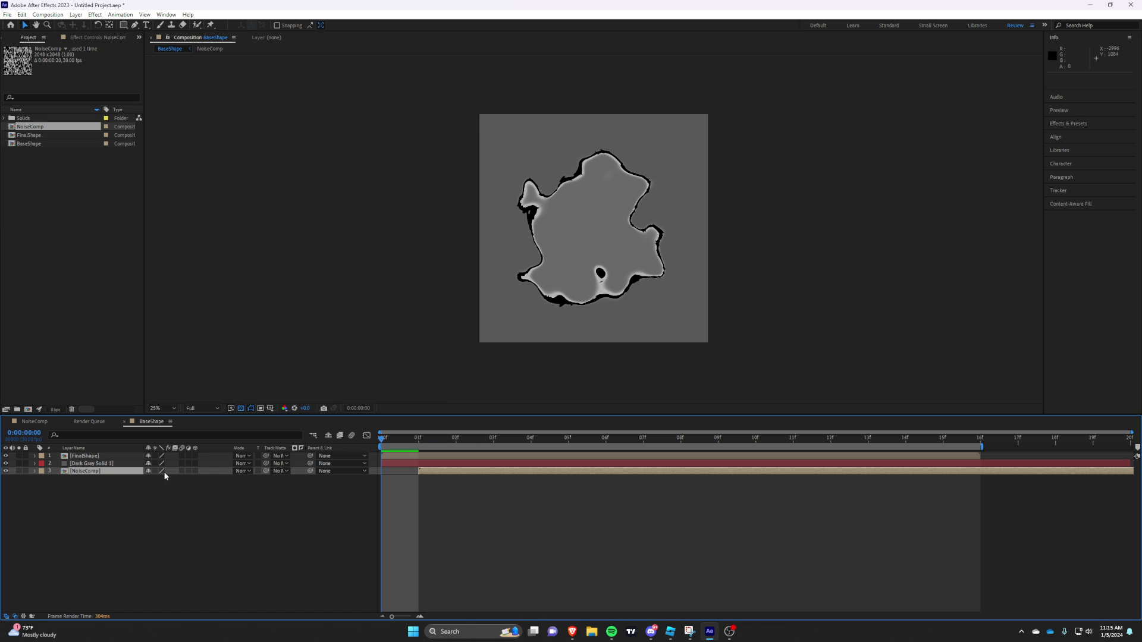
{"action": "left_click_drag", "start_coordinate": [121, 471], "coordinate": [134, 453]}
{"action": "left_click_drag", "start_coordinate": [429, 457], "coordinate": [400, 460]}
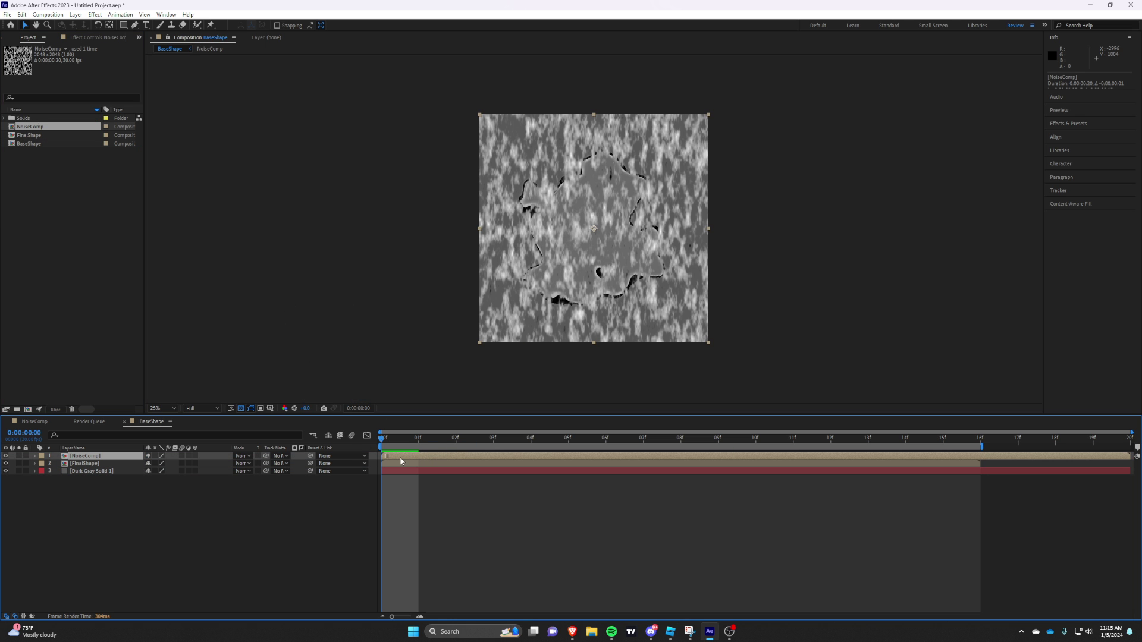
{"action": "key", "text": "space"}
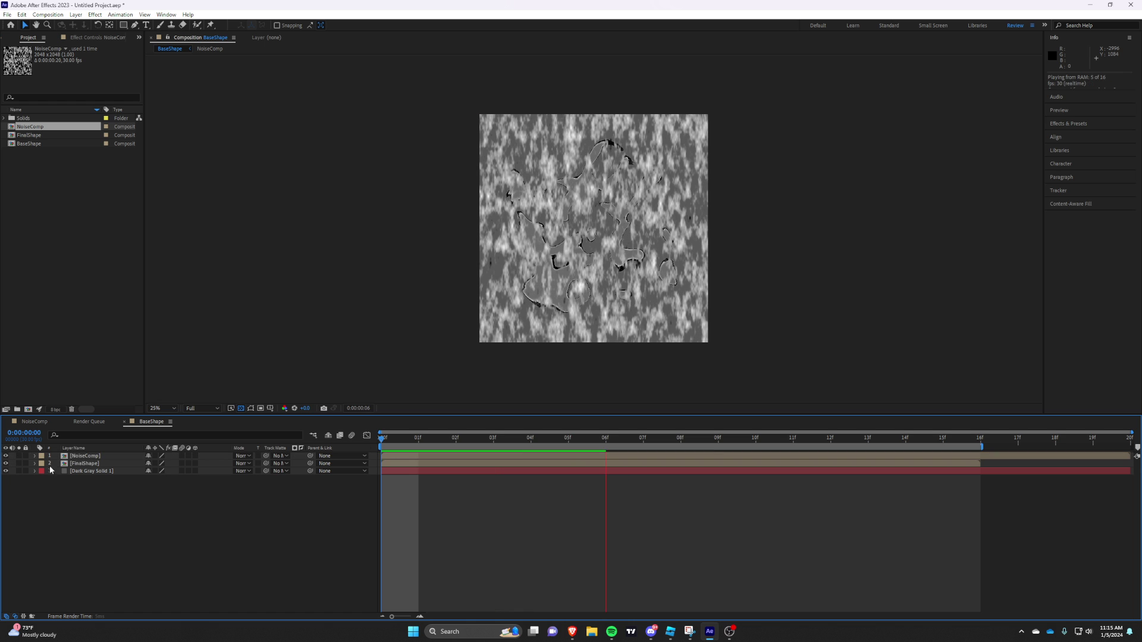
{"action": "key", "text": "space"}
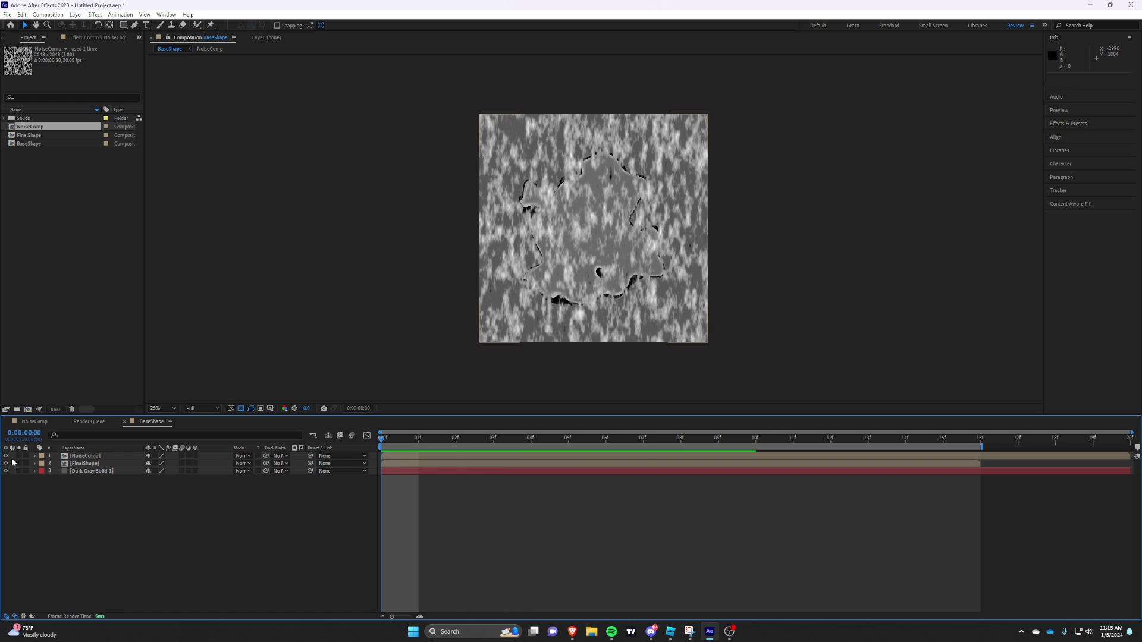
{"action": "left_click", "coordinate": [6, 456]}
Step: Apply CC Blobbylize to FinalShape and set its Blob Layer to NoiseComp with effects included
{"action": "left_click", "coordinate": [84, 464]}
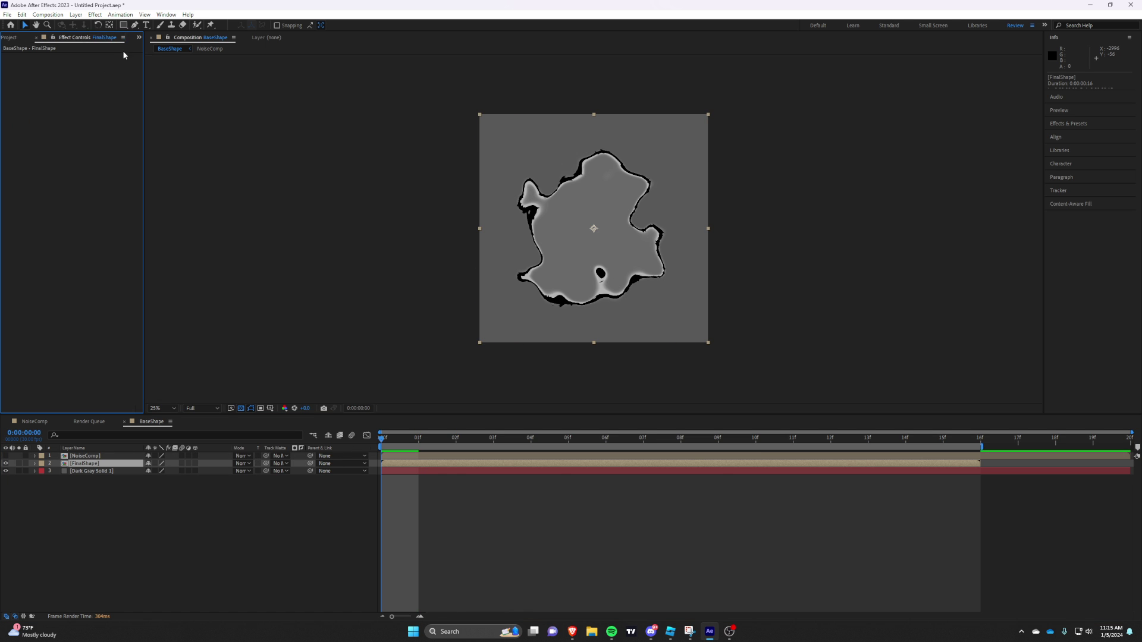
{"action": "key", "text": "ctrl+space"}
{"action": "type", "text": "cc blob"}
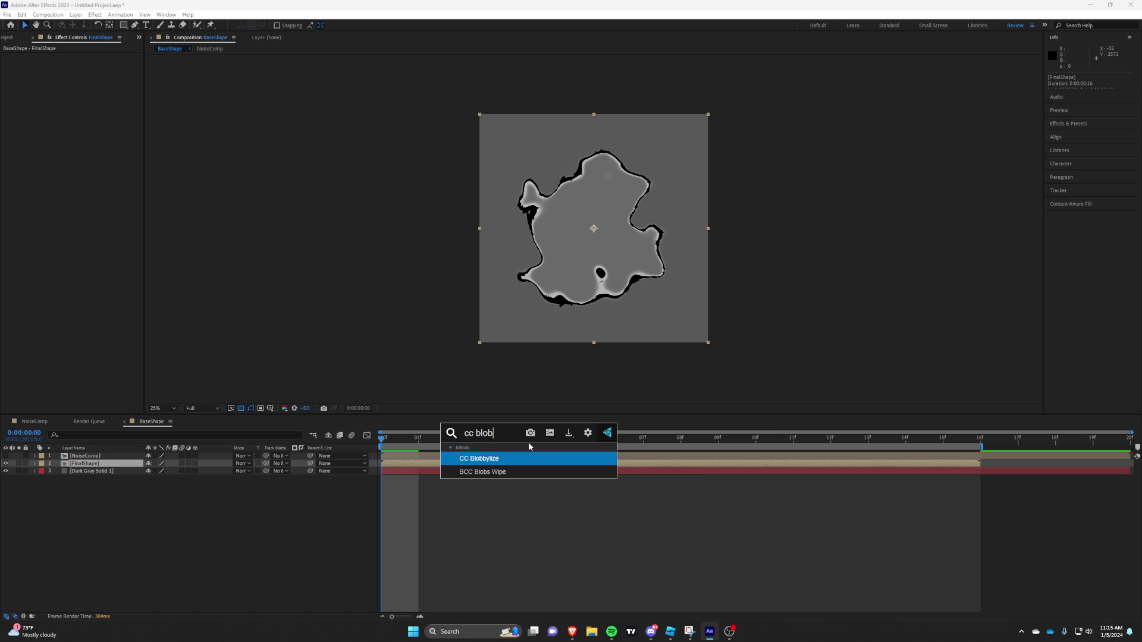
{"action": "left_click", "coordinate": [509, 458]}
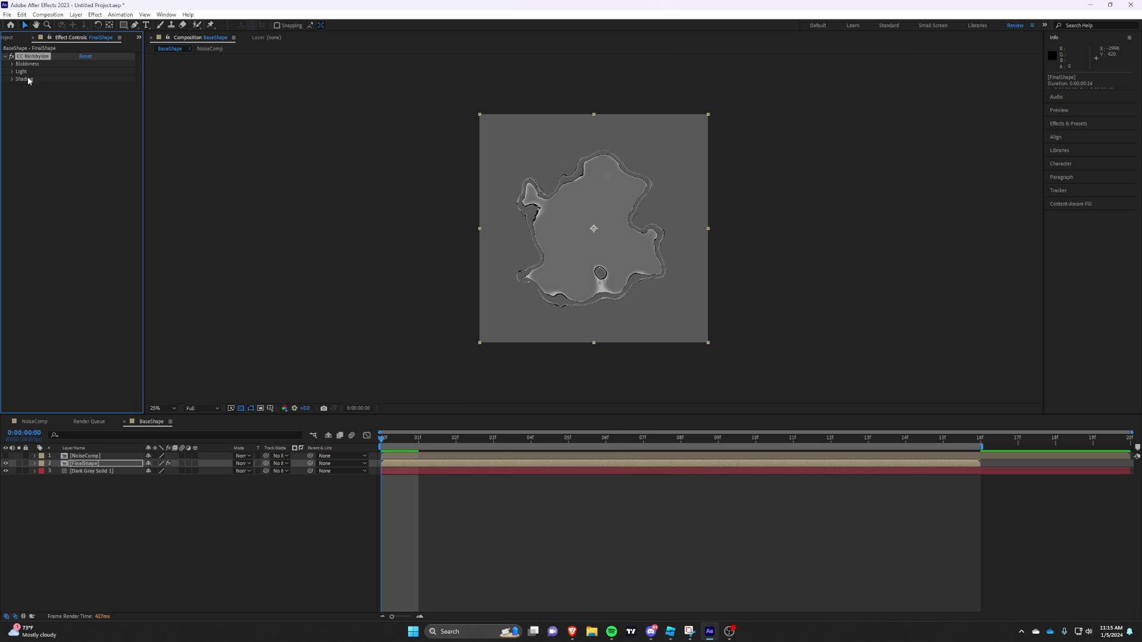
{"action": "left_click", "coordinate": [12, 64]}
{"action": "left_click", "coordinate": [95, 72]}
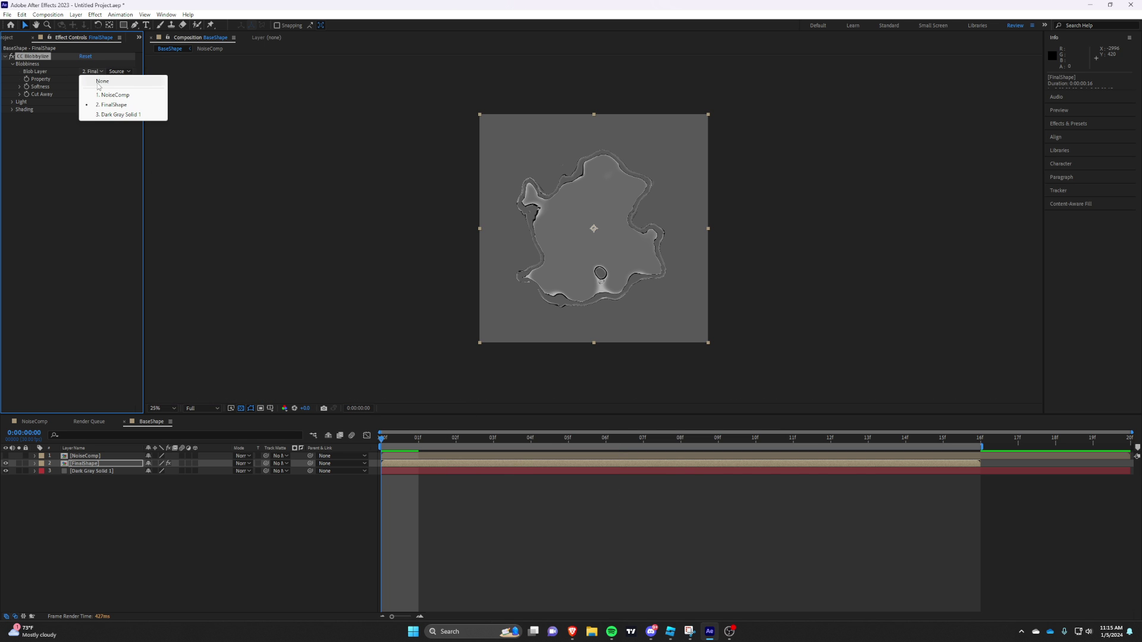
{"action": "left_click", "coordinate": [104, 90]}
{"action": "left_click", "coordinate": [119, 71]}
{"action": "left_click", "coordinate": [137, 101]}
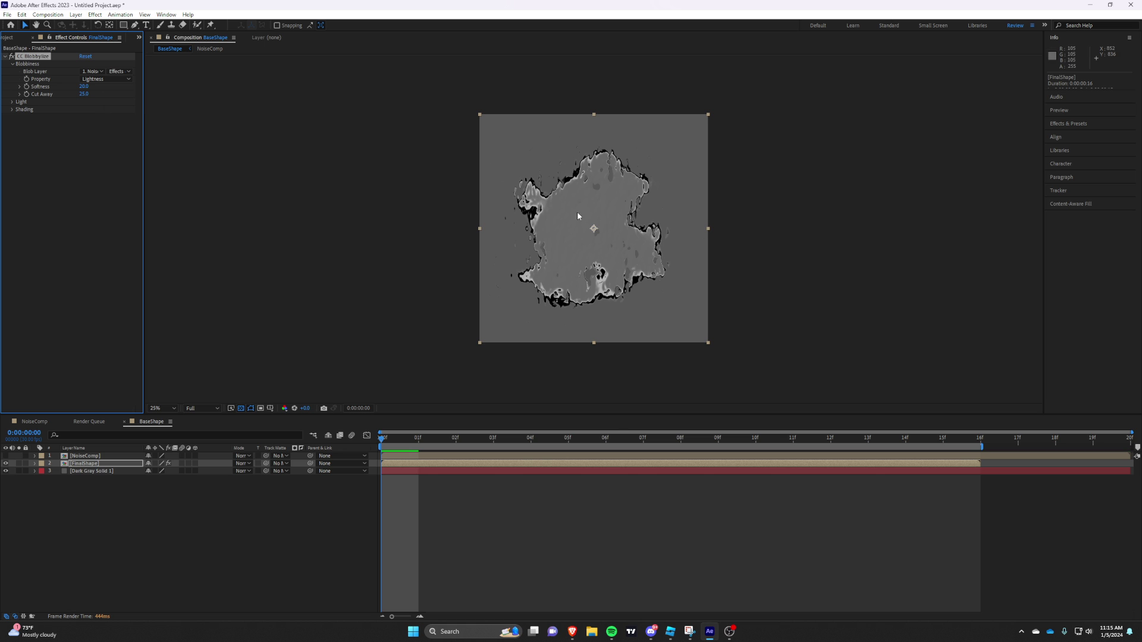
Step: Try a CC Blobbylize Cut Away of 100 on FinalShape and undo it
{"action": "scroll", "coordinate": [583, 240], "scroll_direction": "up", "scroll_amount": 2}
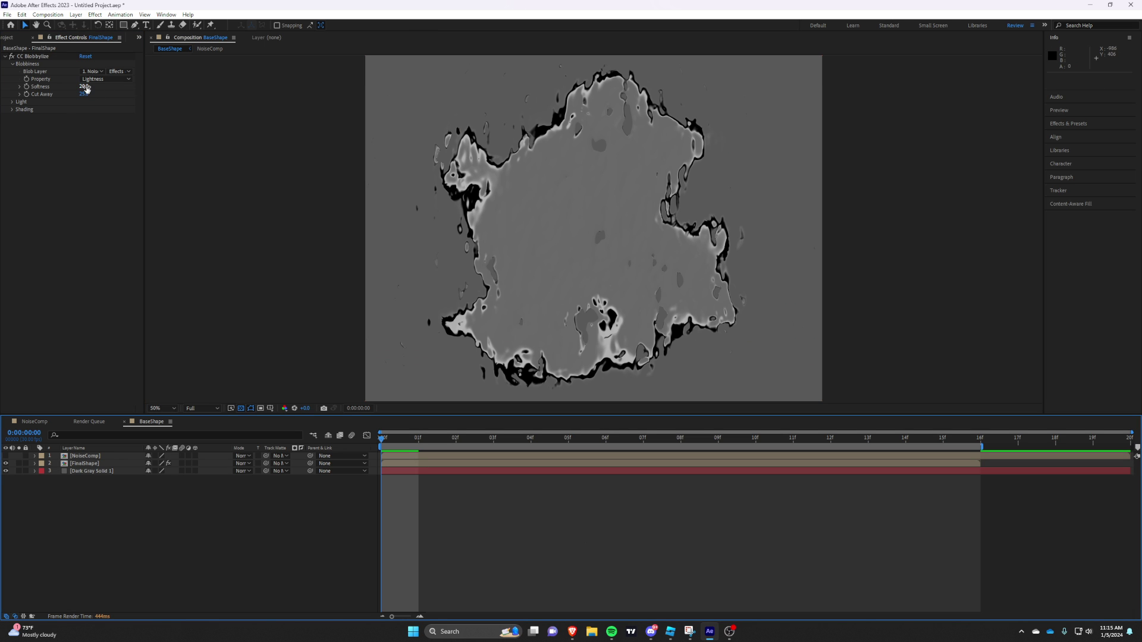
{"action": "left_click_drag", "start_coordinate": [85, 95], "coordinate": [101, 95]}
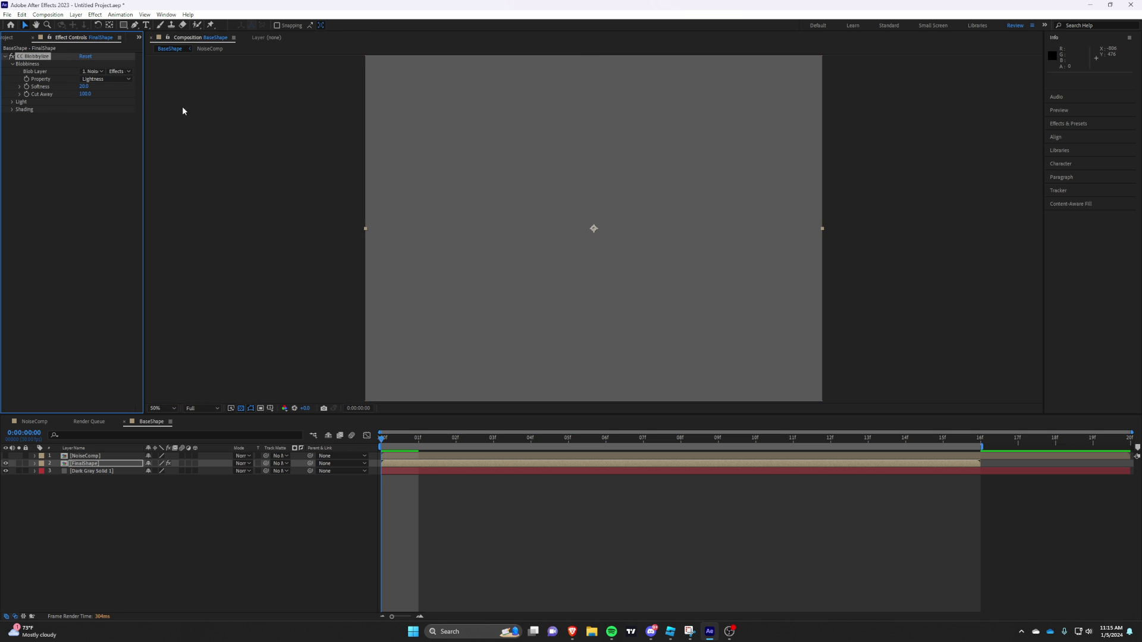
{"action": "key", "text": "ctrl+z"}
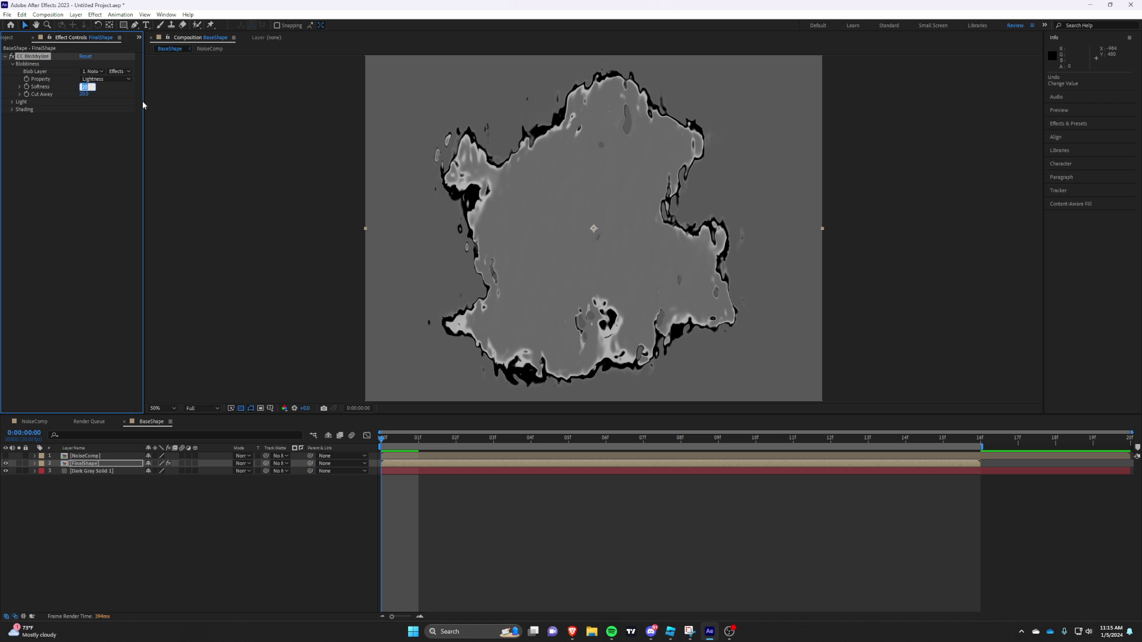
Step: Set FinalShape's CC Blobbylize Softness to 25 and Cut Away to 30, and preview the result
{"action": "type", "text": "25."}
{"action": "key", "text": "Tab"}
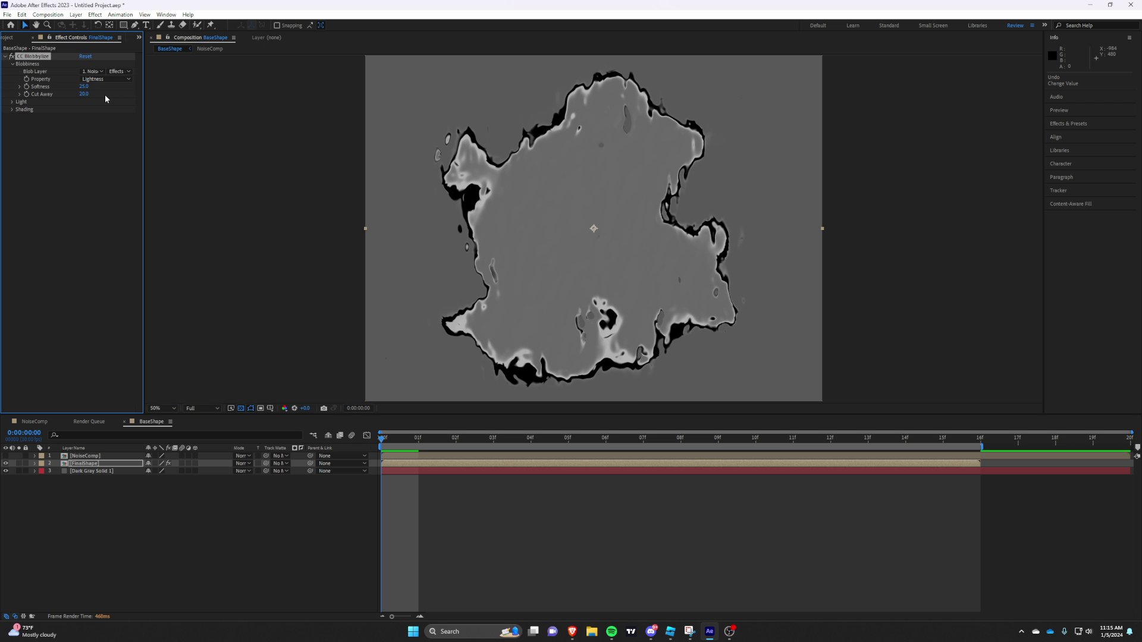
{"action": "type", "text": "30"}
{"action": "key", "text": "Return"}
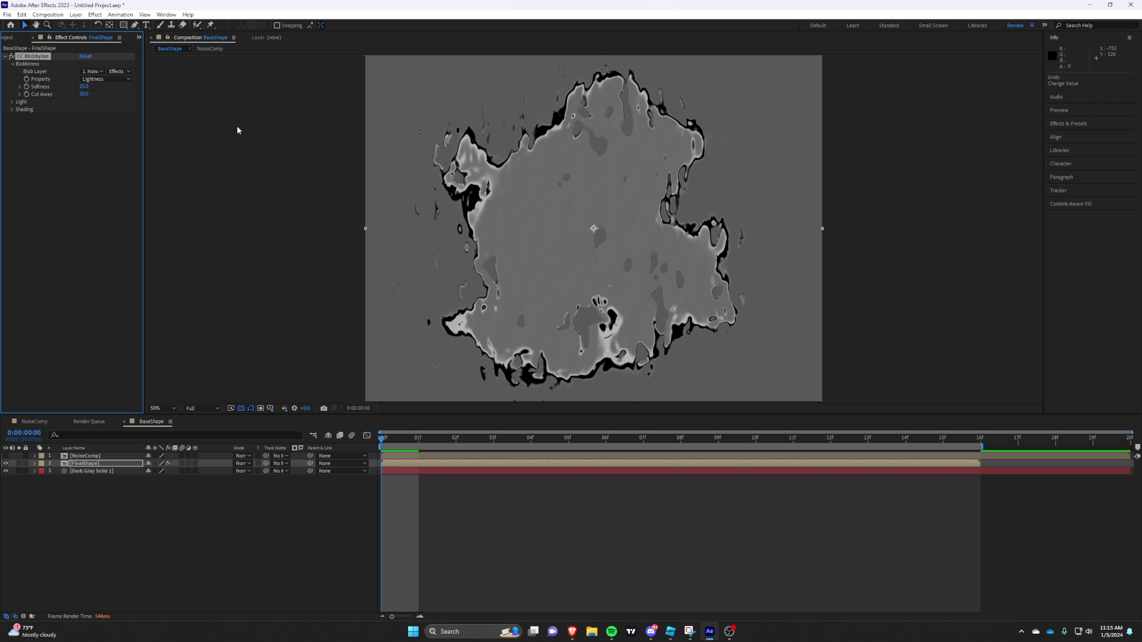
{"action": "scroll", "coordinate": [484, 191], "scroll_direction": "down", "scroll_amount": 2}
{"action": "key", "text": "space"}
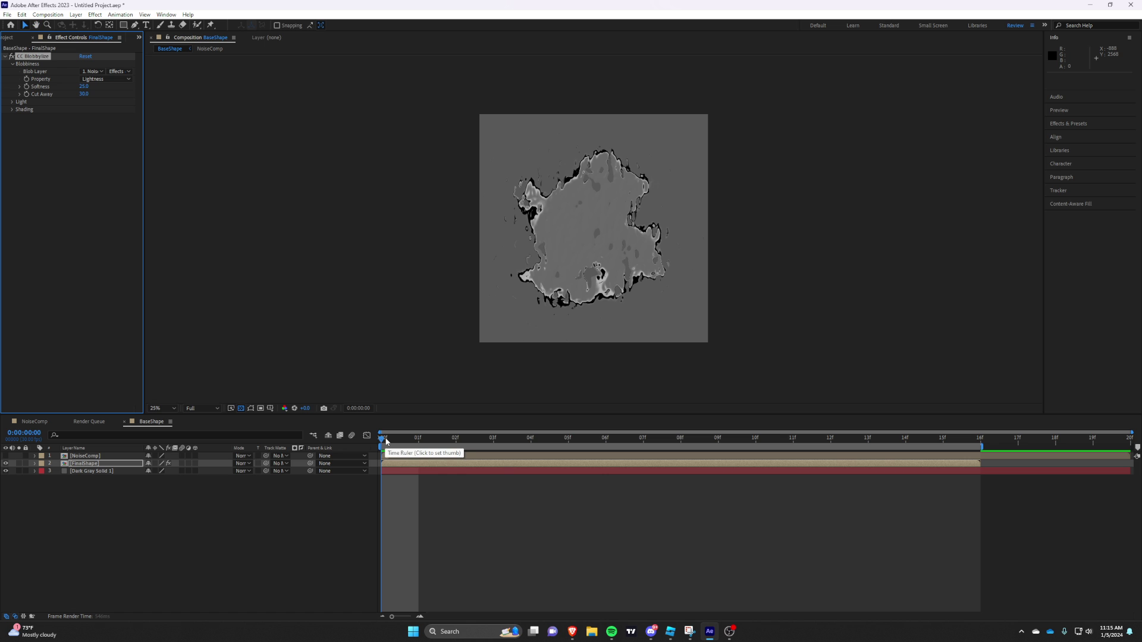